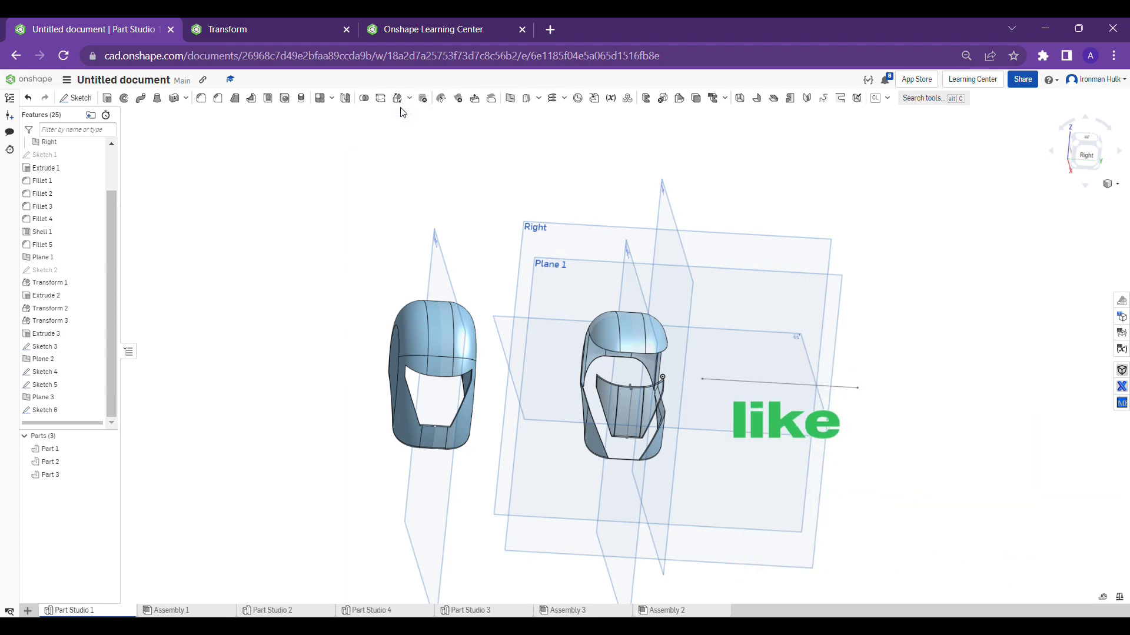
# - Create a Transform feature, review its transform types, and keep Translate by line
pyautogui.click(399, 99)
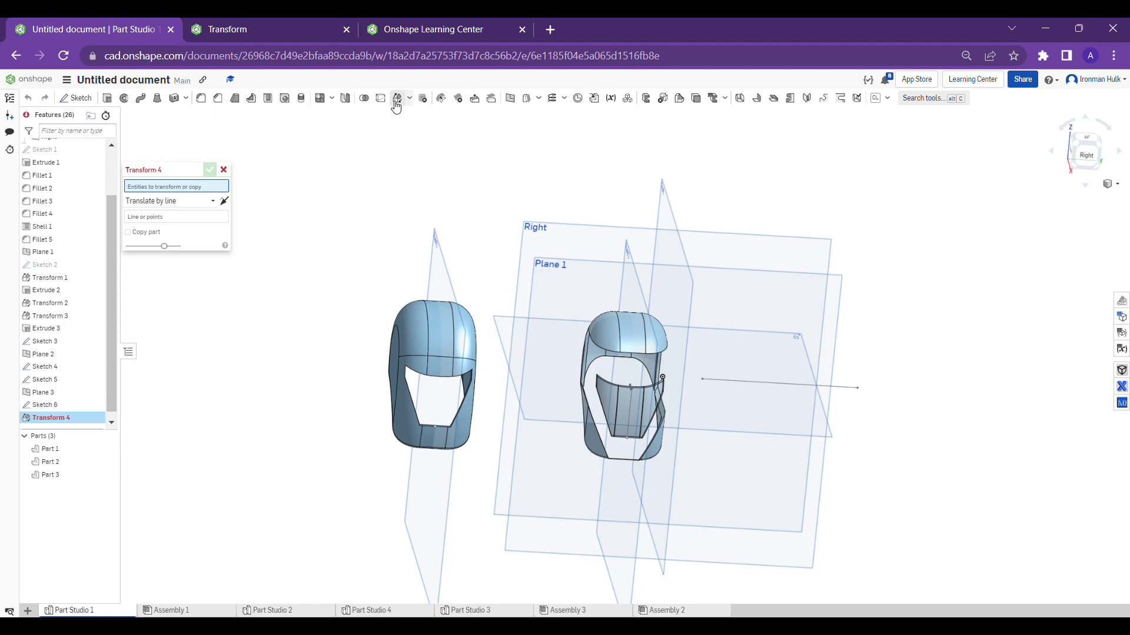
pyautogui.click(179, 201)
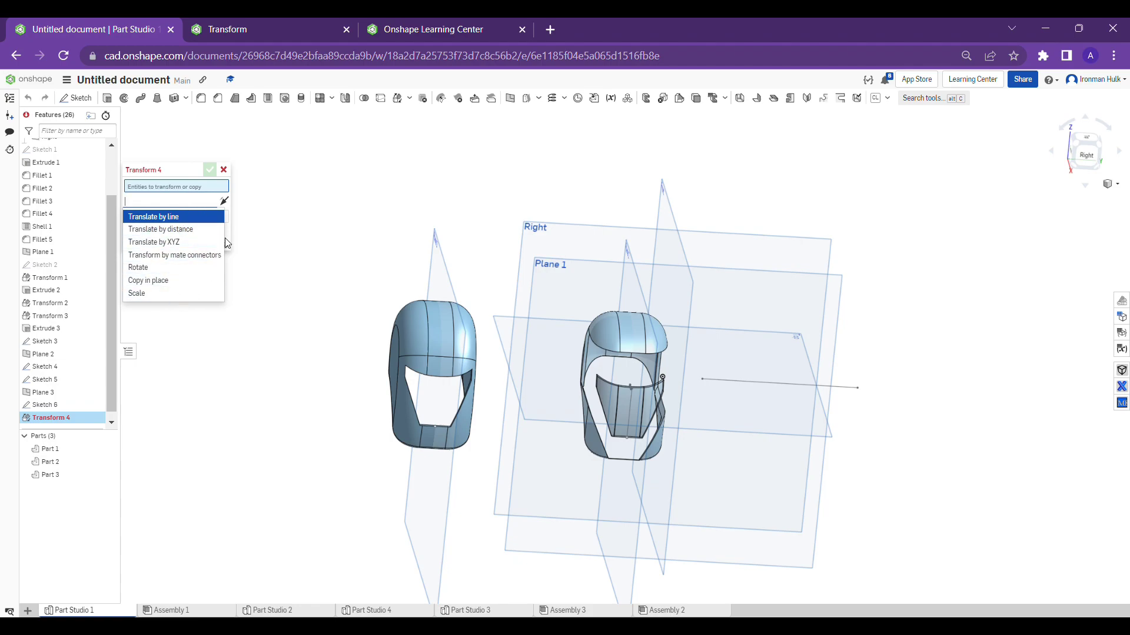
pyautogui.click(260, 208)
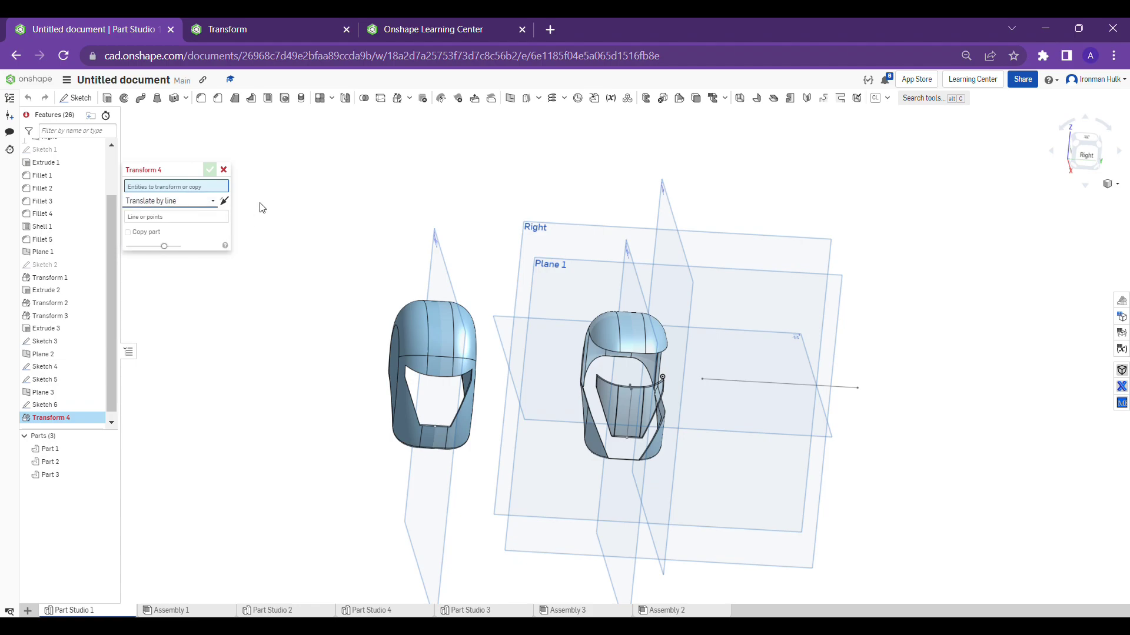
pyautogui.click(202, 206)
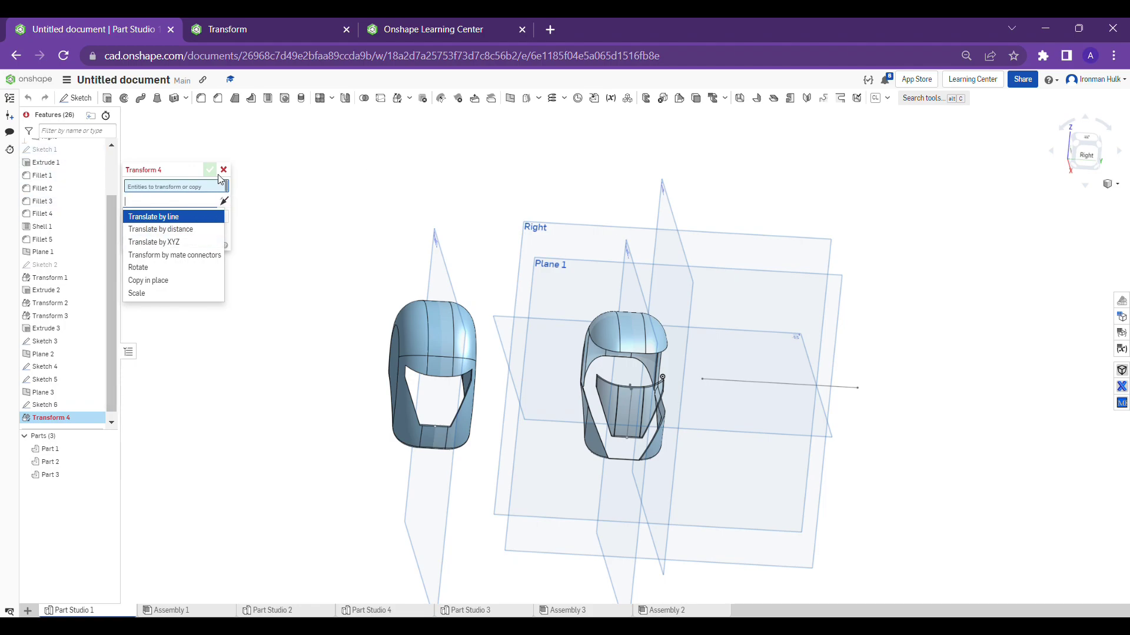
pyautogui.click(269, 156)
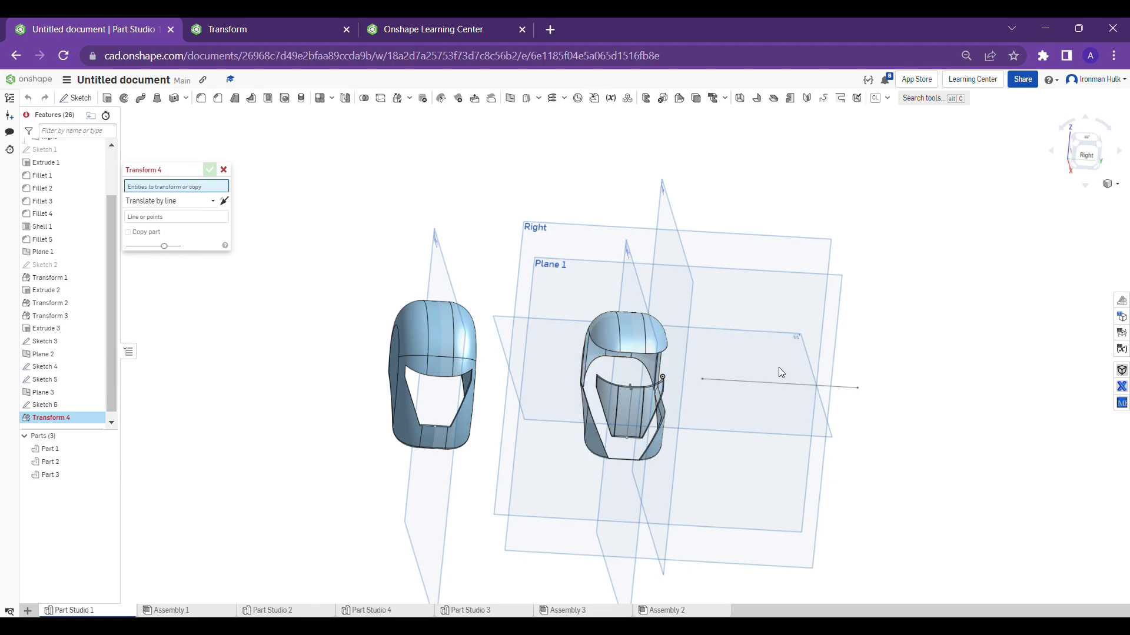
pyautogui.moveTo(777, 373); pyautogui.dragTo(875, 337, button='right')
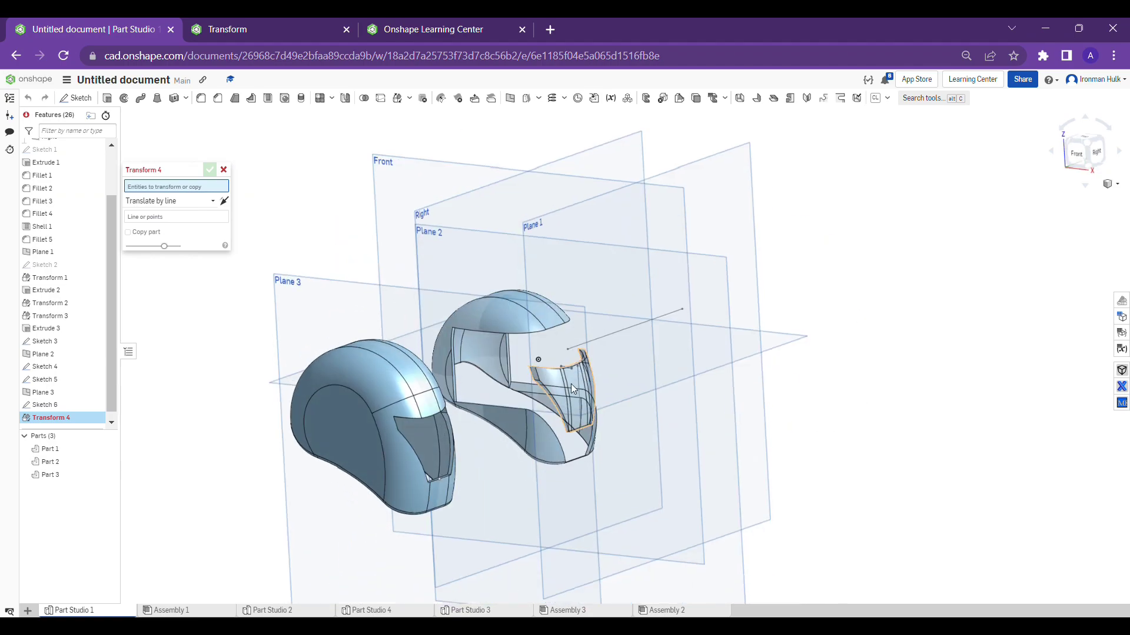
pyautogui.moveTo(496, 312)
pyautogui.mouseDown(button='right')
pyautogui.moveTo(573, 315)
pyautogui.moveTo(486, 302)
pyautogui.moveTo(482, 315)
pyautogui.mouseUp(button='right')
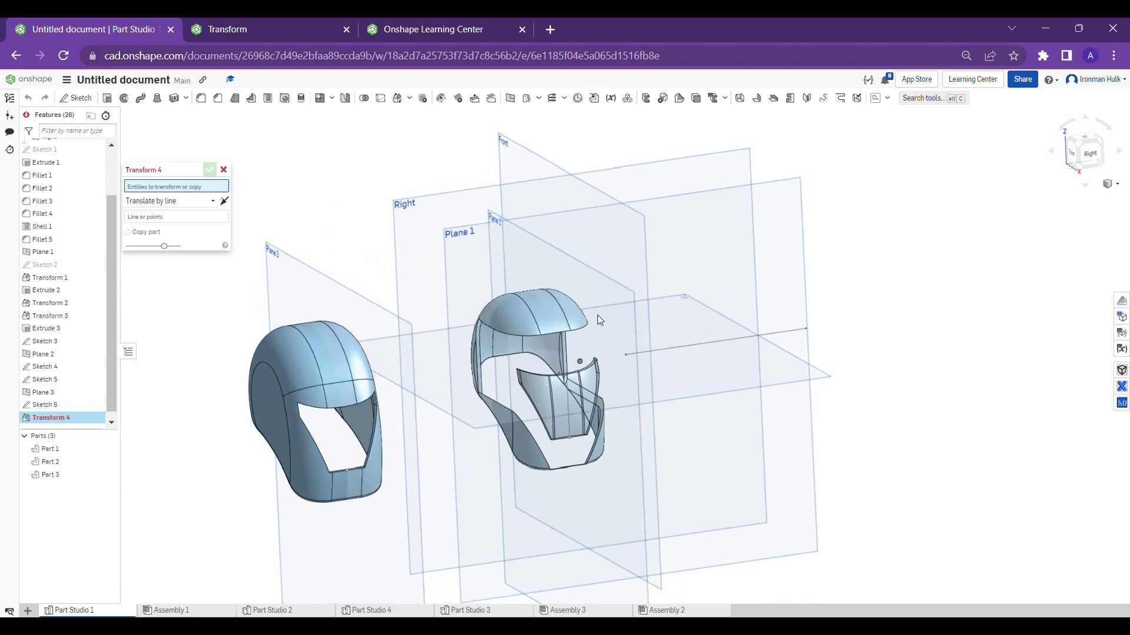
pyautogui.moveTo(598, 315); pyautogui.dragTo(548, 352, button='right')
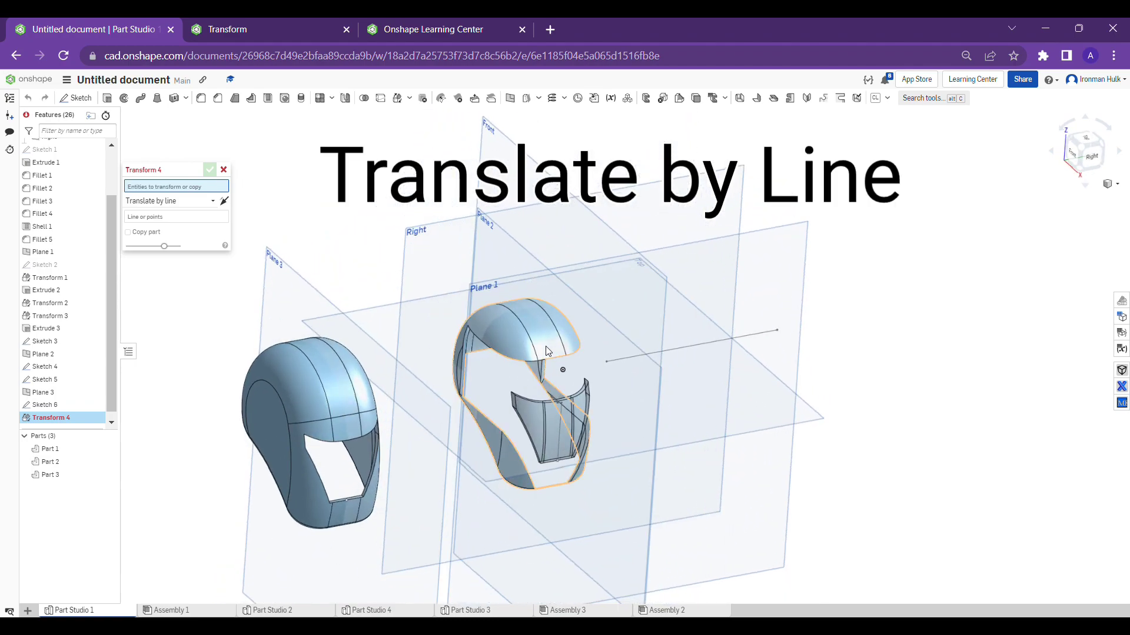
pyautogui.scroll(2, 547, 351)
pyautogui.scroll(-2, 565, 353)
pyautogui.scroll(1, 631, 347)
pyautogui.scroll(-2, 650, 330)
pyautogui.scroll(-1, 649, 329)
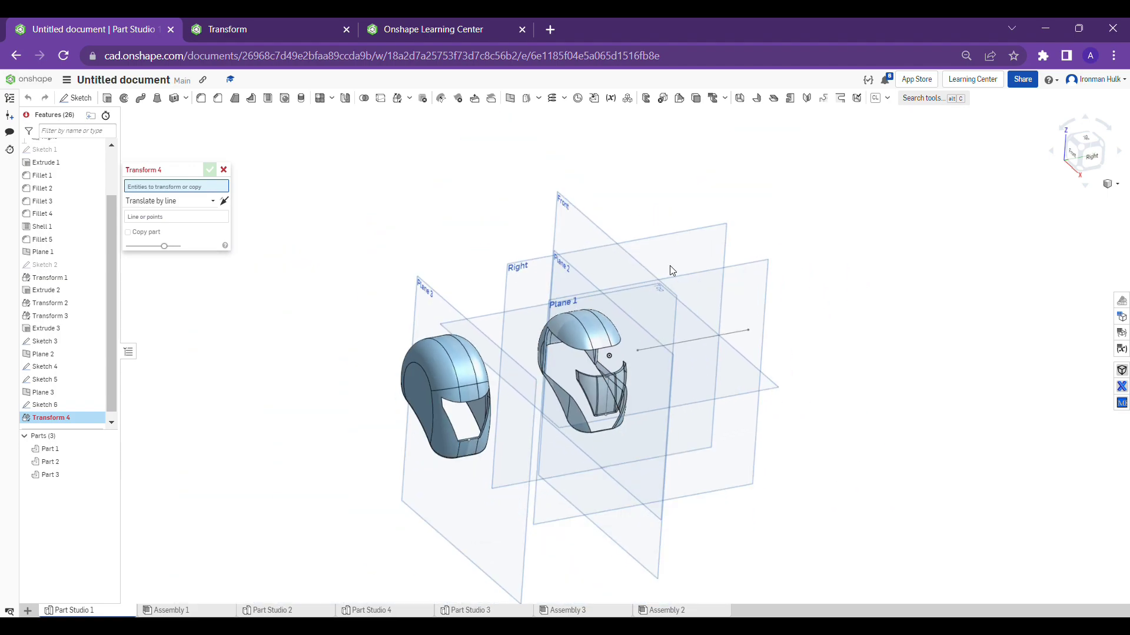
pyautogui.moveTo(670, 266); pyautogui.dragTo(683, 309, button='middle')
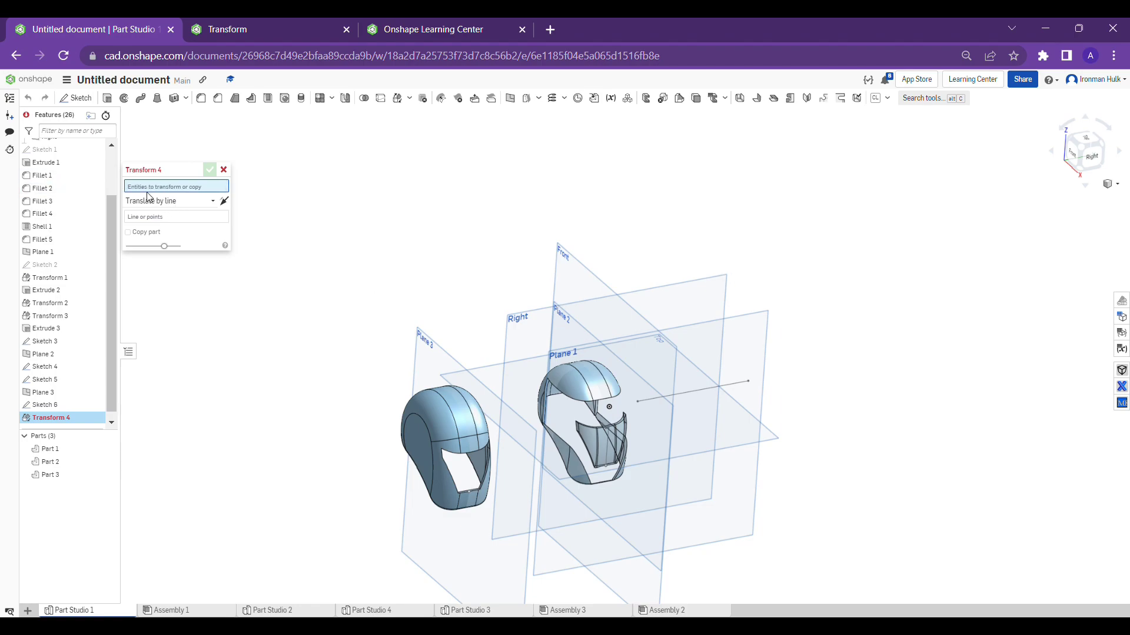
# - Translate Part 3 along the Sketch 6 edge and confirm Transform 4
pyautogui.click(575, 381)
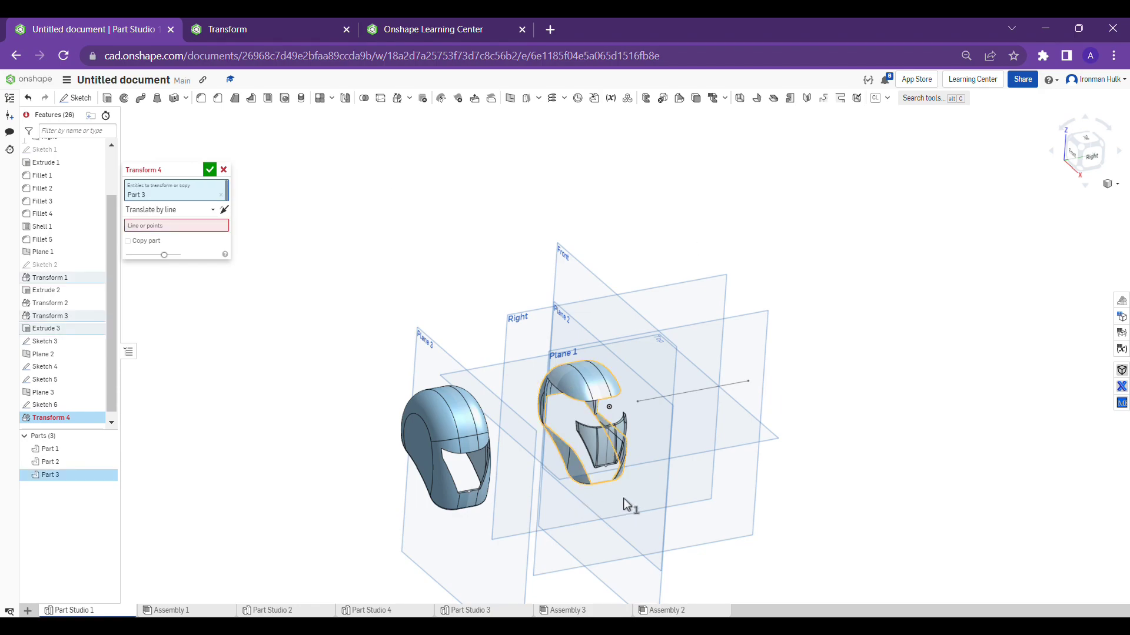
pyautogui.scroll(2, 628, 500)
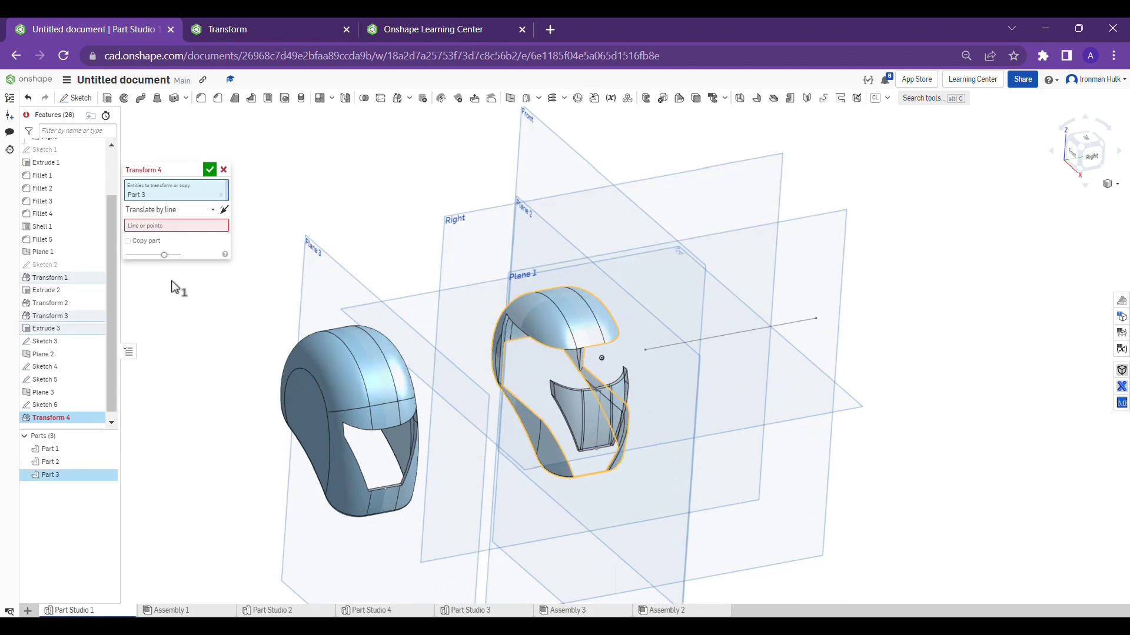
pyautogui.click(171, 229)
pyautogui.scroll(-1, 658, 304)
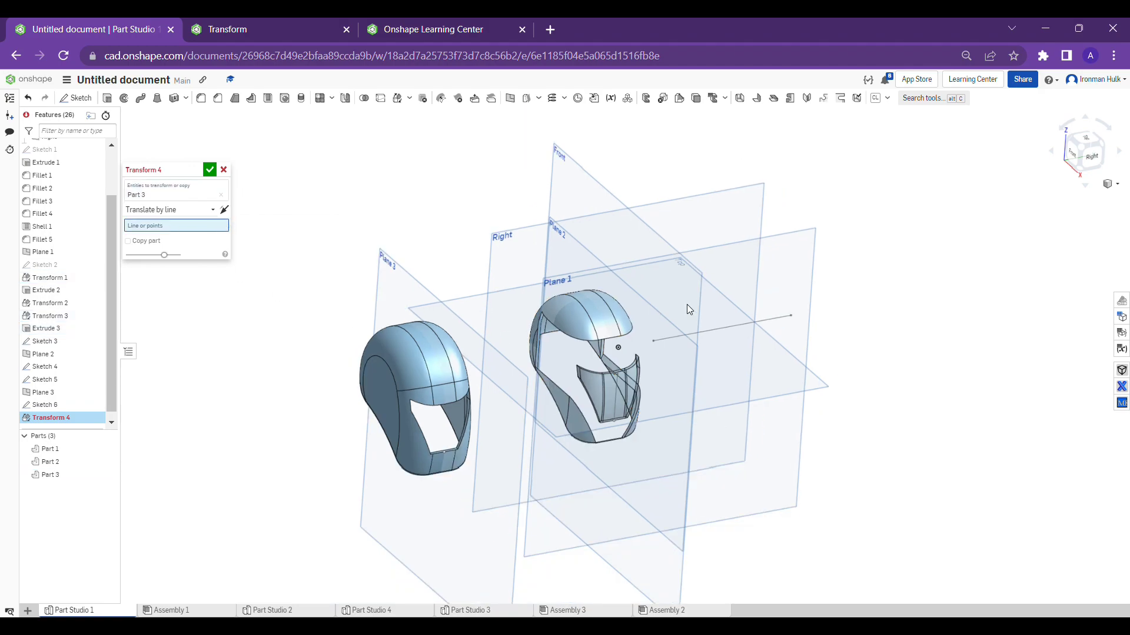
pyautogui.scroll(-1, 687, 305)
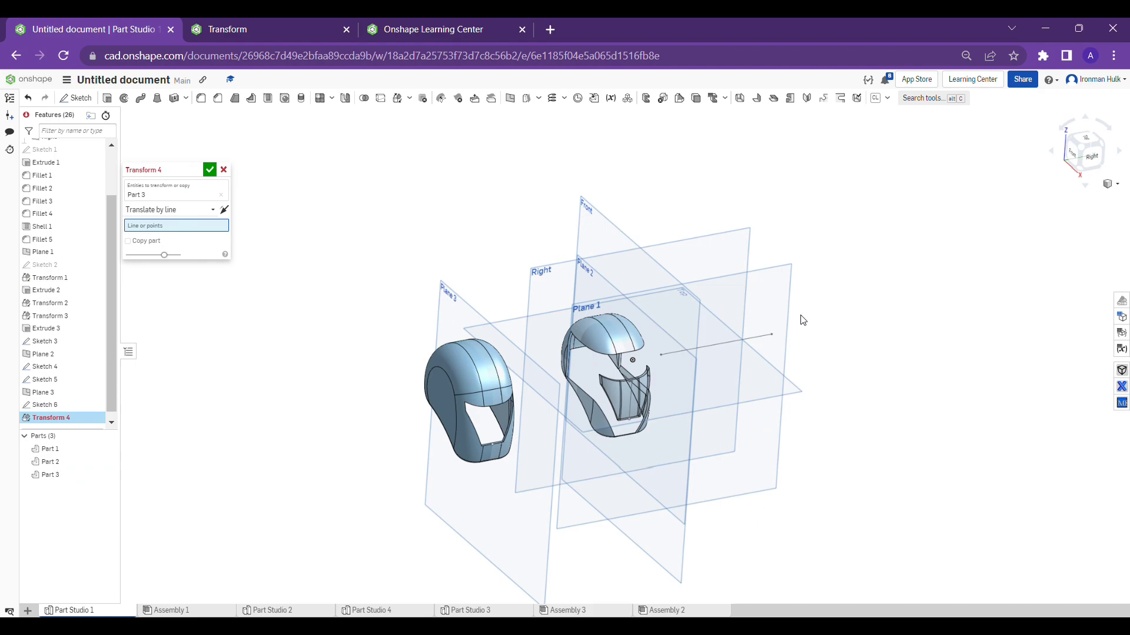
pyautogui.scroll(1, 755, 366)
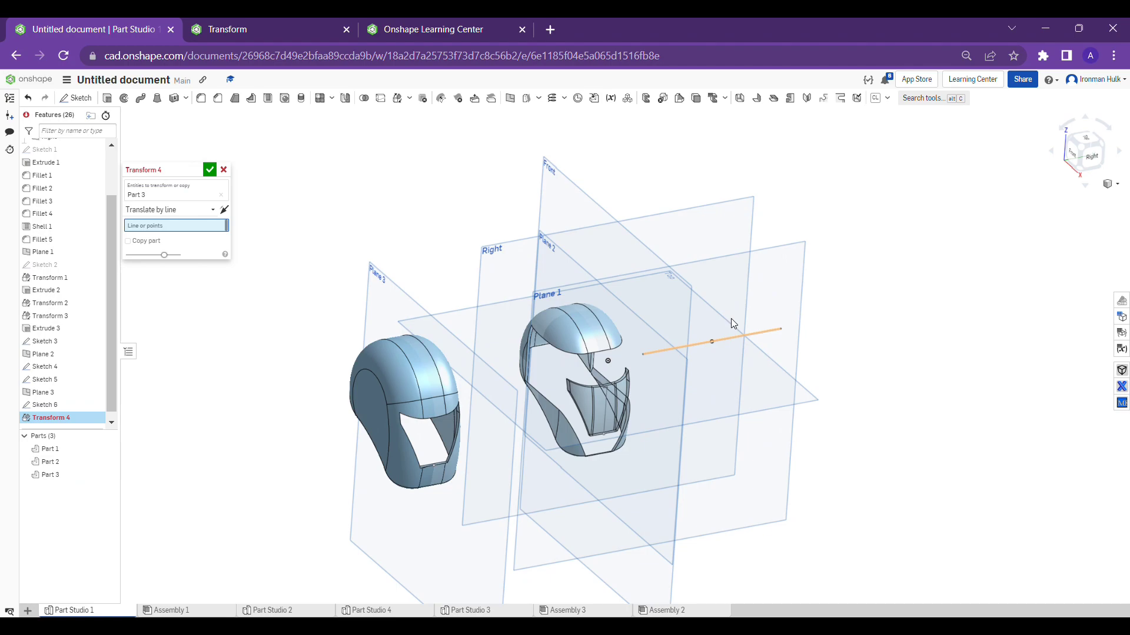
pyautogui.moveTo(730, 319); pyautogui.dragTo(758, 342, button='right')
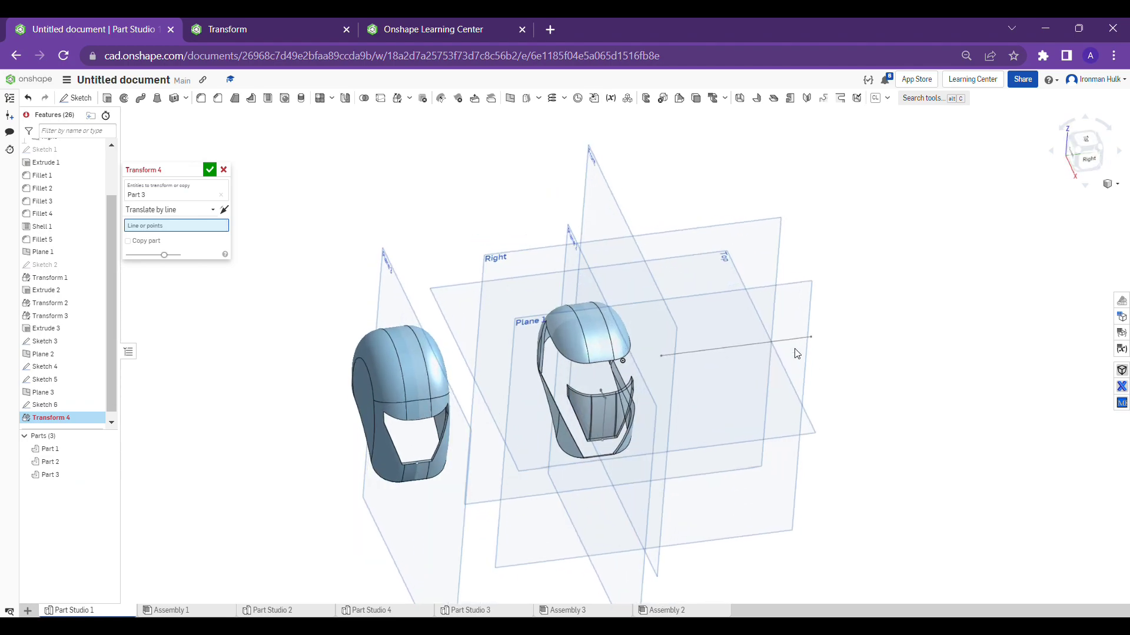
pyautogui.click(759, 348)
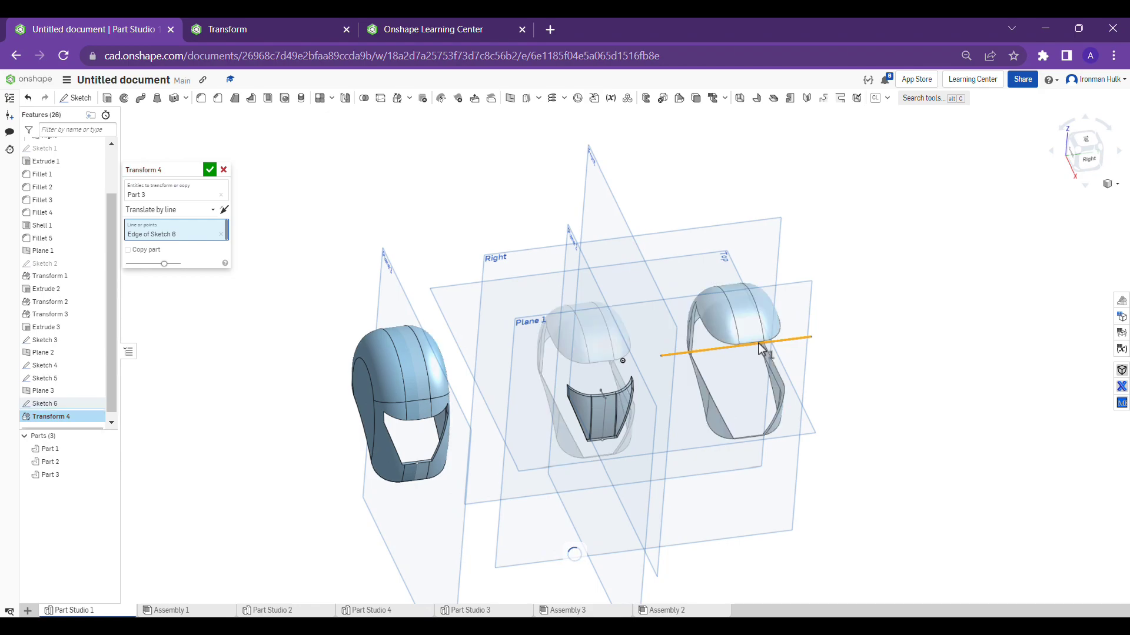
pyautogui.scroll(5, 784, 318)
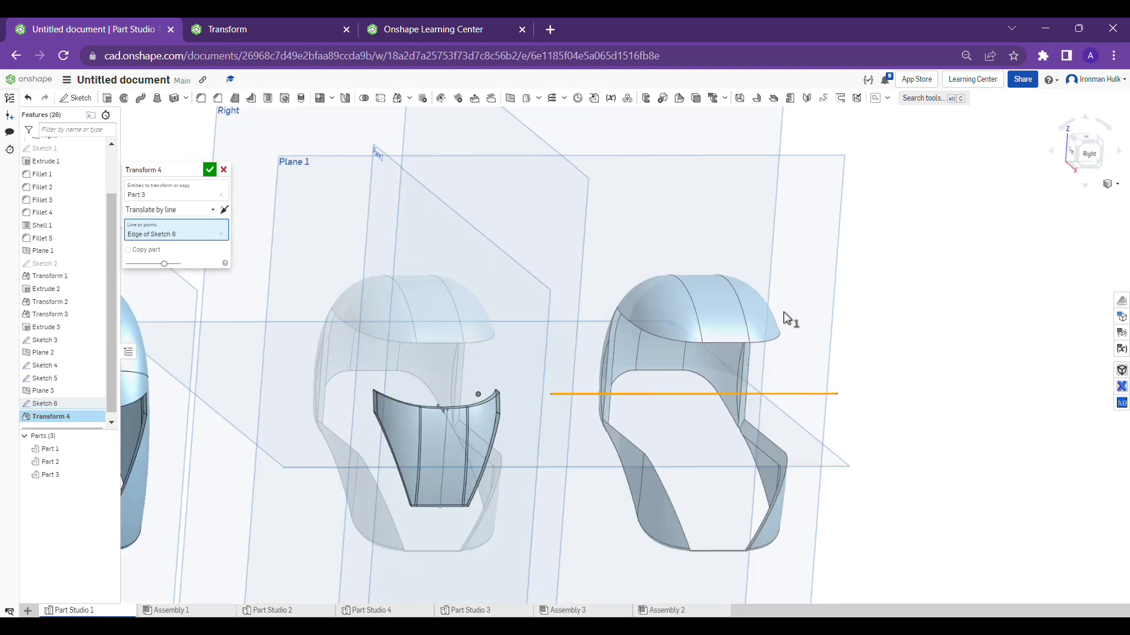
pyautogui.press('f')
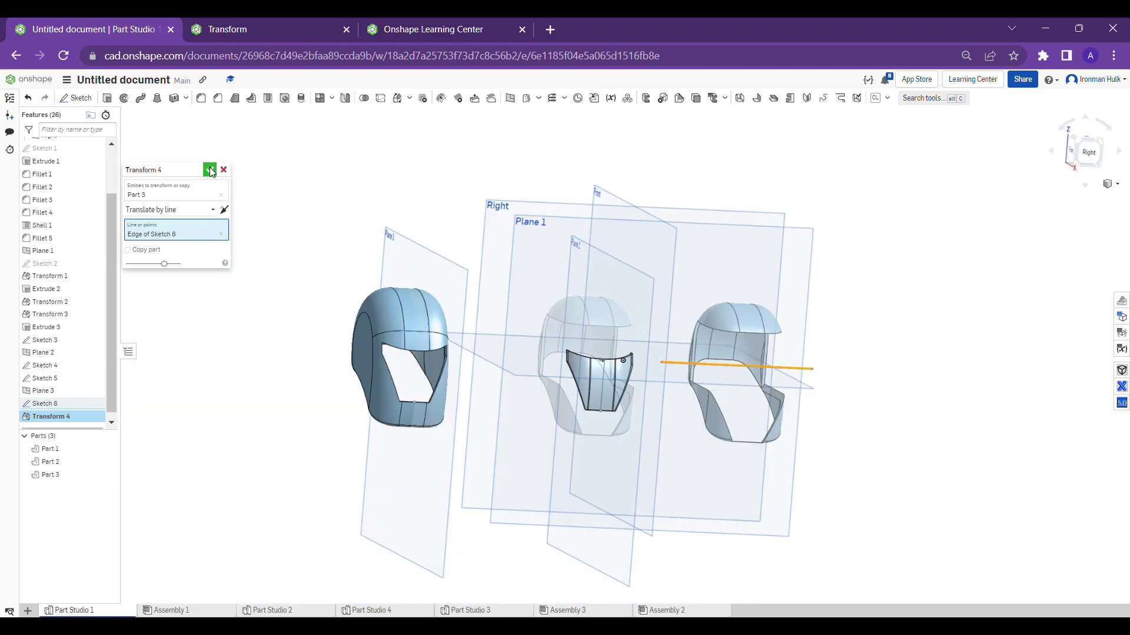
pyautogui.click(210, 170)
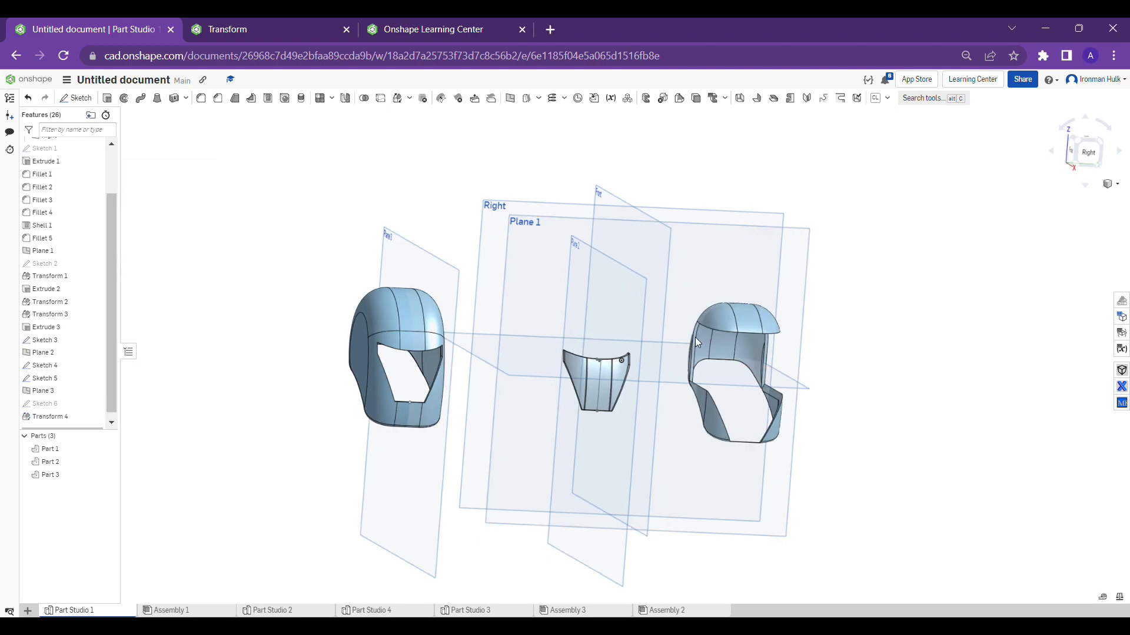
# - Show Sketch 6 and reopen Transform 4 for editing
pyautogui.moveTo(694, 337); pyautogui.dragTo(717, 373, button='right')
pyautogui.scroll(3, 720, 374)
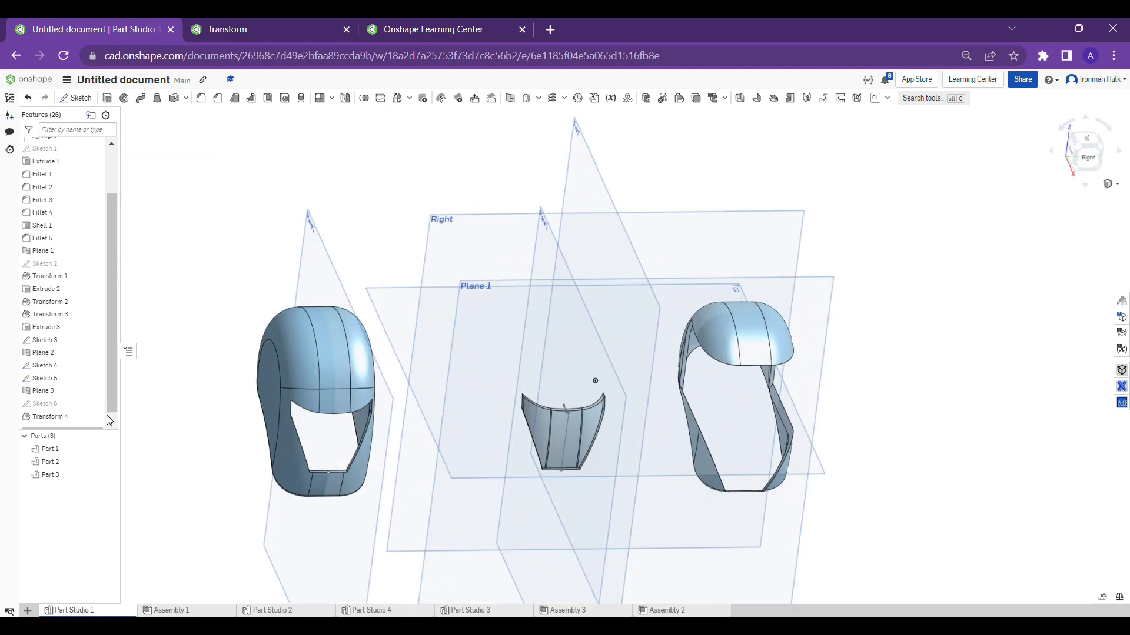
pyautogui.scroll(-1, 109, 420)
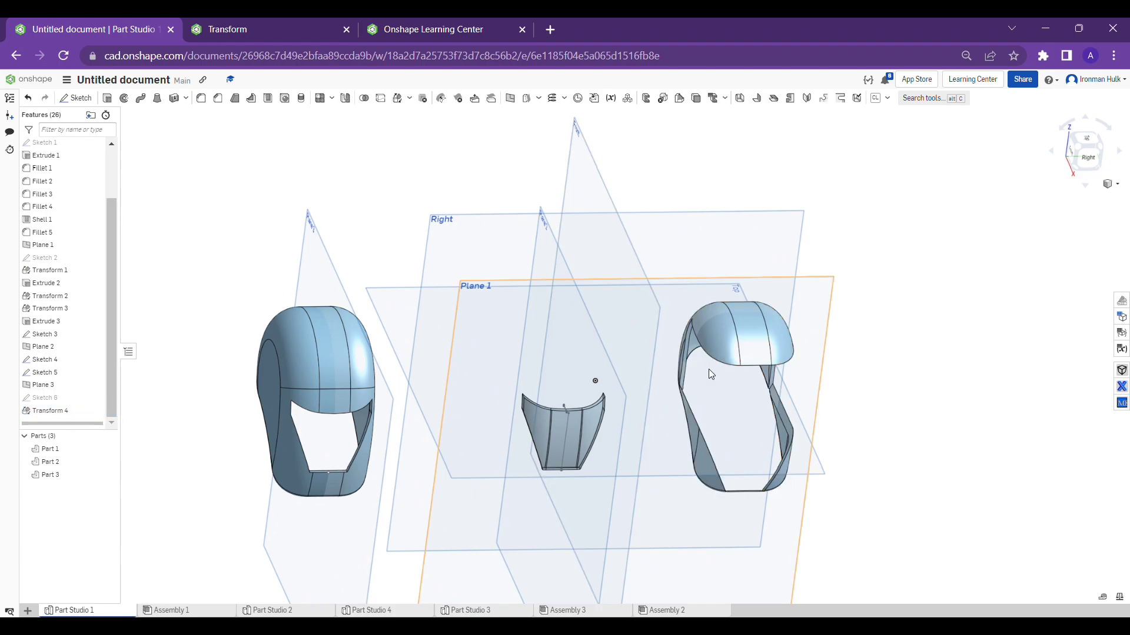
pyautogui.click(85, 400)
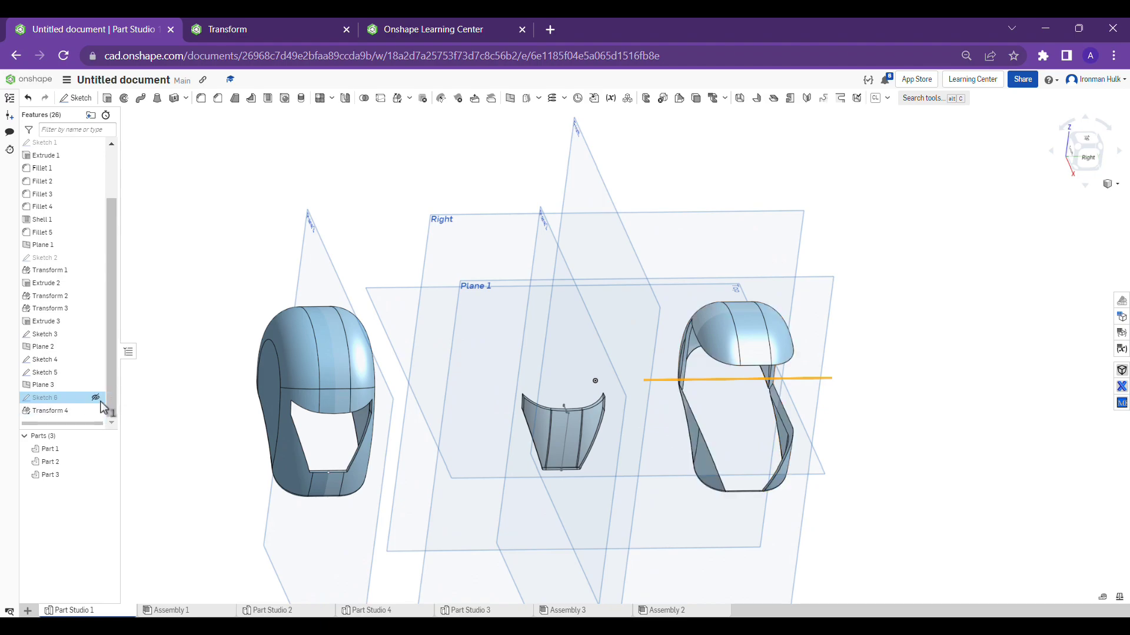
pyautogui.moveTo(910, 361)
pyautogui.mouseDown(button='right')
pyautogui.moveTo(800, 351)
pyautogui.moveTo(829, 330)
pyautogui.moveTo(589, 383)
pyautogui.mouseUp(button='right')
pyautogui.rightClick(62, 411)
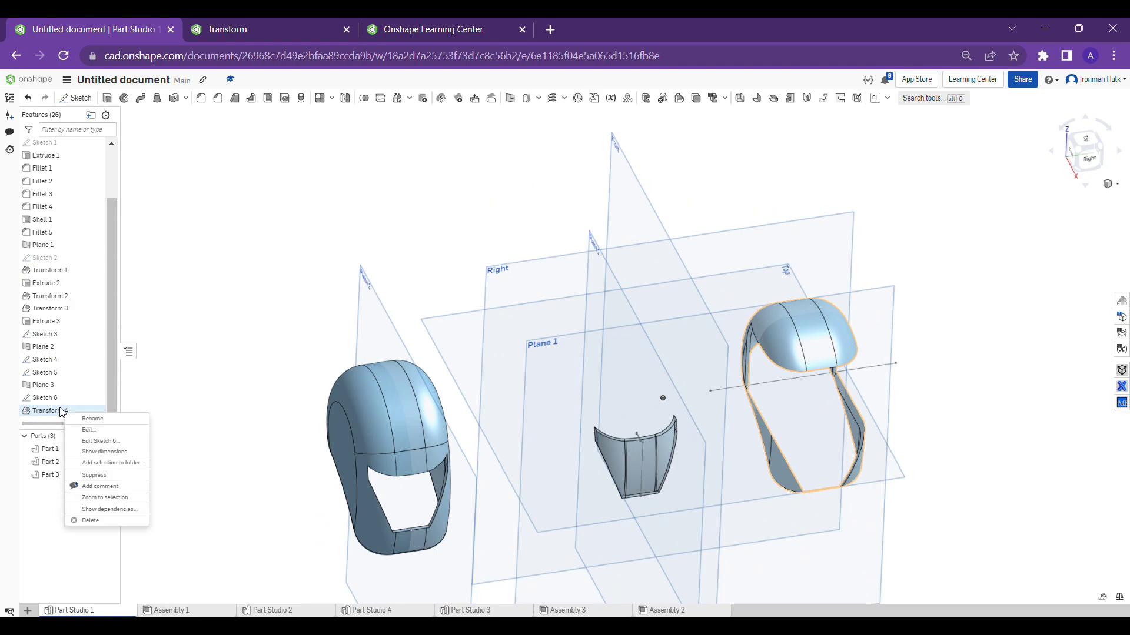
pyautogui.click(83, 430)
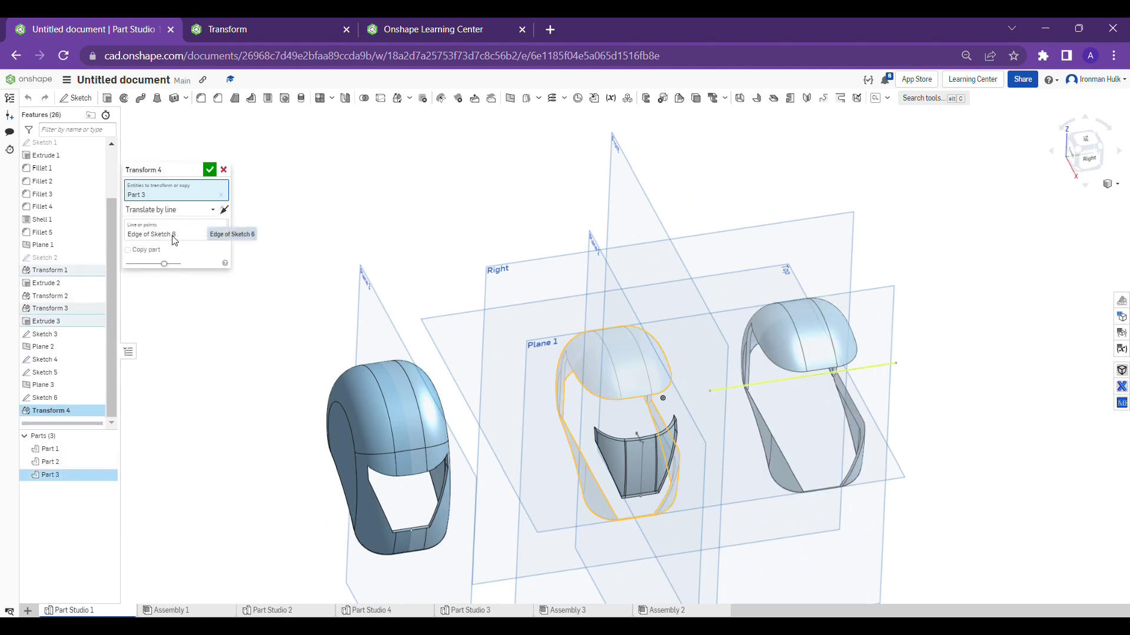
# - Replace the Sketch 6 edge with the line's left and right endpoints as the move definition
pyautogui.click(219, 234)
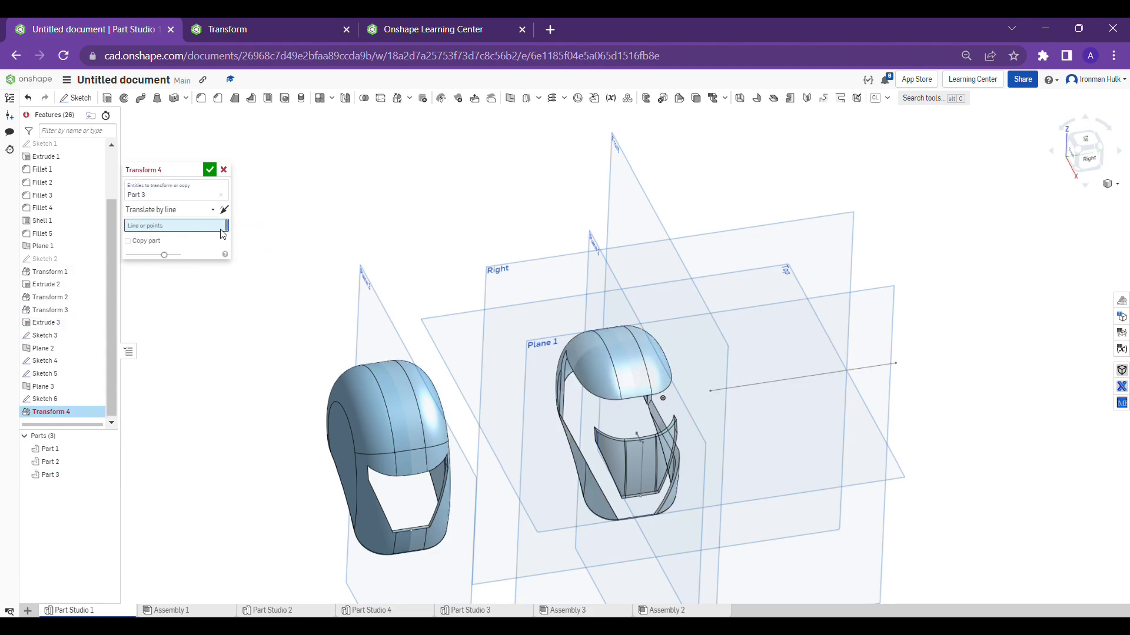
pyautogui.moveTo(748, 419); pyautogui.dragTo(672, 418, button='middle')
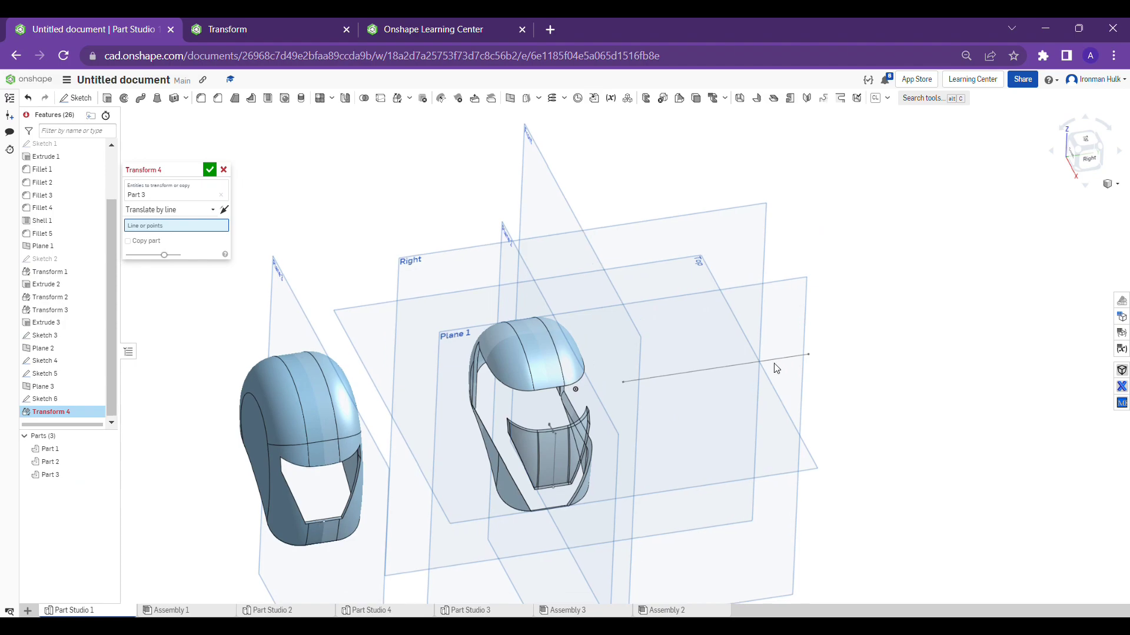
pyautogui.scroll(3, 819, 361)
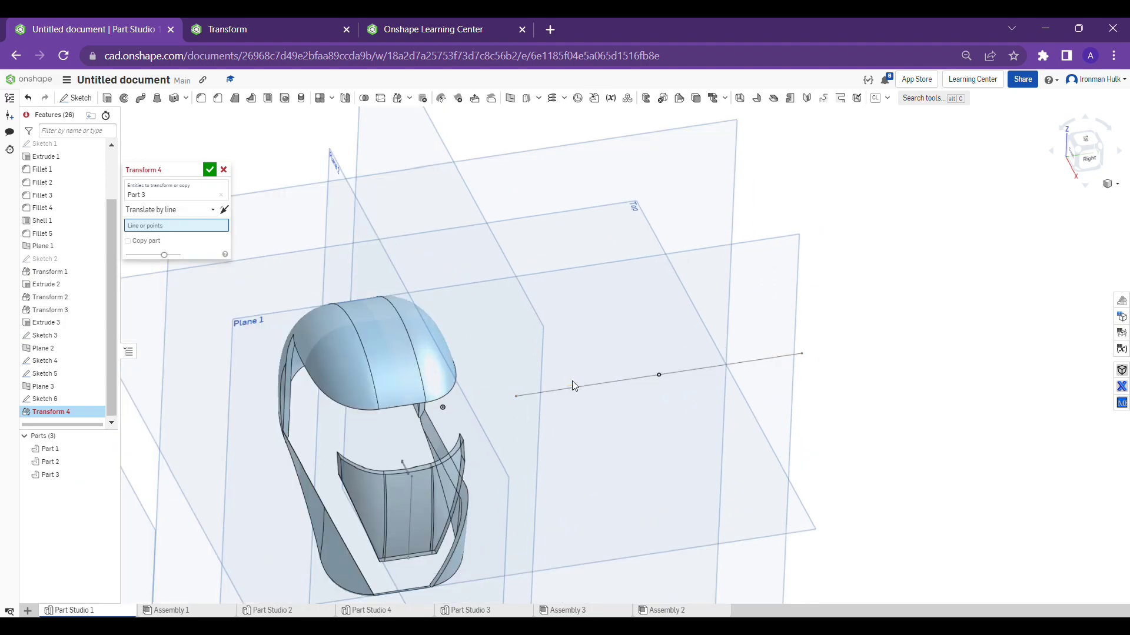
pyautogui.click(516, 396)
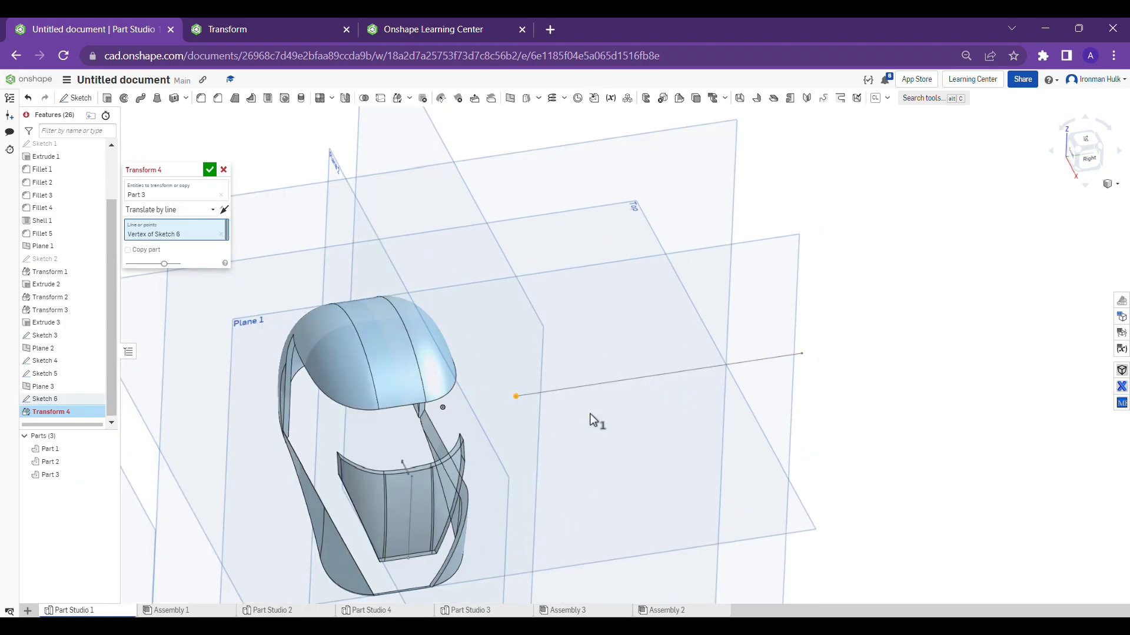
pyautogui.click(802, 353)
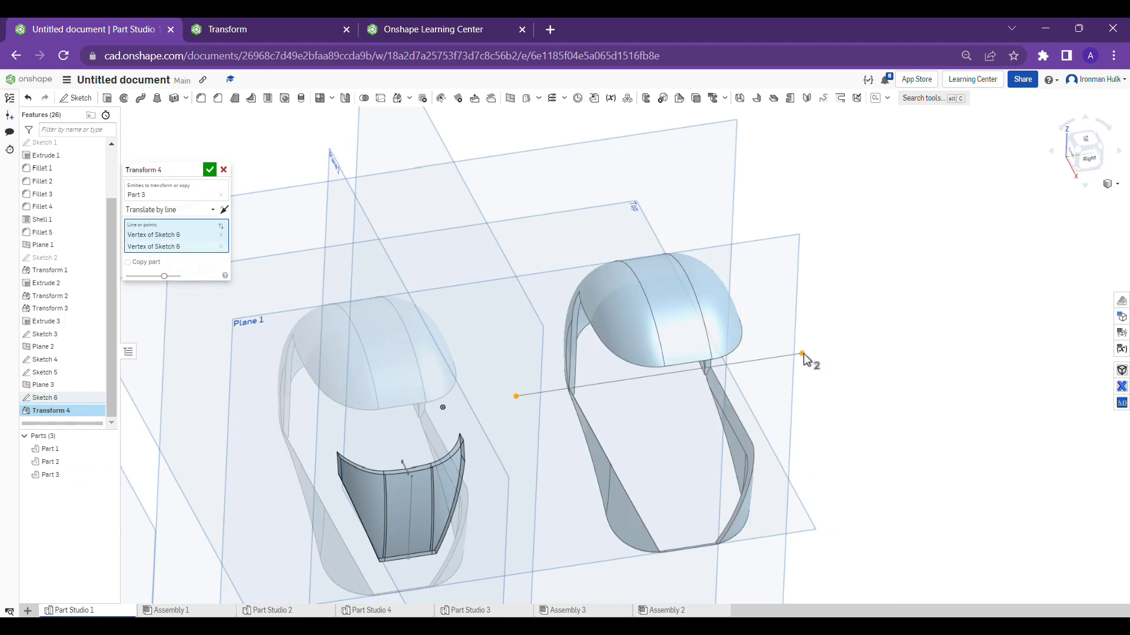
pyautogui.scroll(-3, 804, 357)
pyautogui.moveTo(825, 329); pyautogui.dragTo(766, 300, button='right')
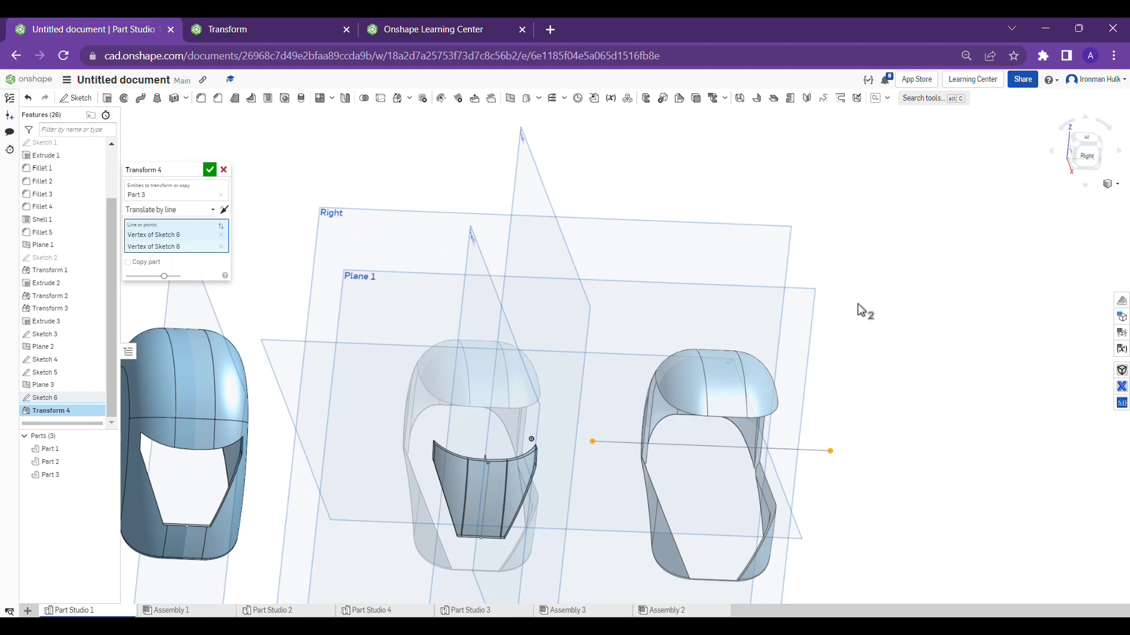
# - View the model from the Right and reverse Part 3's translation direction
pyautogui.click(1092, 160)
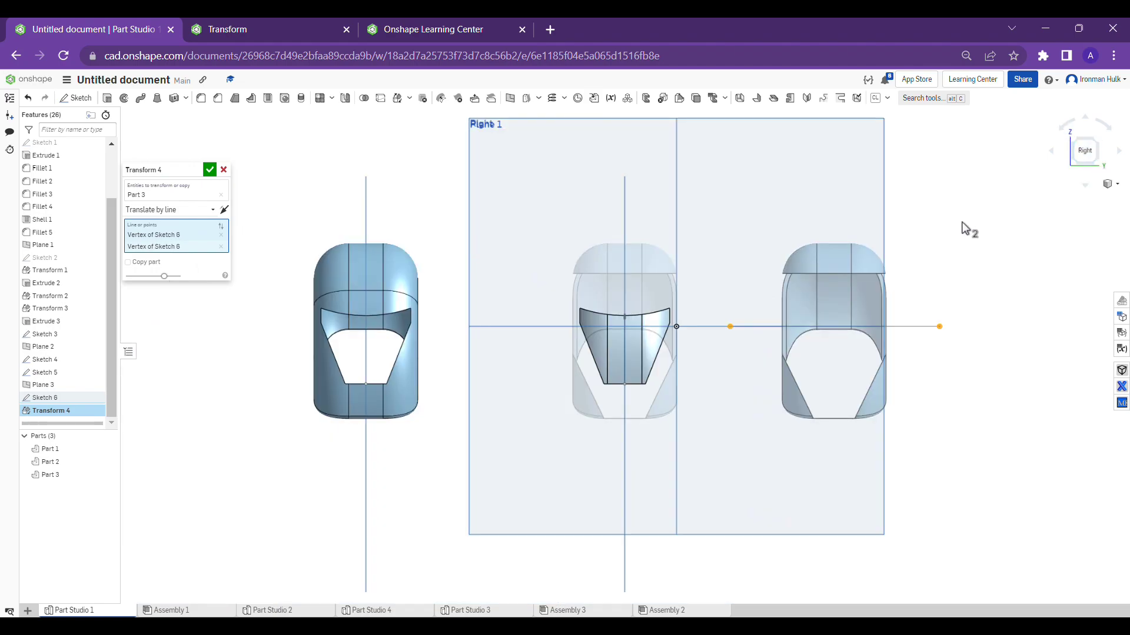
pyautogui.scroll(3, 939, 251)
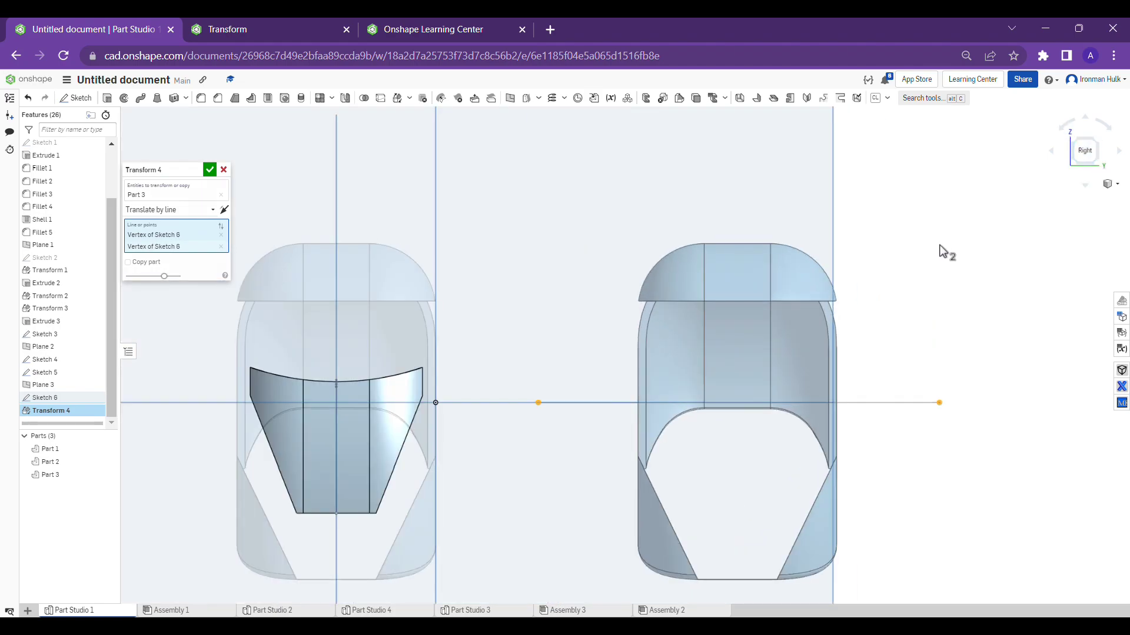
pyautogui.click(224, 210)
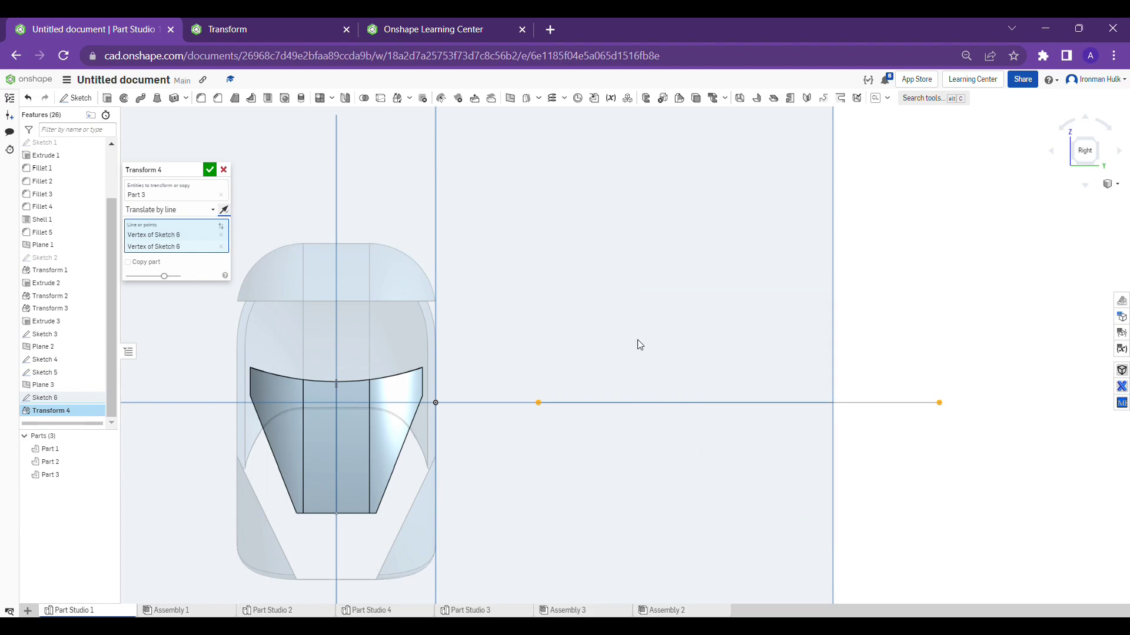
pyautogui.scroll(-3, 921, 388)
pyautogui.scroll(-1, 920, 388)
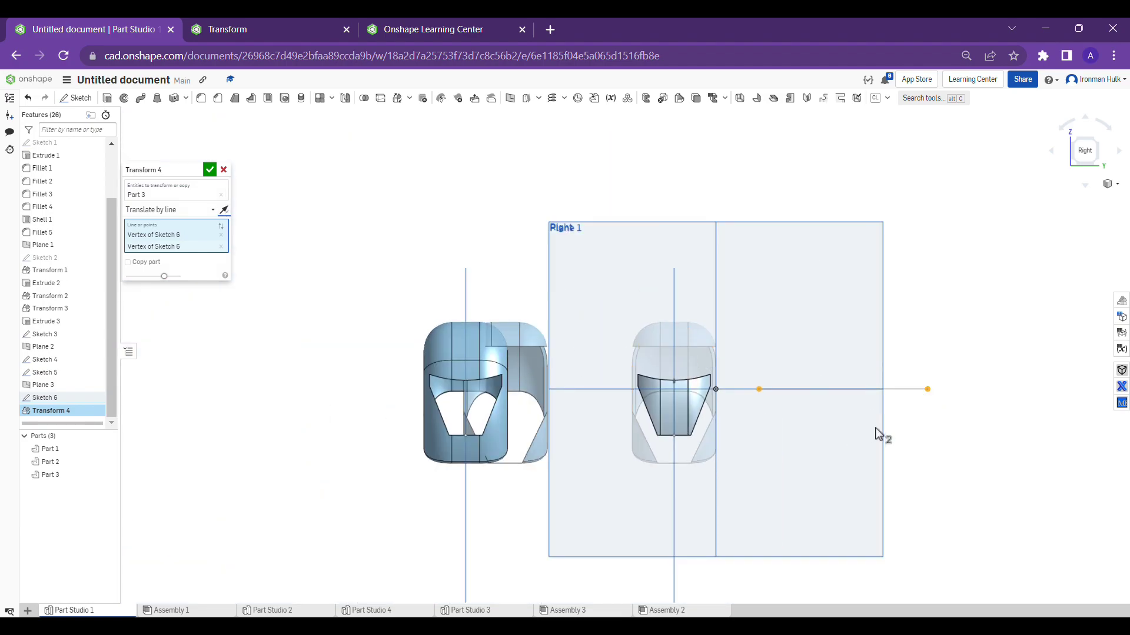
# - Toggle Opposite direction back and forth, then cancel the Transform 4 edit
pyautogui.click(222, 224)
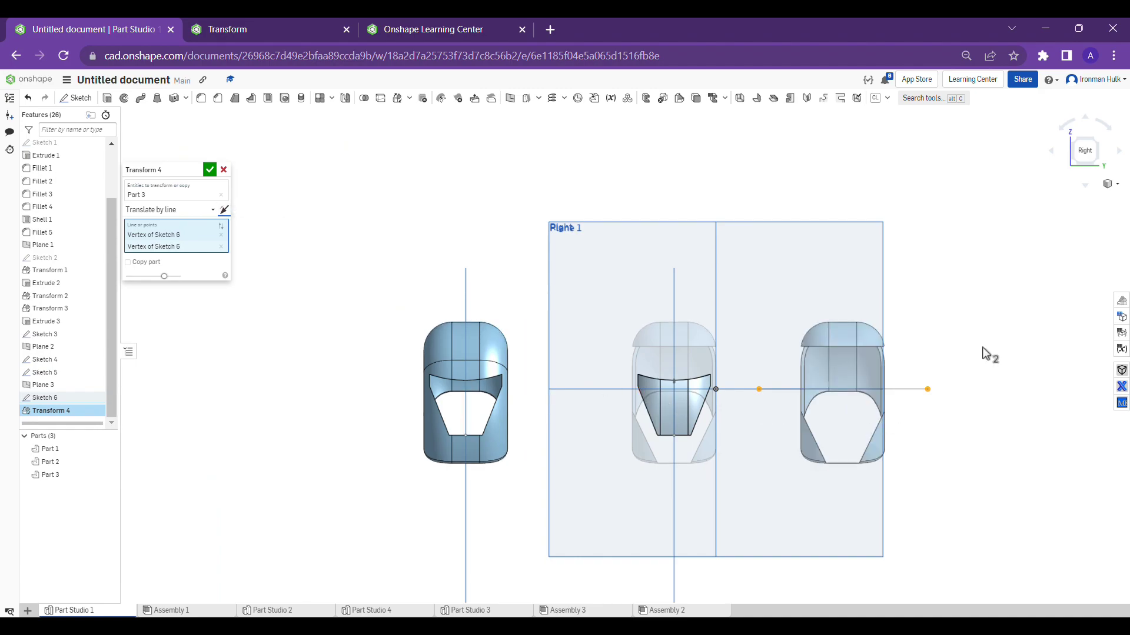
pyautogui.click(224, 210)
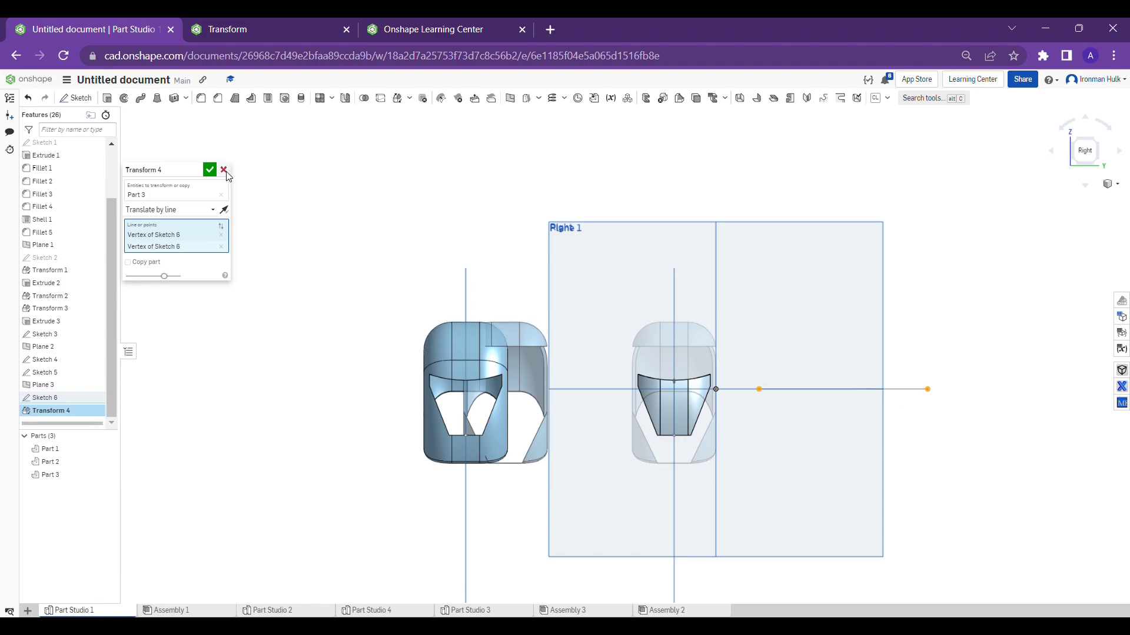
pyautogui.click(210, 170)
# - Reopen Transform 4 for editing and expand its transform type list
pyautogui.rightClick(63, 410)
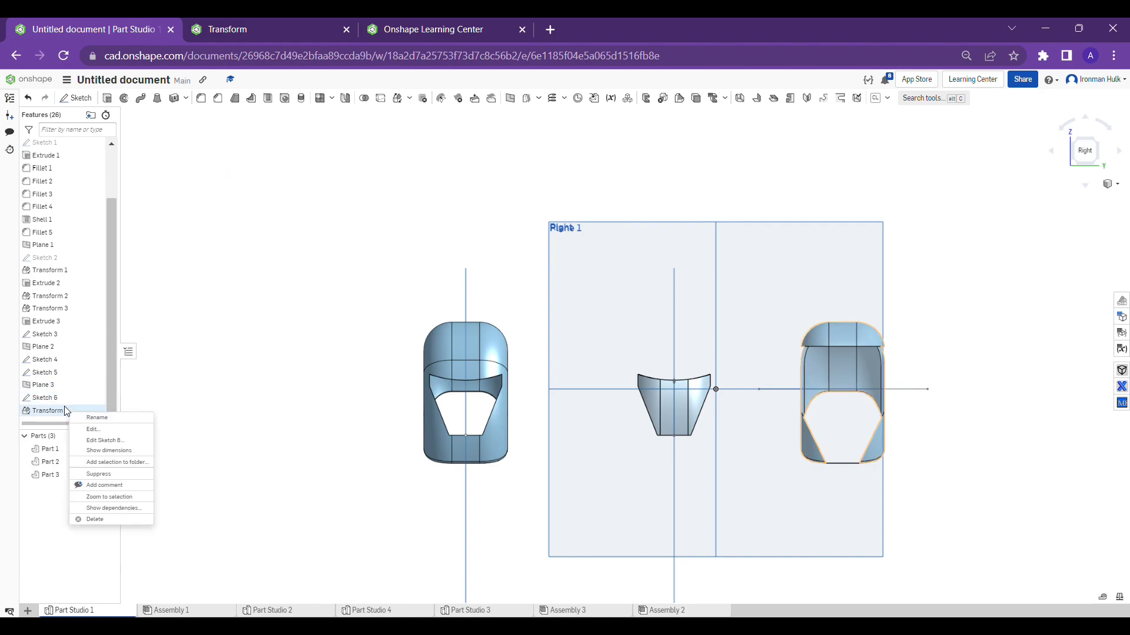
pyautogui.click(102, 428)
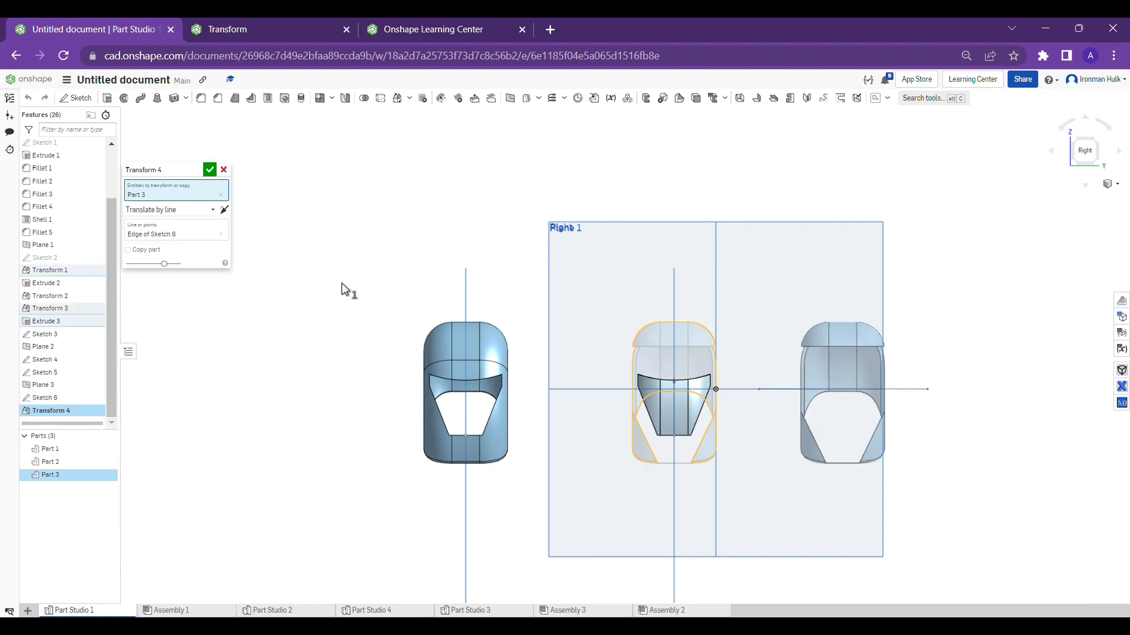
pyautogui.click(164, 213)
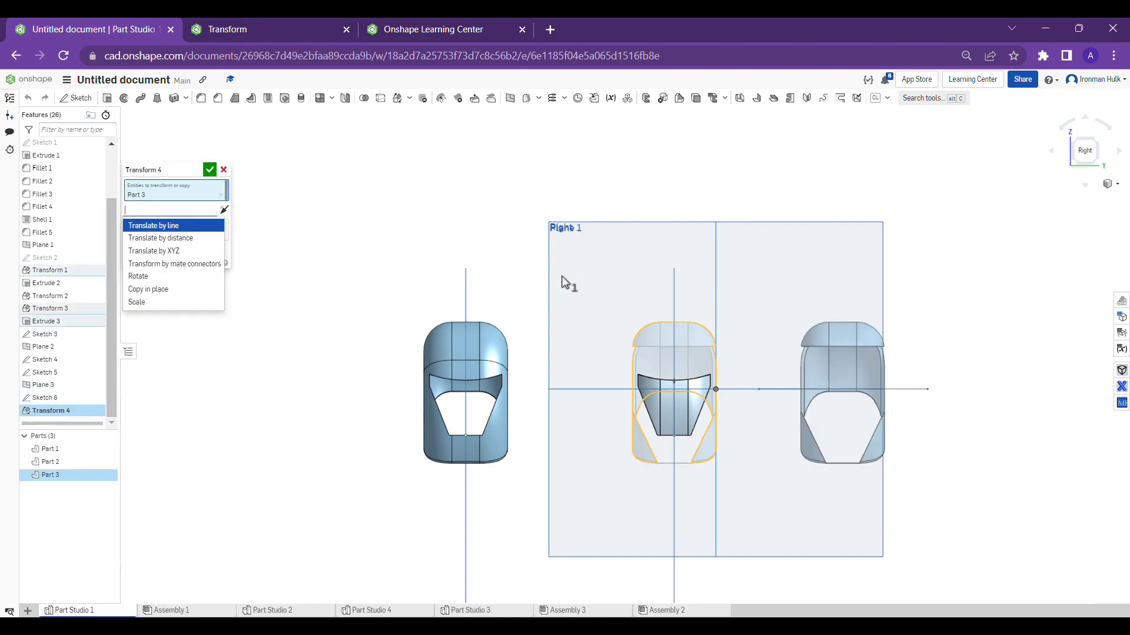
# - Switch Transform 4 to Translate by distance, keeping the 1 in default distance
pyautogui.click(203, 240)
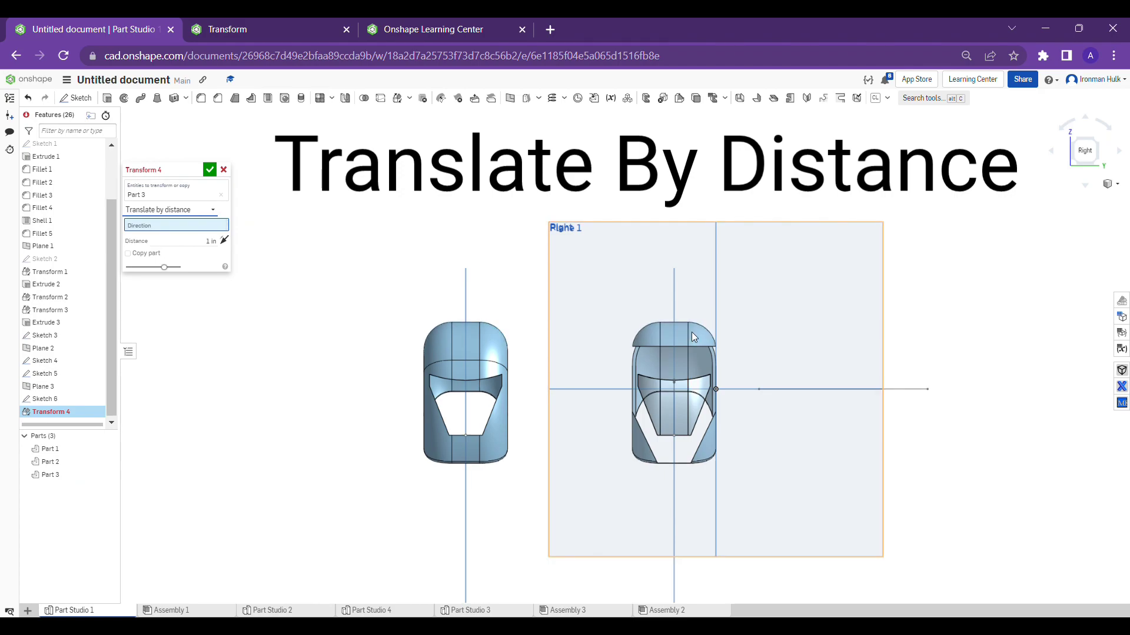
pyautogui.click(199, 245)
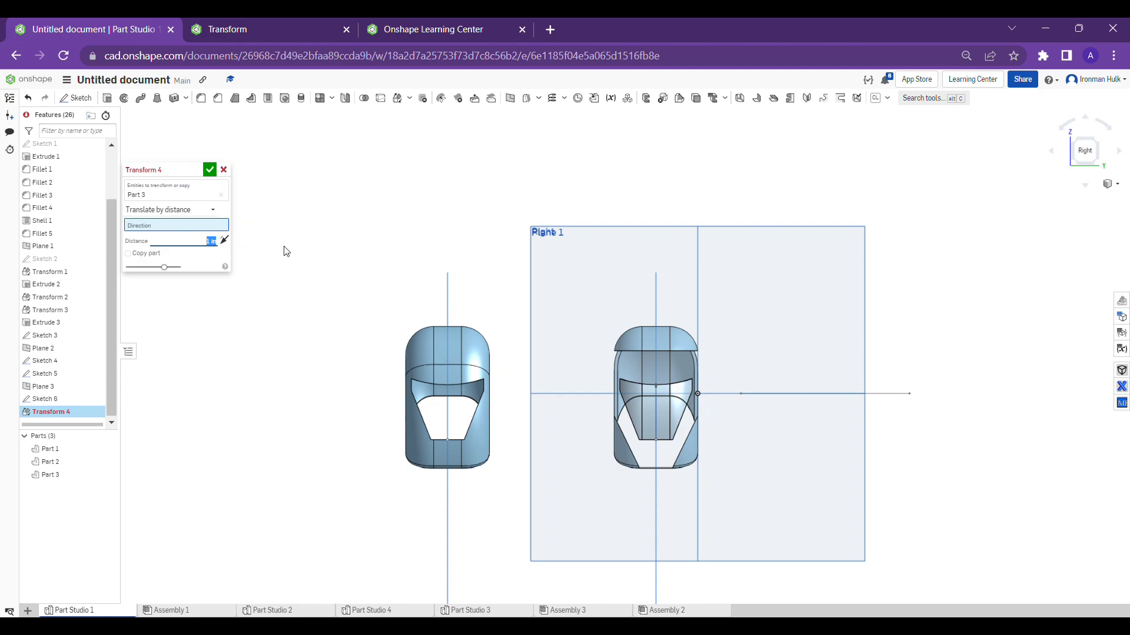
pyautogui.click(181, 225)
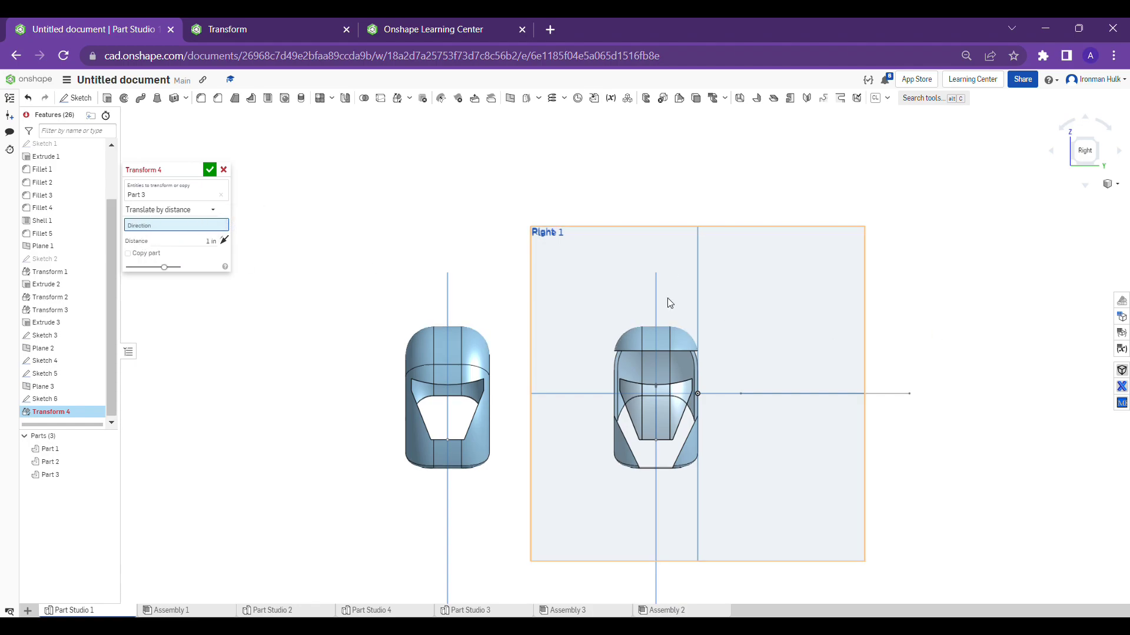
# - Set the Front plane as Part 3's move direction
pyautogui.moveTo(668, 301); pyautogui.dragTo(646, 309, button='right')
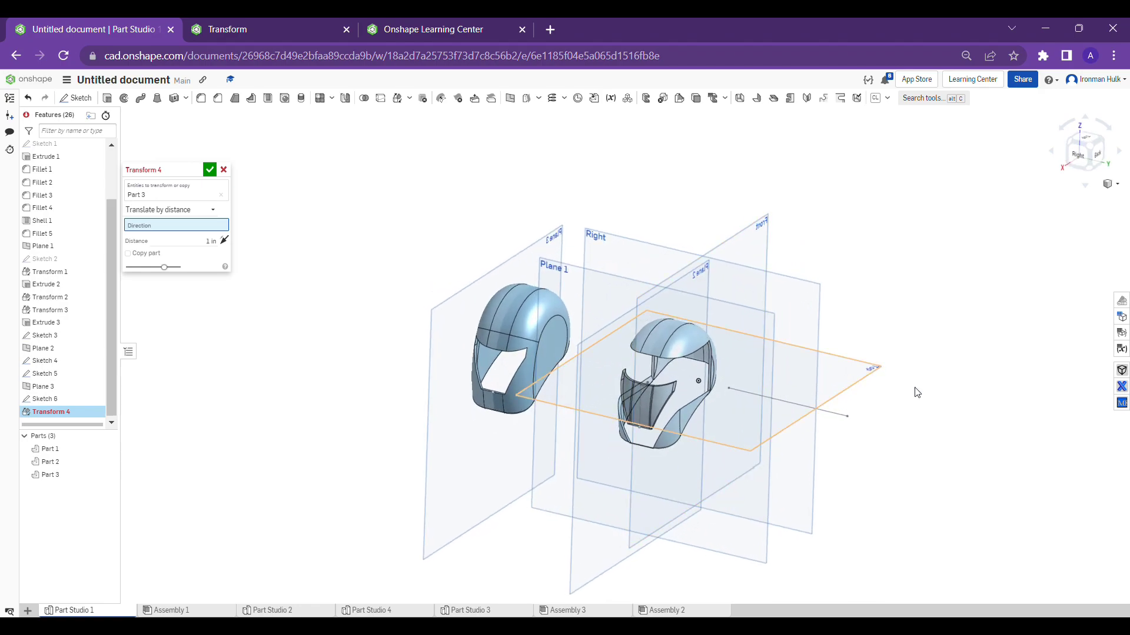
pyautogui.moveTo(924, 356); pyautogui.dragTo(864, 307, button='right')
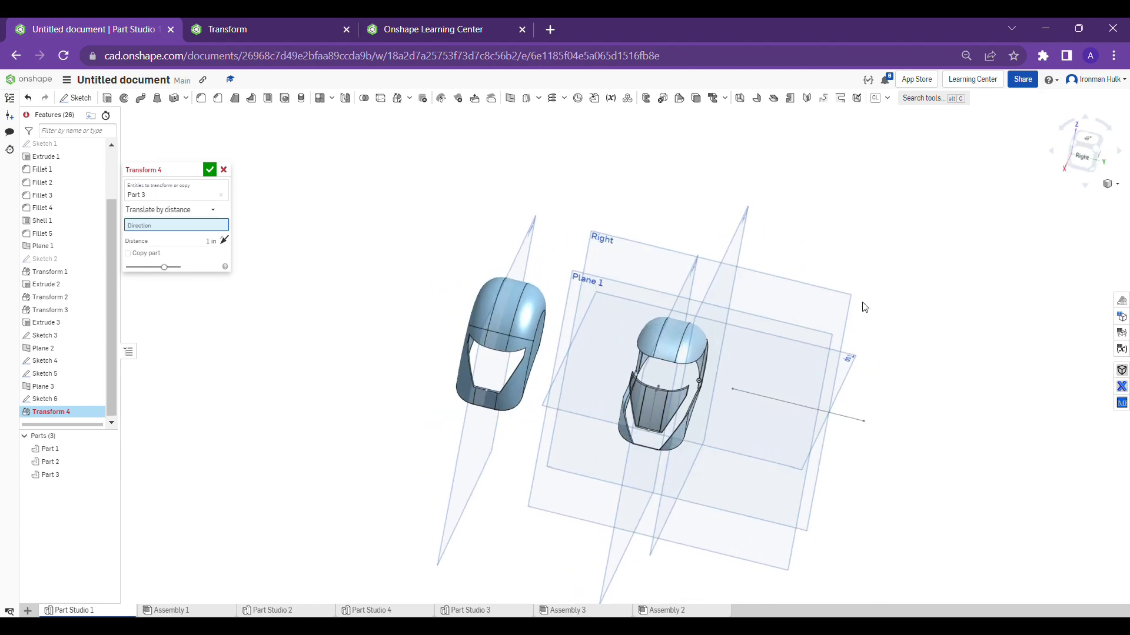
pyautogui.moveTo(792, 255); pyautogui.dragTo(758, 245, button='right')
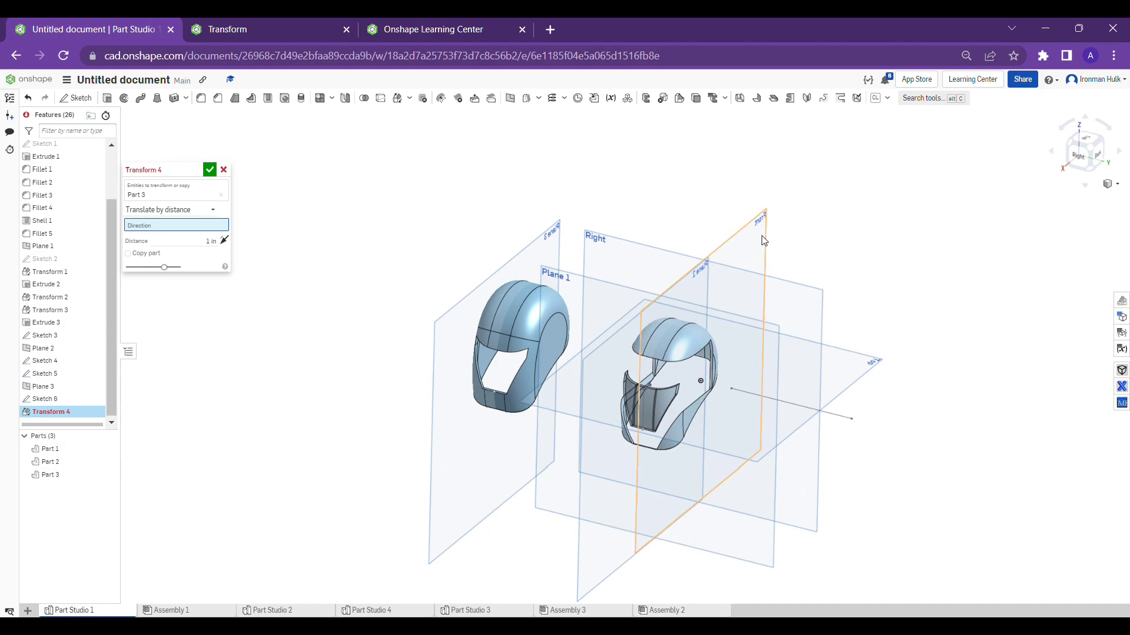
pyautogui.click(763, 242)
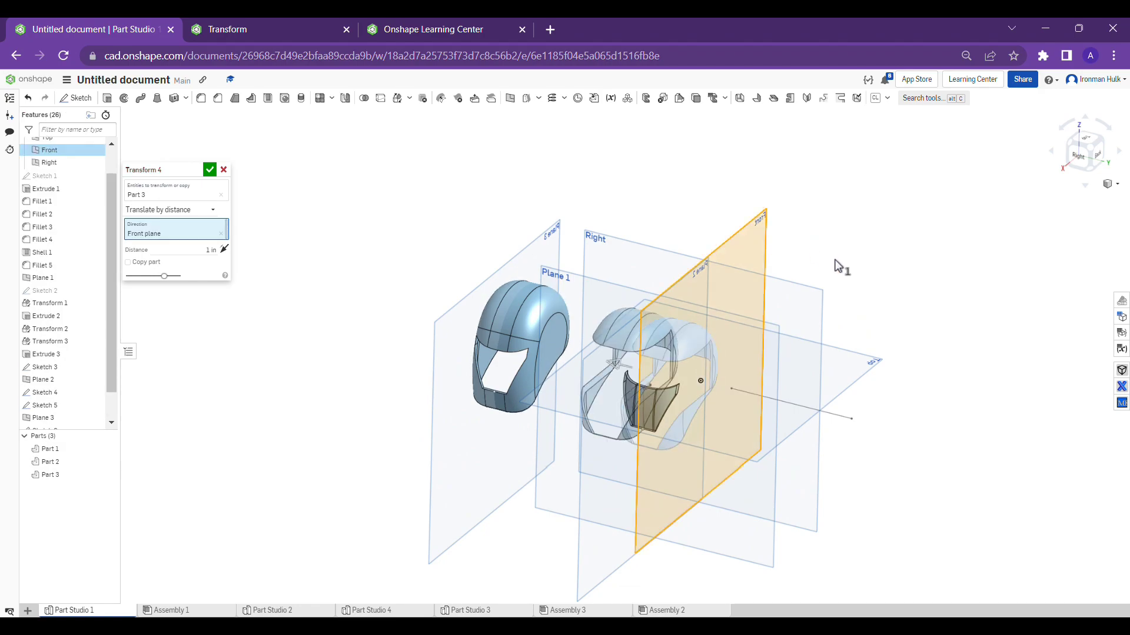
# - Reverse the distance move direction and select the distance value for editing
pyautogui.moveTo(835, 261); pyautogui.dragTo(870, 259, button='right')
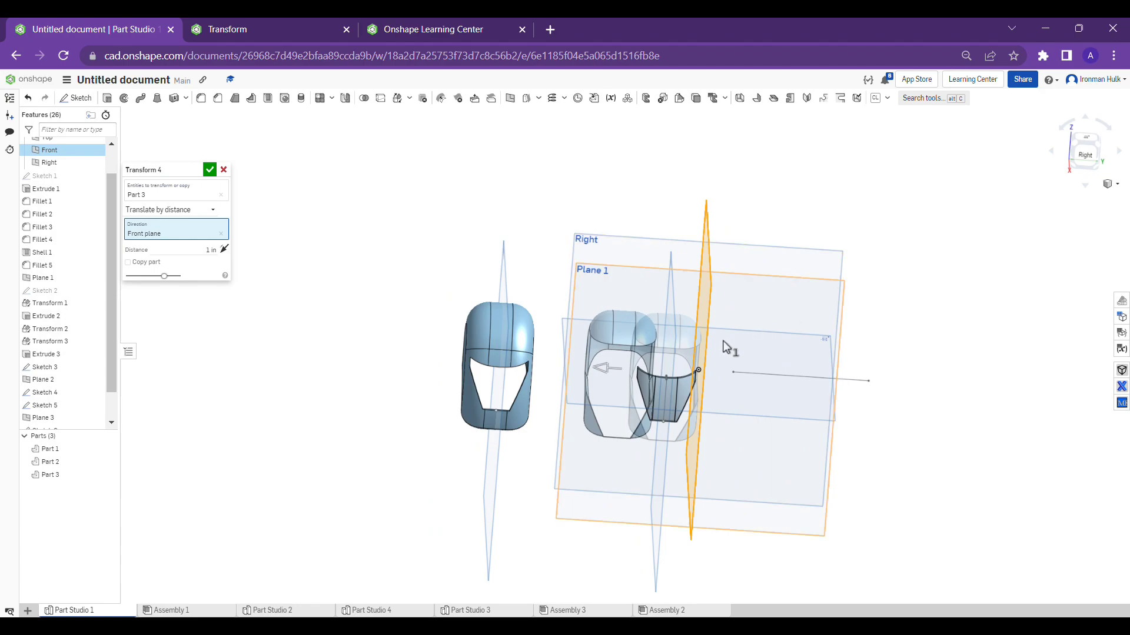
pyautogui.moveTo(728, 348); pyautogui.dragTo(771, 253, button='right')
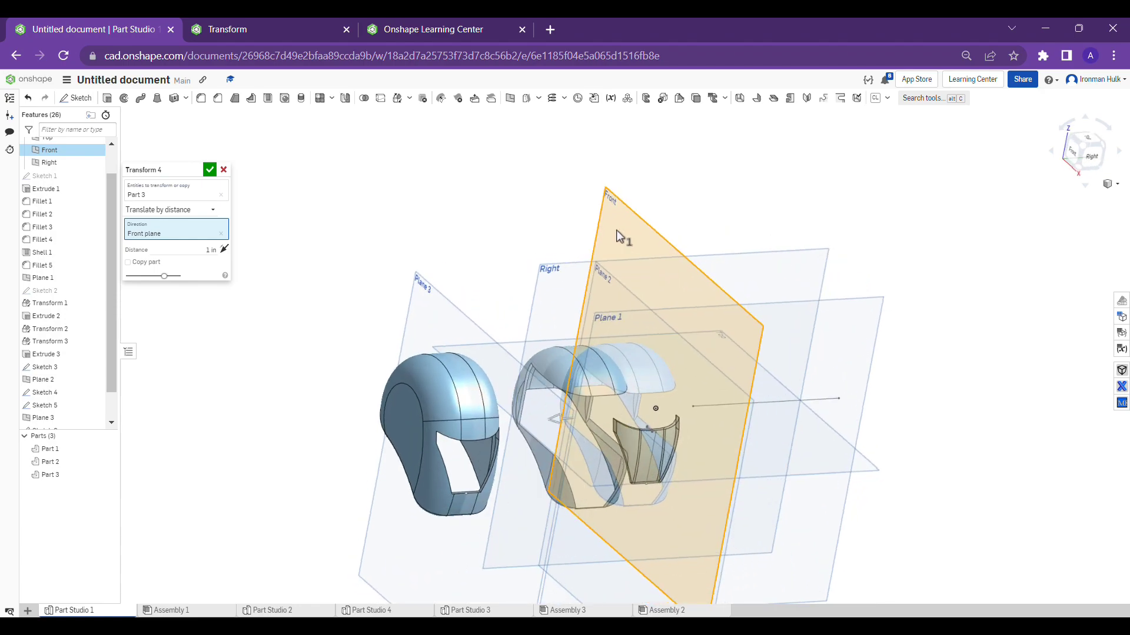
pyautogui.moveTo(630, 238); pyautogui.dragTo(676, 212, button='right')
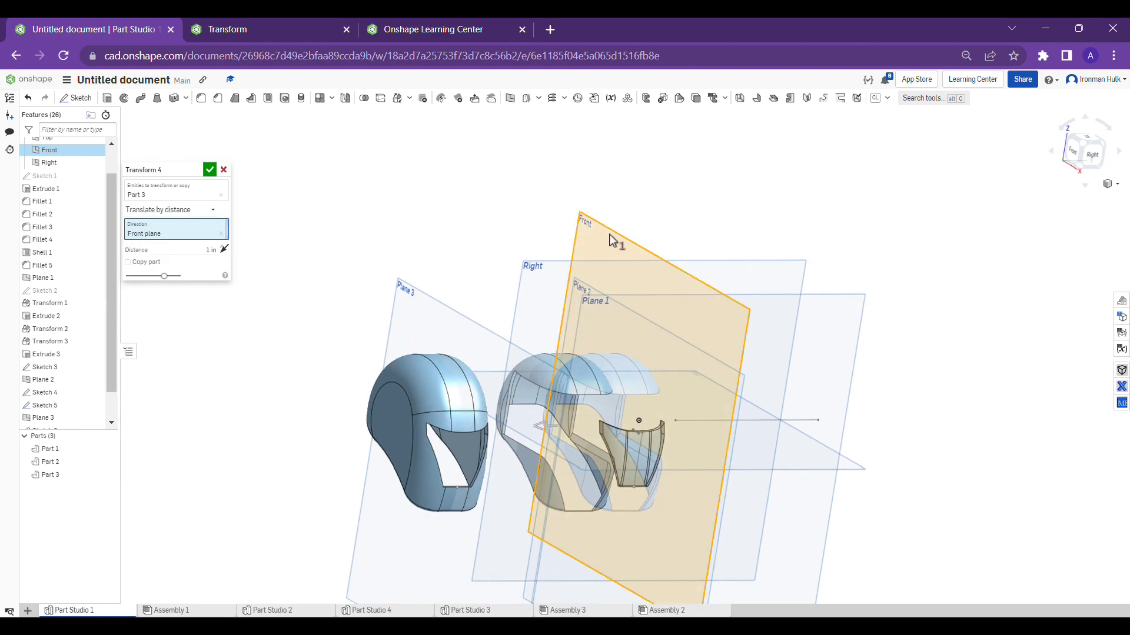
pyautogui.moveTo(668, 323); pyautogui.dragTo(616, 394, button='right')
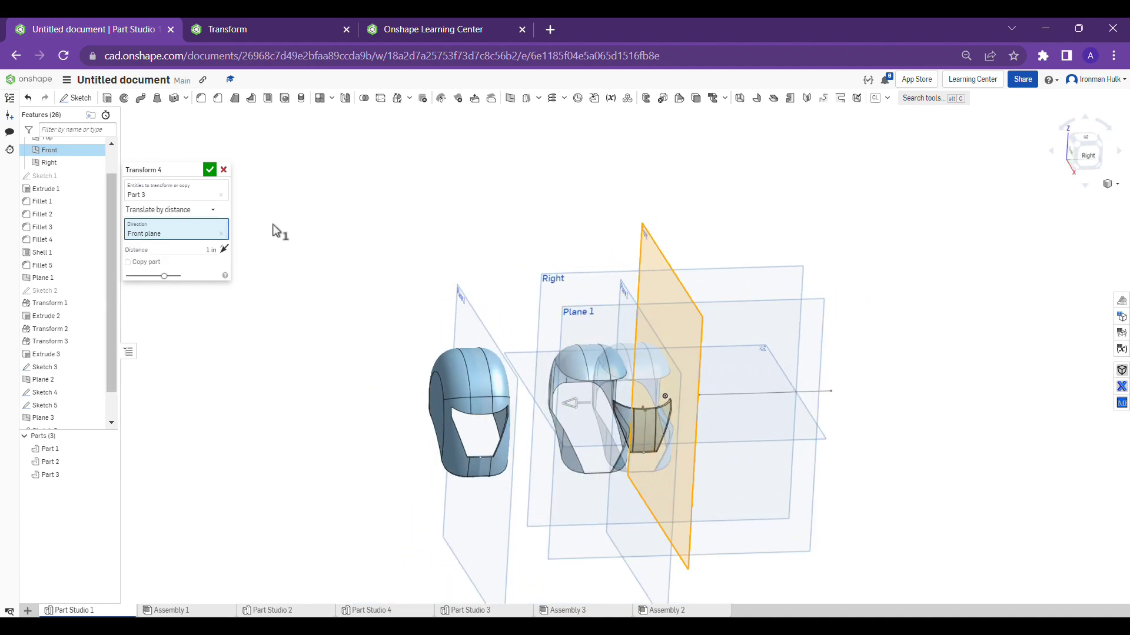
pyautogui.click(224, 250)
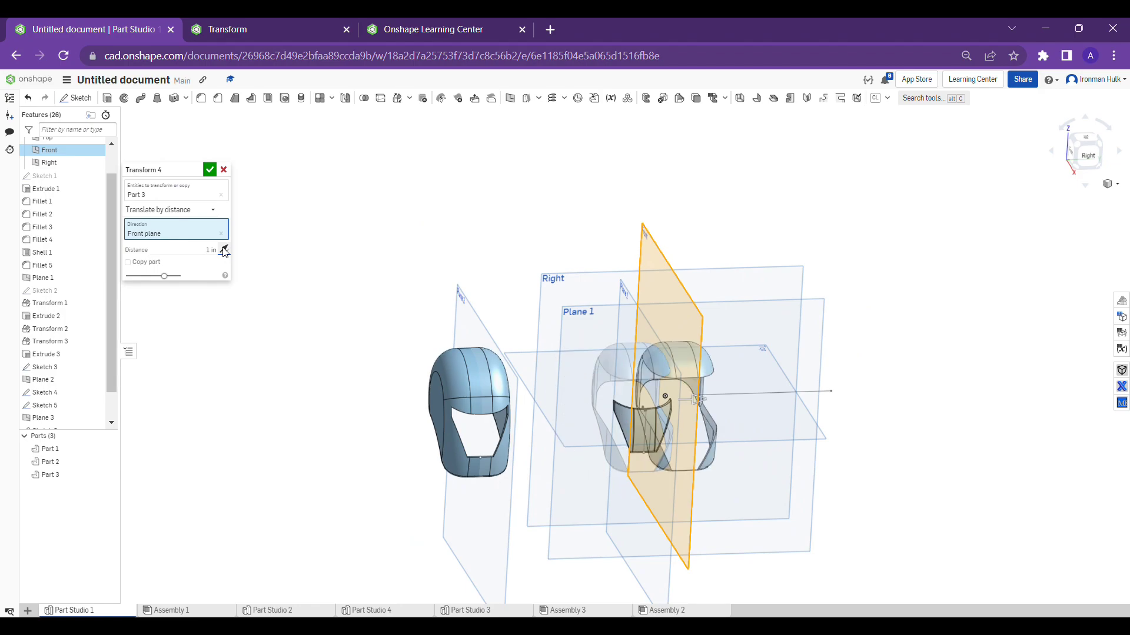
pyautogui.moveTo(691, 257); pyautogui.dragTo(676, 252, button='right')
pyautogui.click(191, 253)
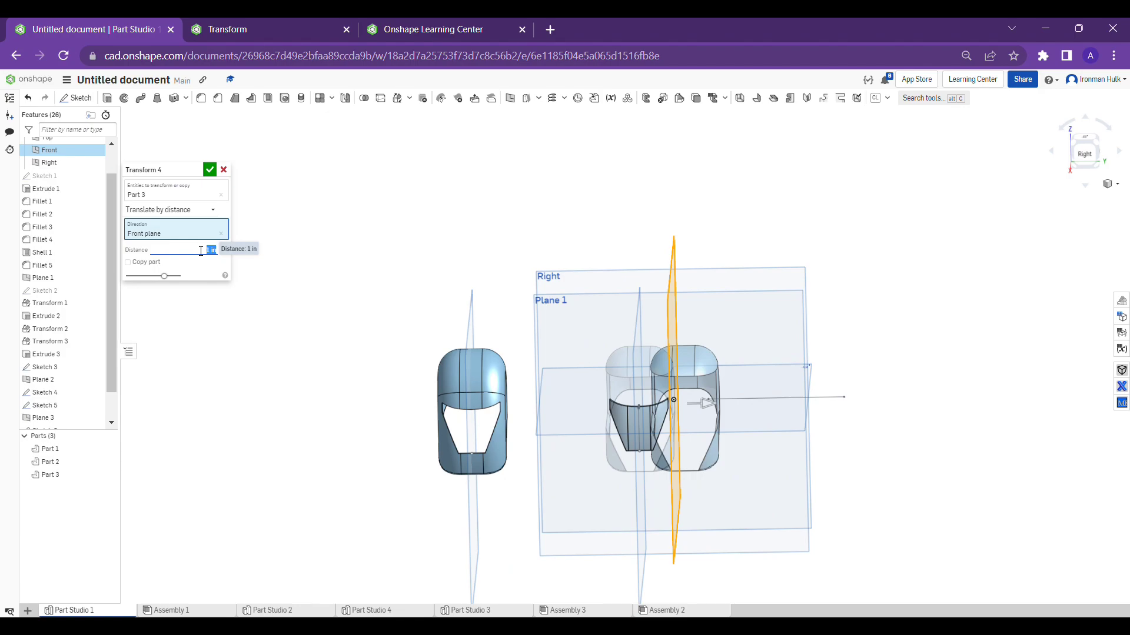
# - Apply a 10 in distance, then remove the Front plane direction
pyautogui.press('Return')
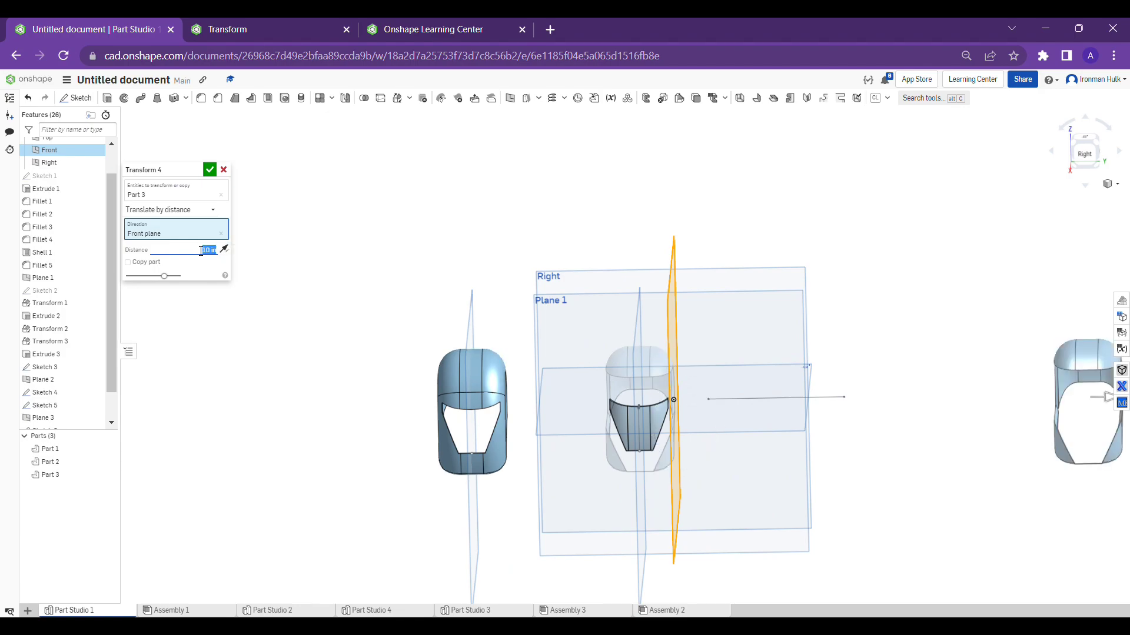
pyautogui.moveTo(1003, 416); pyautogui.dragTo(920, 421, button='middle')
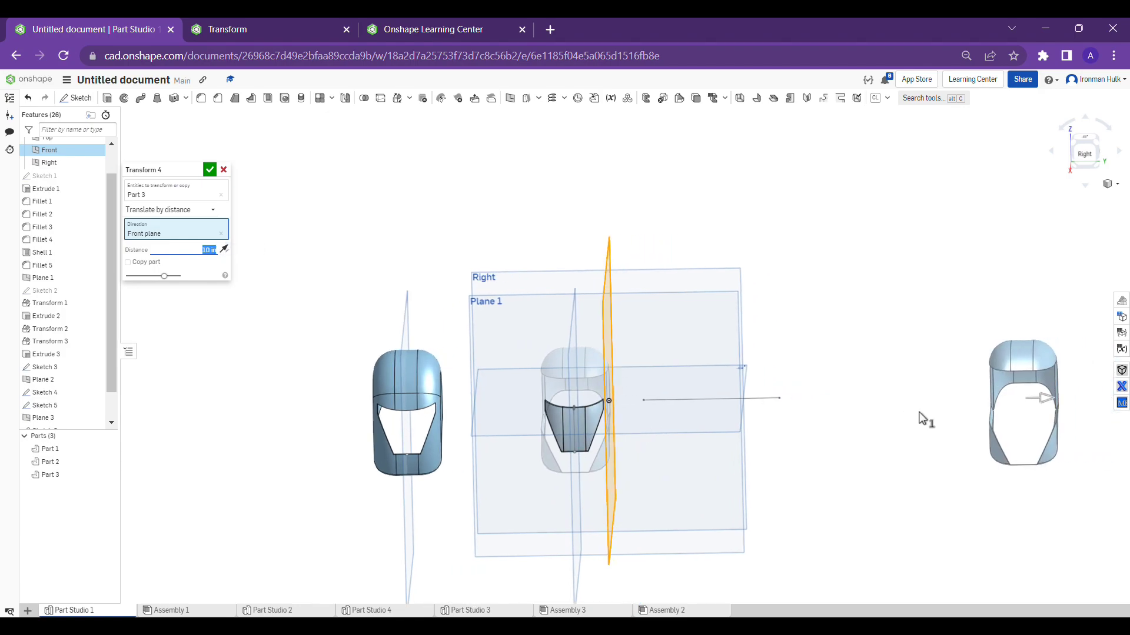
pyautogui.scroll(-2, 711, 398)
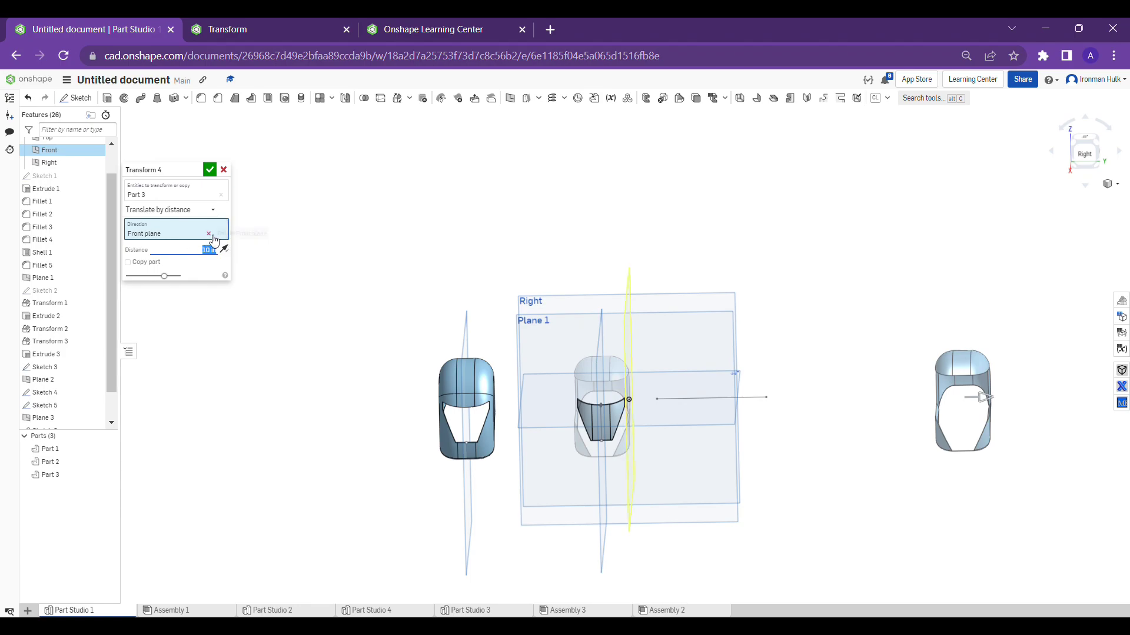
pyautogui.click(211, 234)
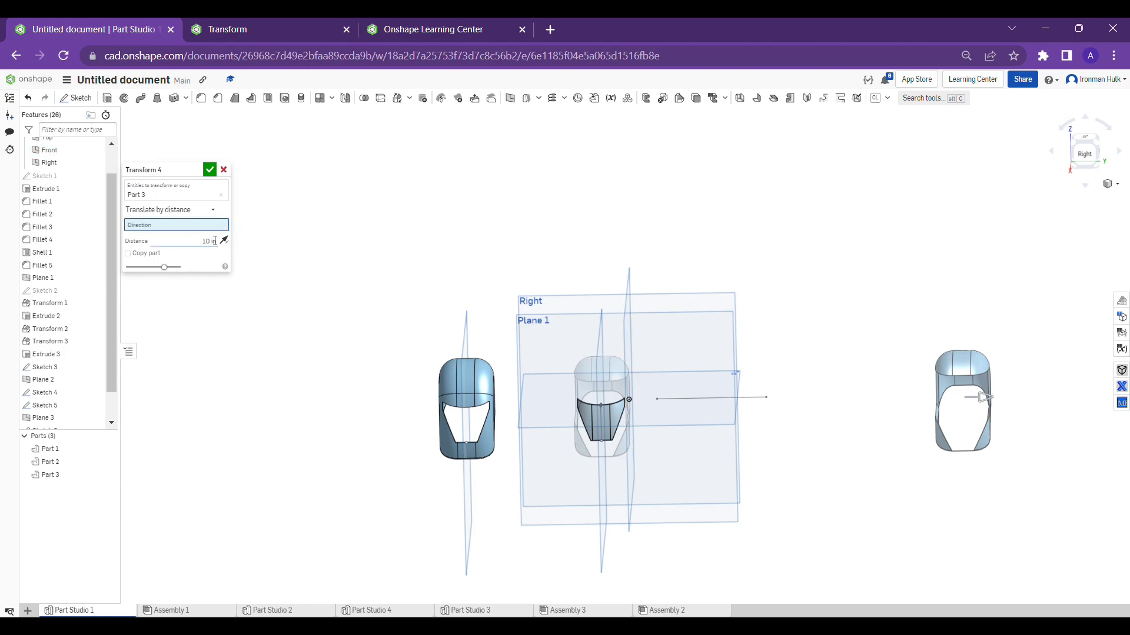
# - Change the transform type to Translate by XYZ and switch to isometric view
pyautogui.click(196, 211)
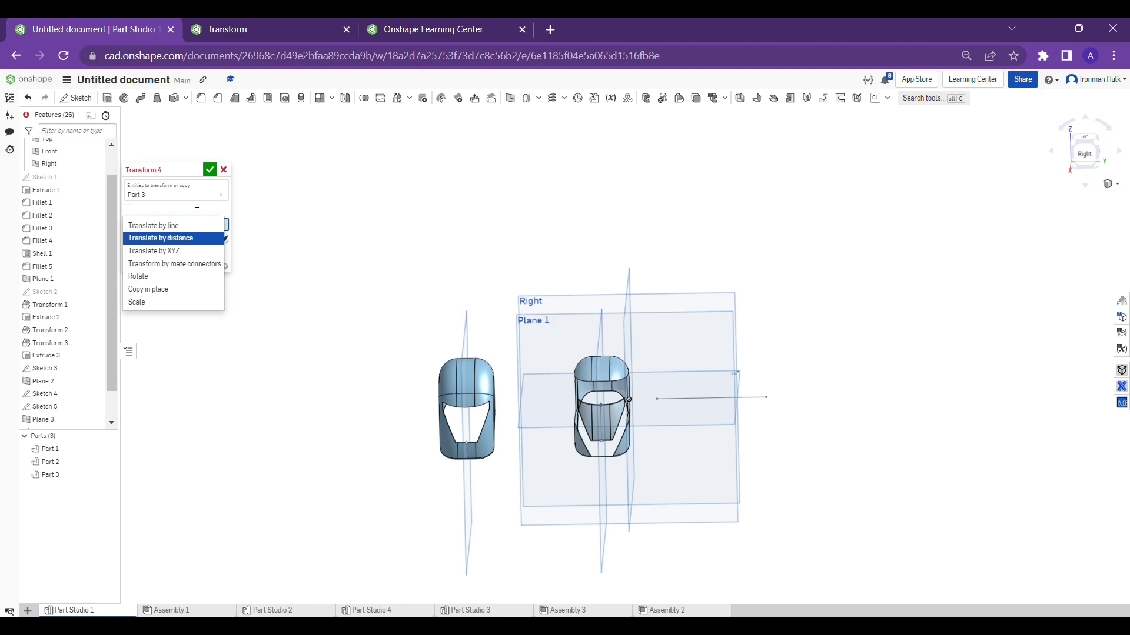
pyautogui.click(186, 251)
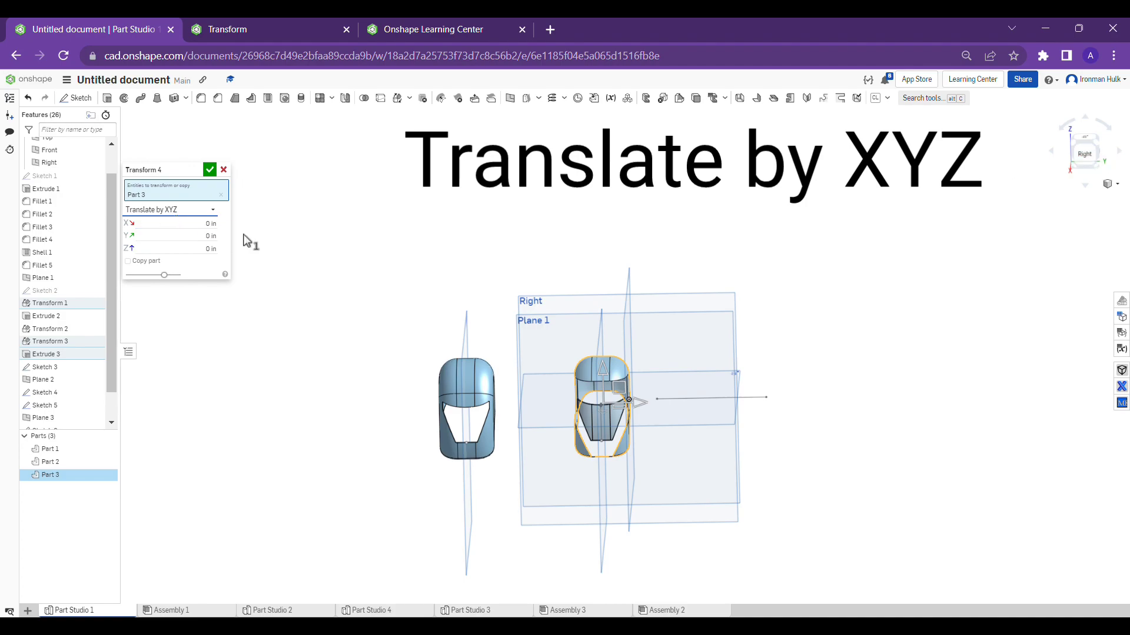
pyautogui.hotkey('shift', '7')
pyautogui.scroll(5, 647, 294)
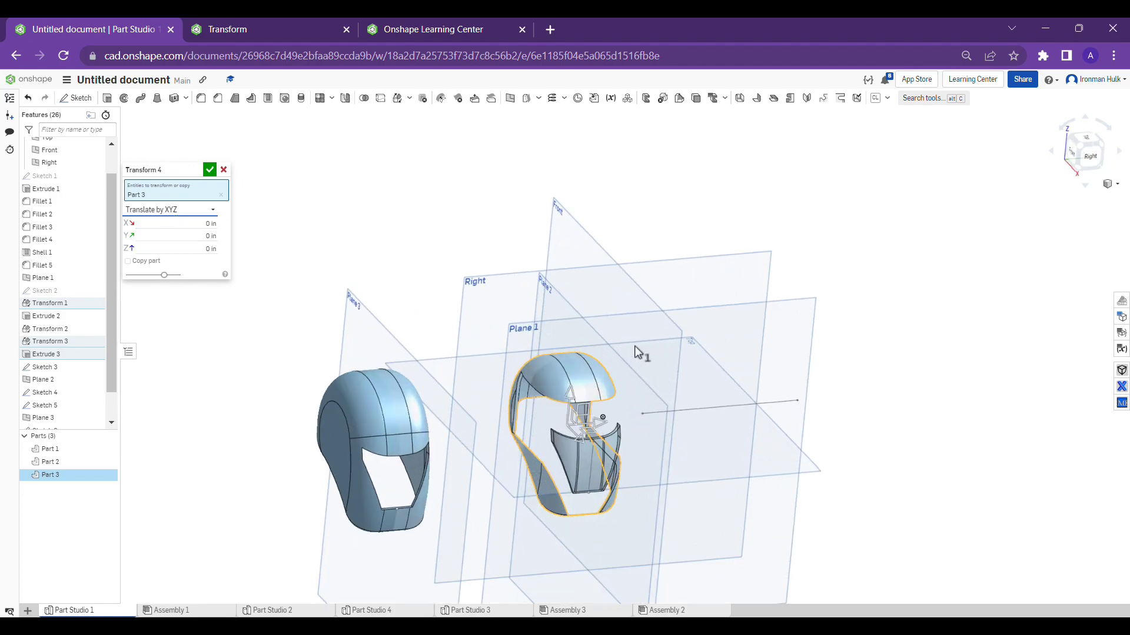
pyautogui.scroll(-2, 633, 353)
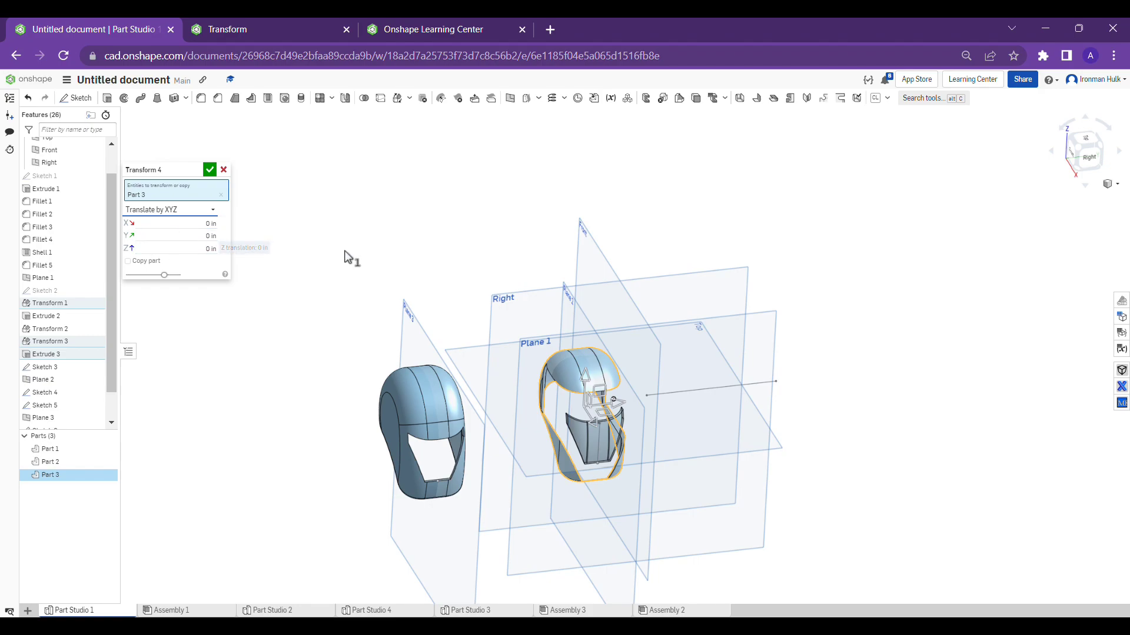
# - Drag the manipulator to move Part 3 to Y 2.339 in, Z 0.391 in
pyautogui.scroll(3, 638, 406)
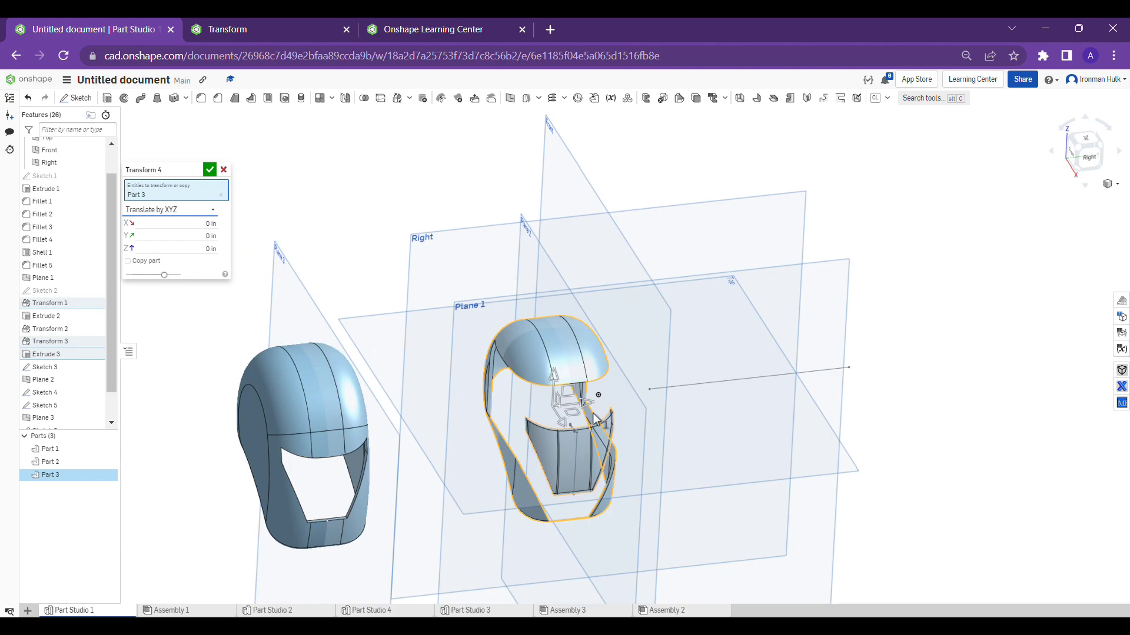
pyautogui.scroll(3, 593, 415)
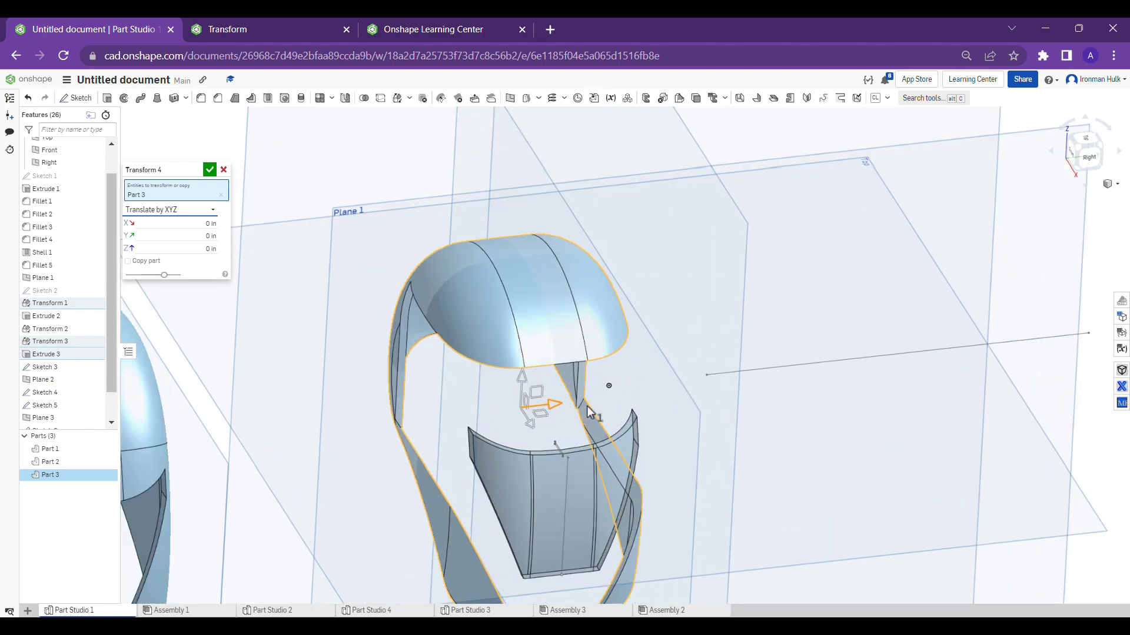
pyautogui.scroll(1, 590, 411)
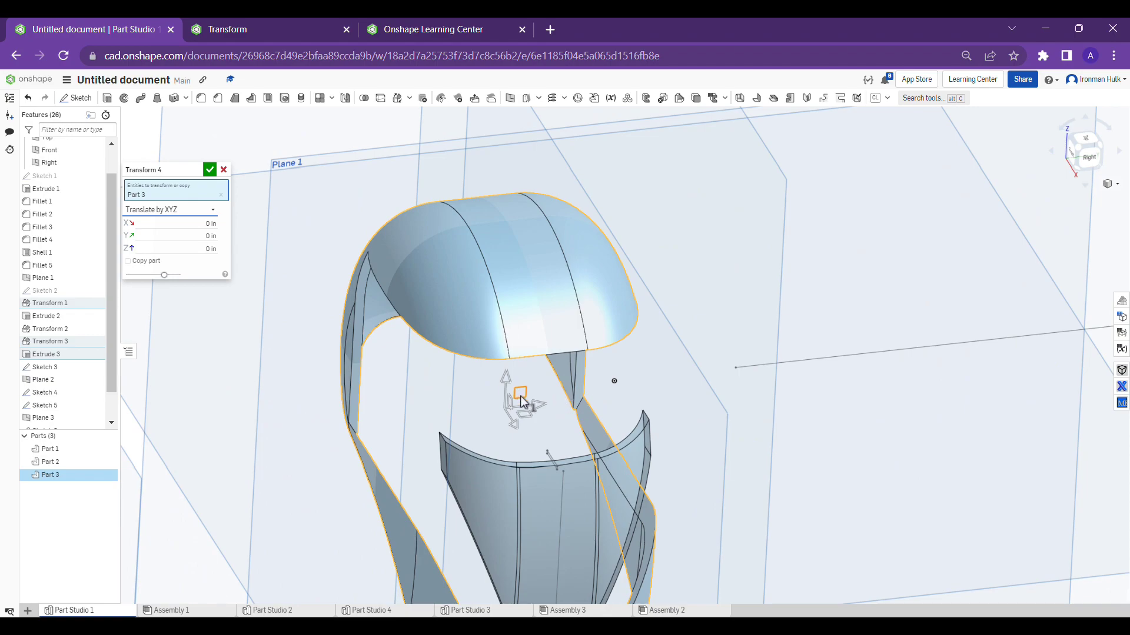
pyautogui.moveTo(520, 396); pyautogui.dragTo(873, 301)
pyautogui.scroll(-3, 887, 301)
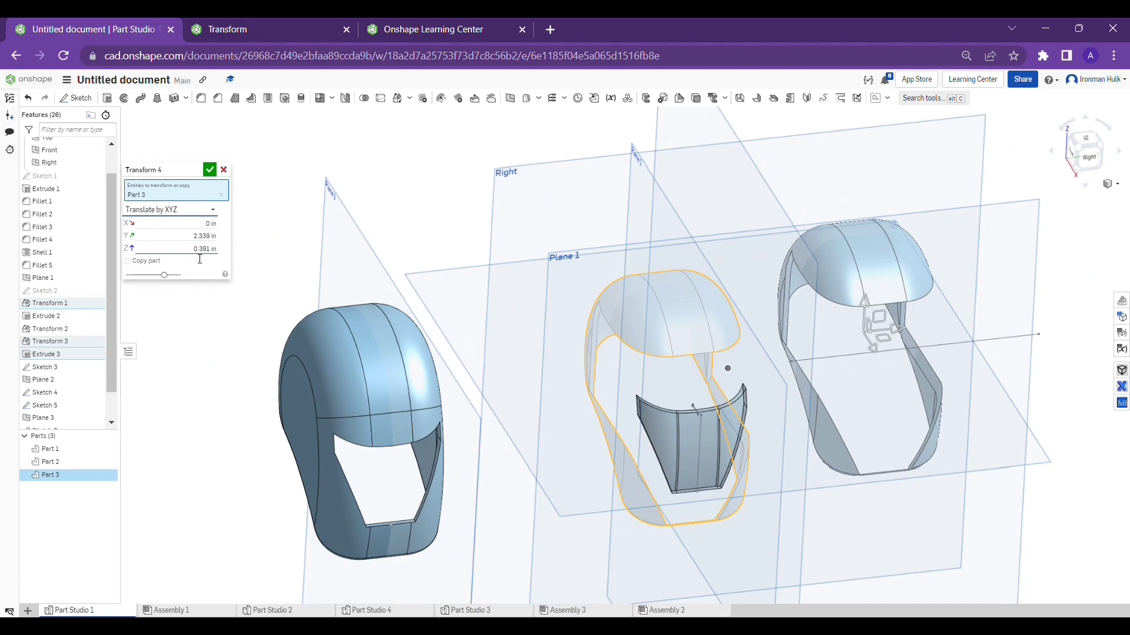
# - Enter X 10 in, Y 5 in and Z 2 in as Part 3's translation values
pyautogui.scroll(-3, 476, 215)
pyautogui.scroll(2, 777, 256)
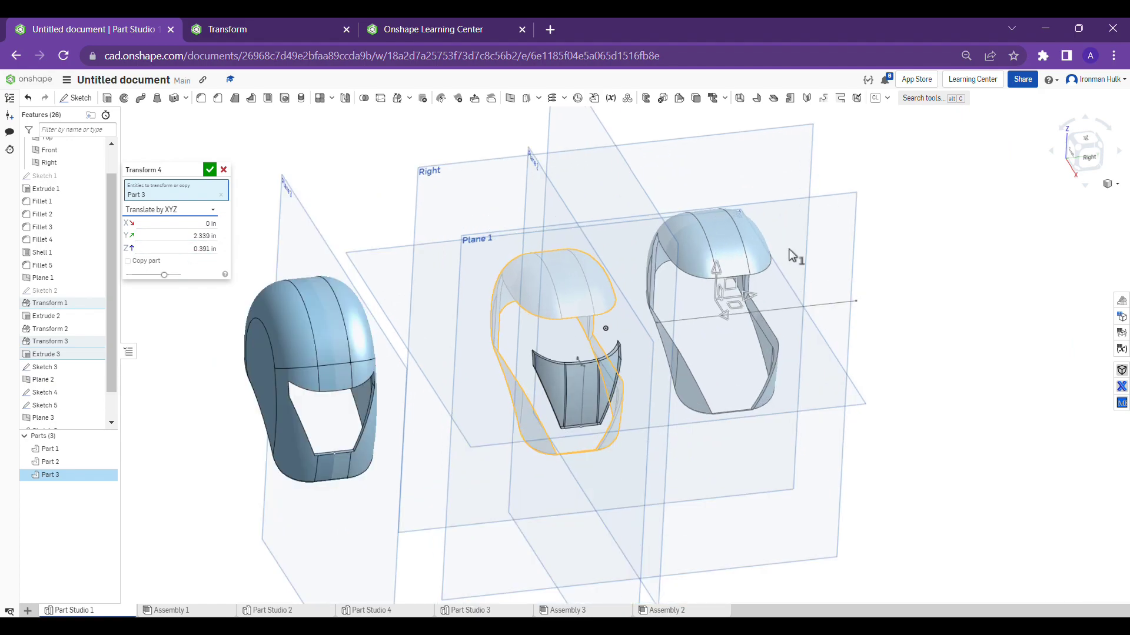
pyautogui.click(197, 229)
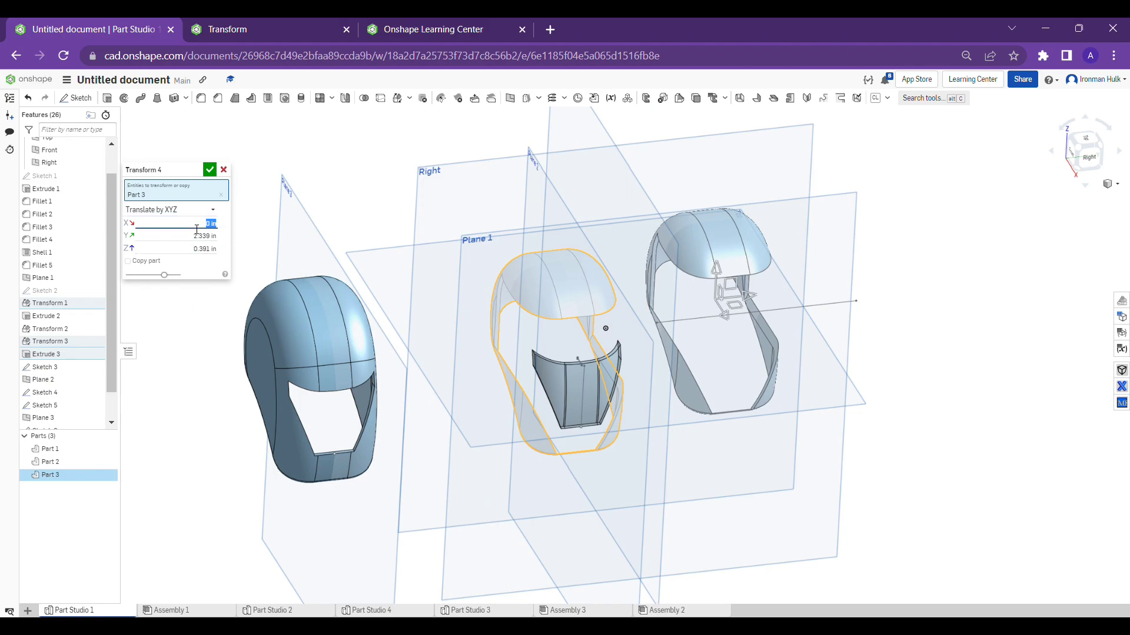
pyautogui.press('Return')
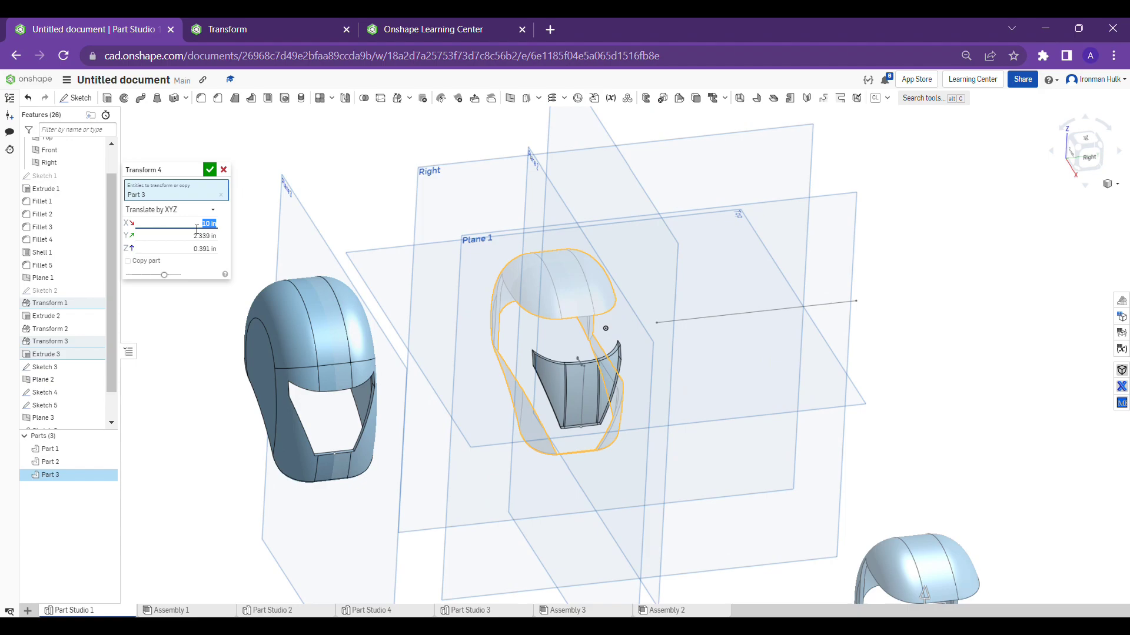
pyautogui.click(189, 241)
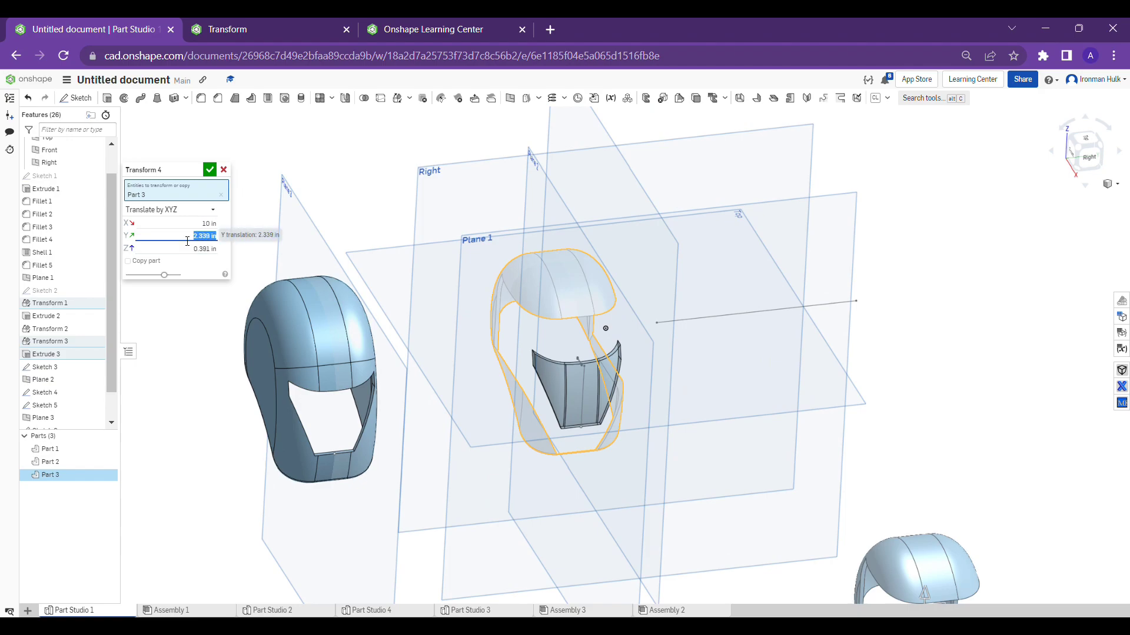
pyautogui.write('5')
pyautogui.press('Return')
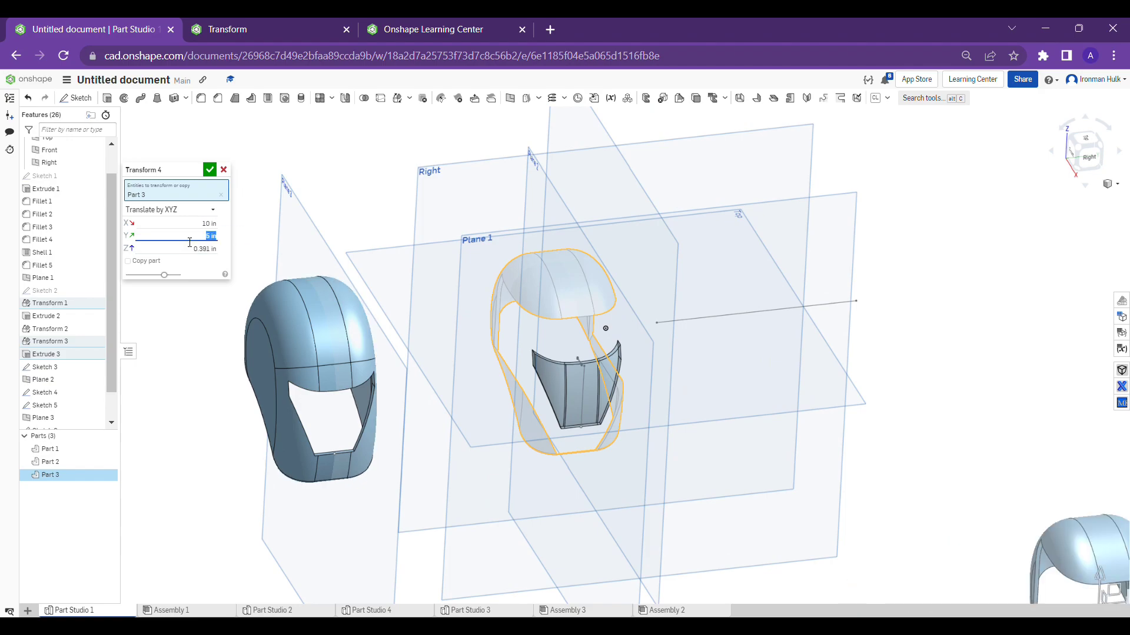
pyautogui.click(178, 251)
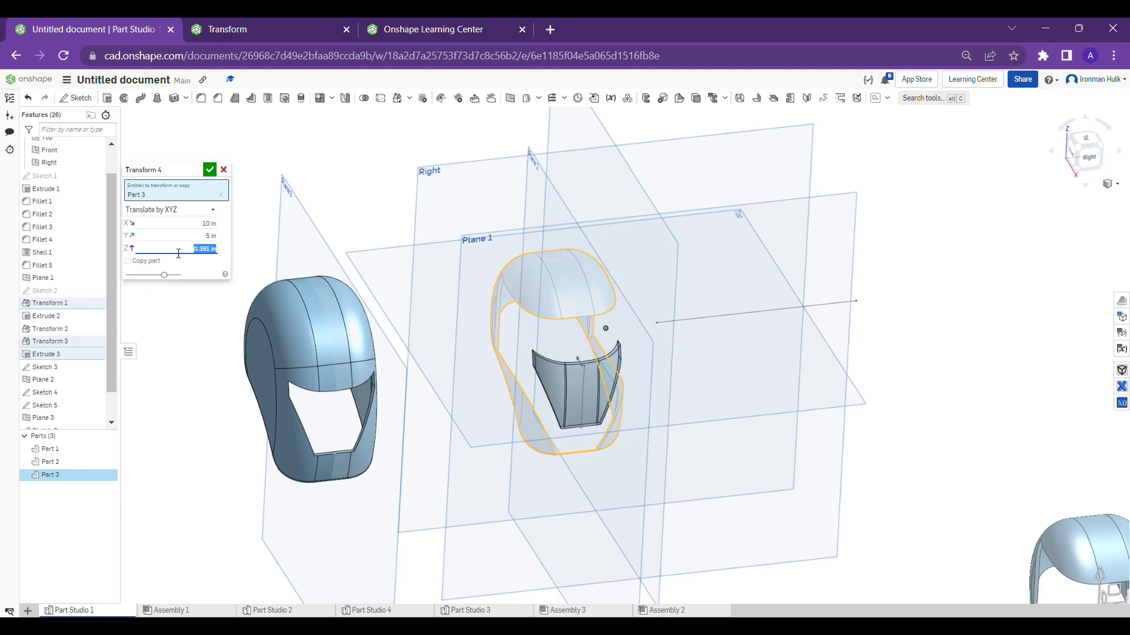
pyautogui.write('2')
pyautogui.press('Return')
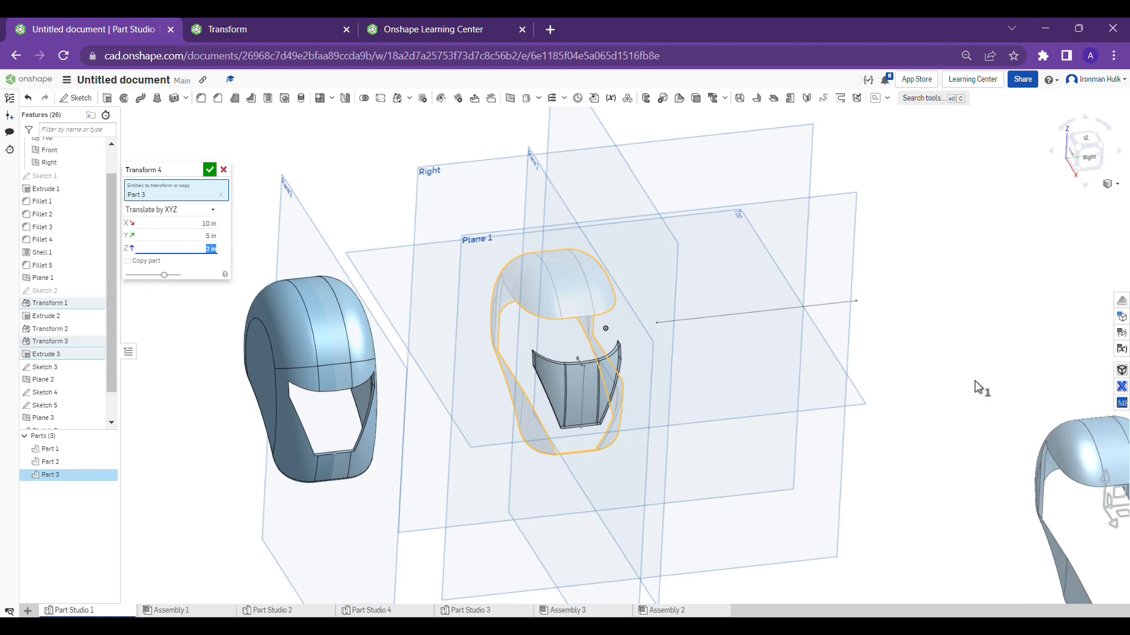
pyautogui.scroll(-3, 986, 378)
pyautogui.moveTo(987, 378); pyautogui.dragTo(867, 344, button='right')
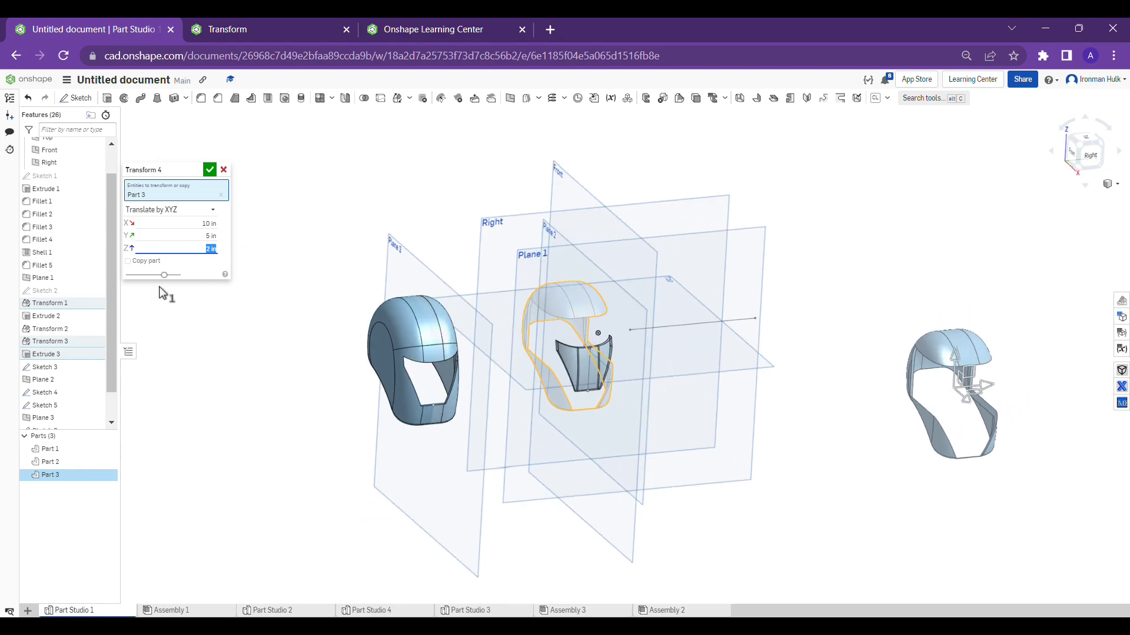
# - Uncheck Copy part so Part 3 itself moves by X 10 in, Y 5 in, Z 2 in
pyautogui.click(228, 252)
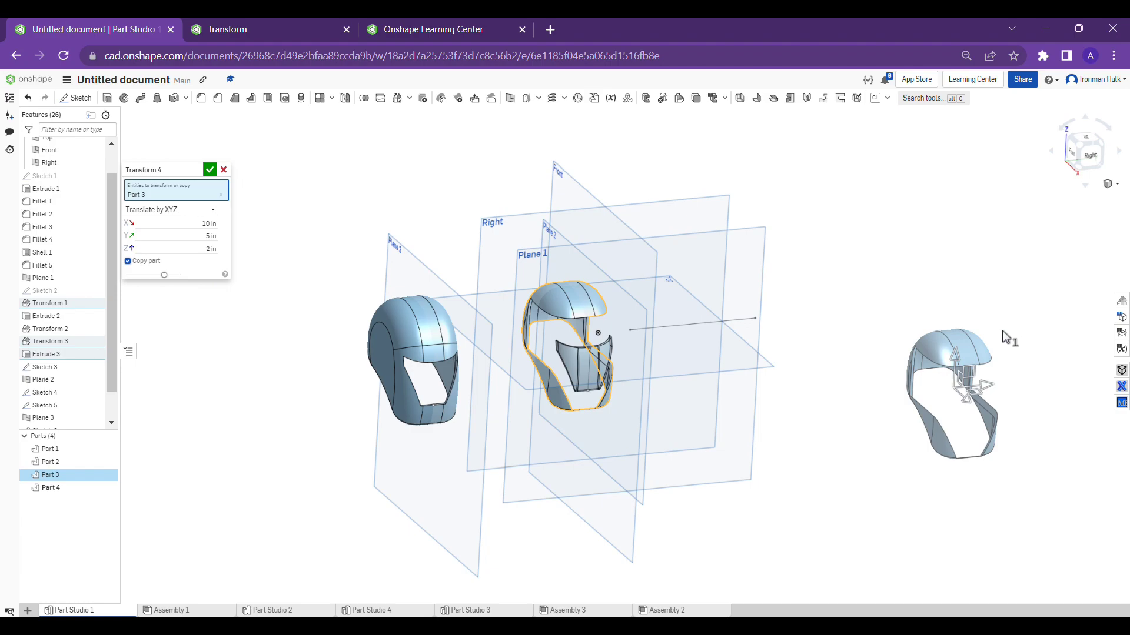
pyautogui.moveTo(1029, 366); pyautogui.dragTo(974, 370, button='middle')
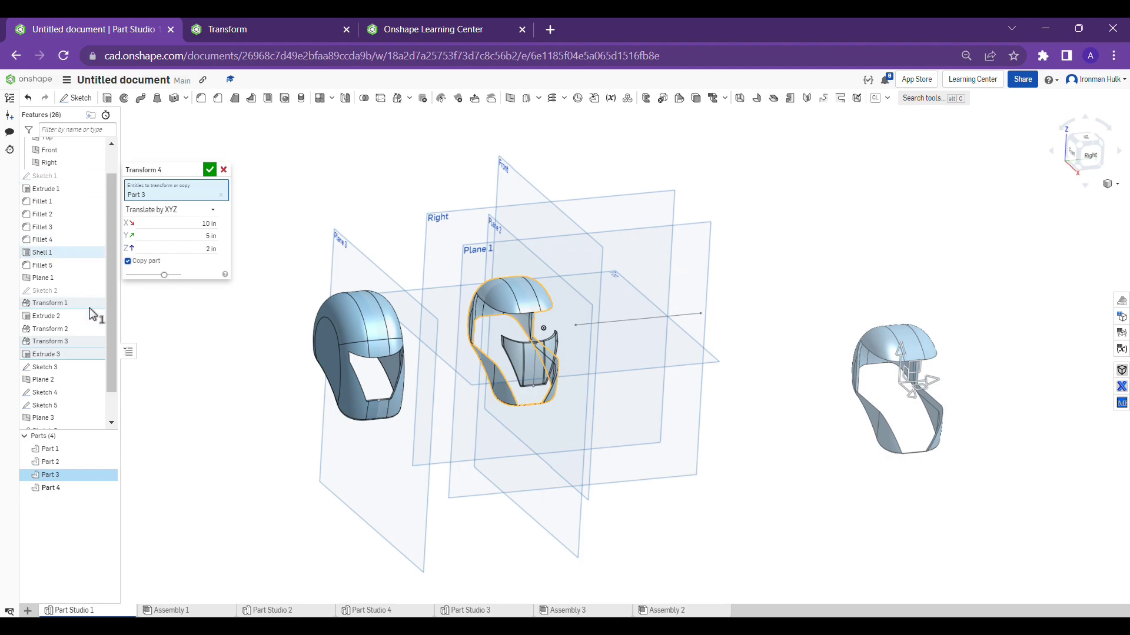
pyautogui.scroll(2, 1034, 370)
pyautogui.scroll(-3, 1034, 371)
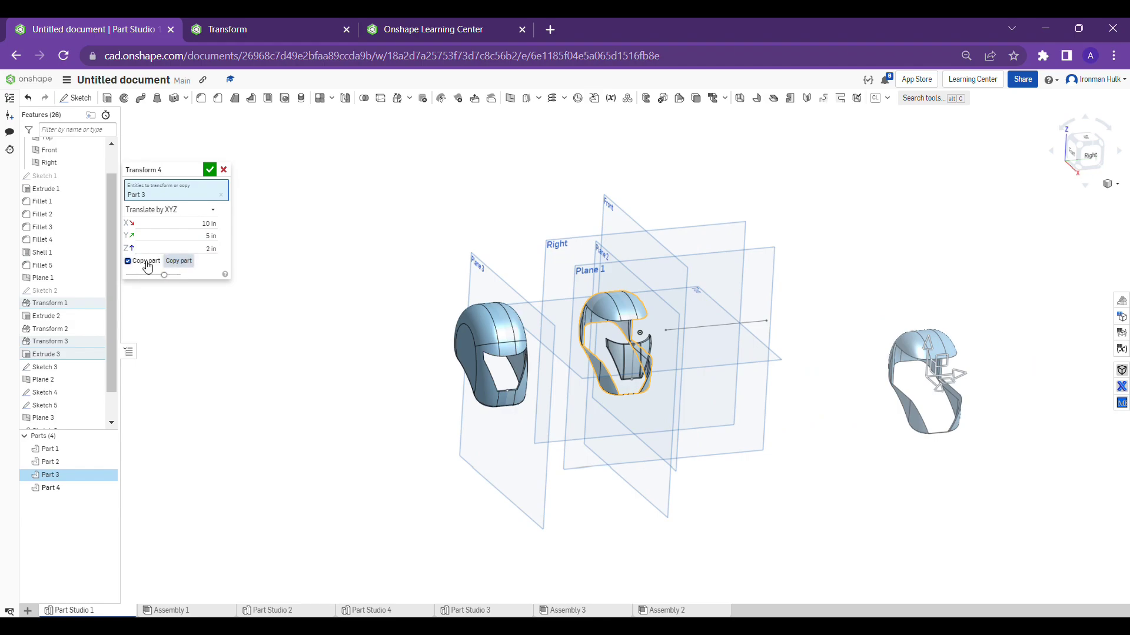
pyautogui.click(127, 261)
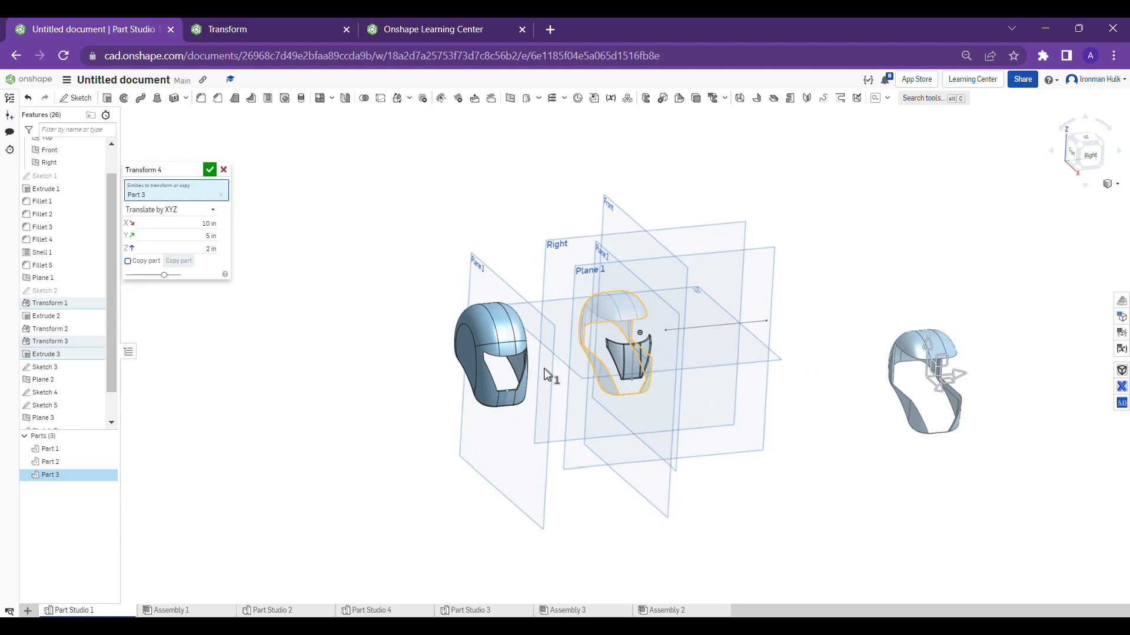
# - Bring up the list of Transform type options
pyautogui.scroll(2, 958, 308)
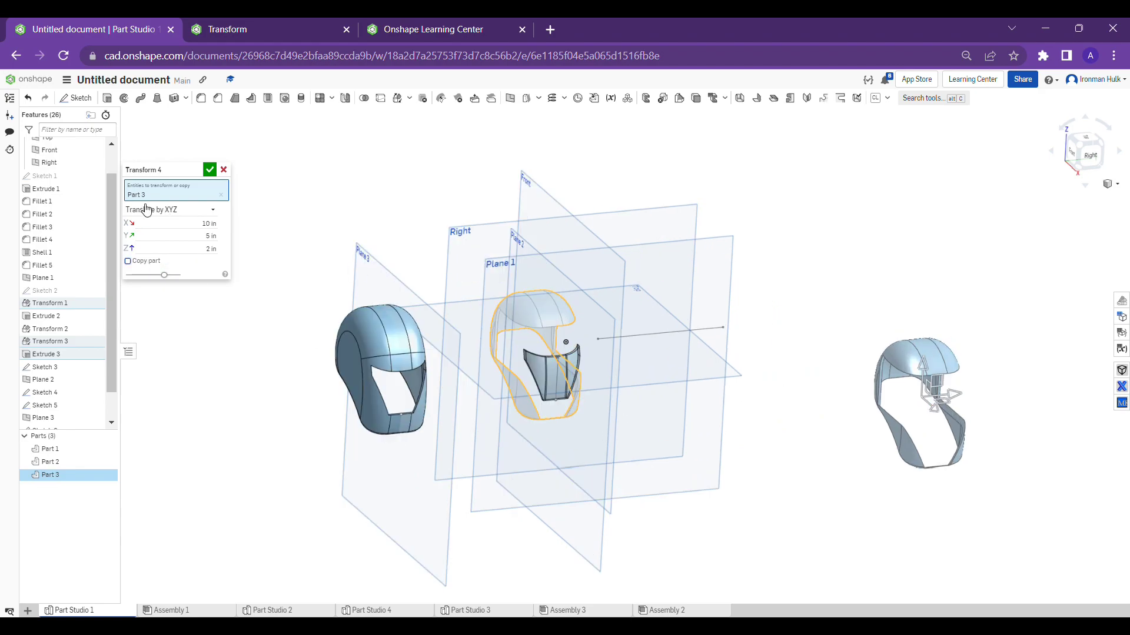
pyautogui.moveTo(294, 220); pyautogui.dragTo(339, 249, button='middle')
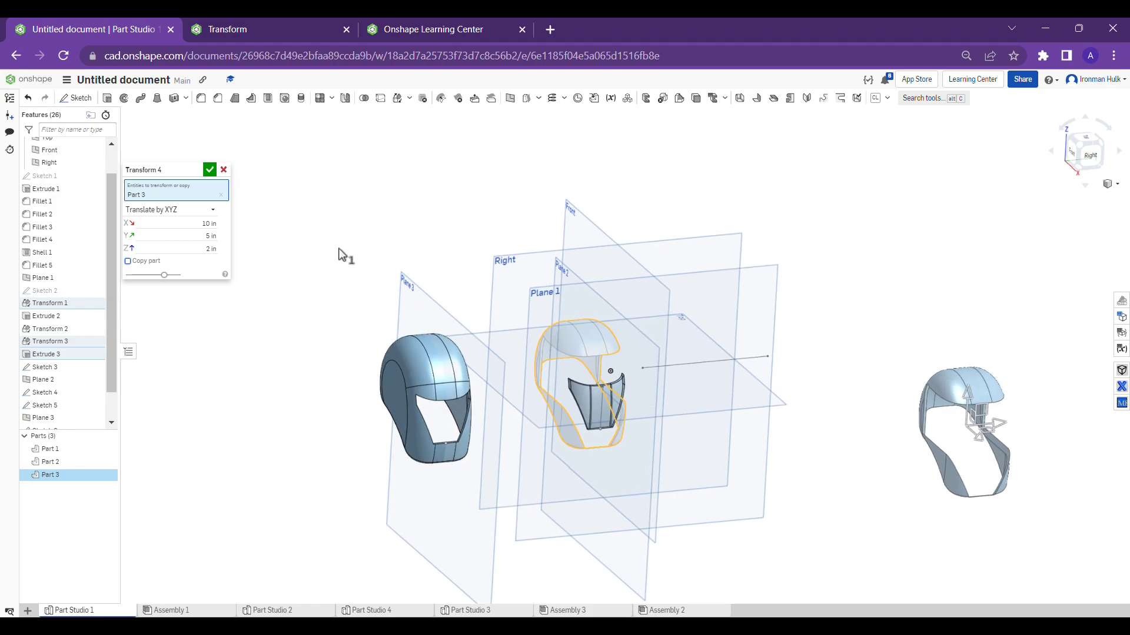
pyautogui.click(203, 217)
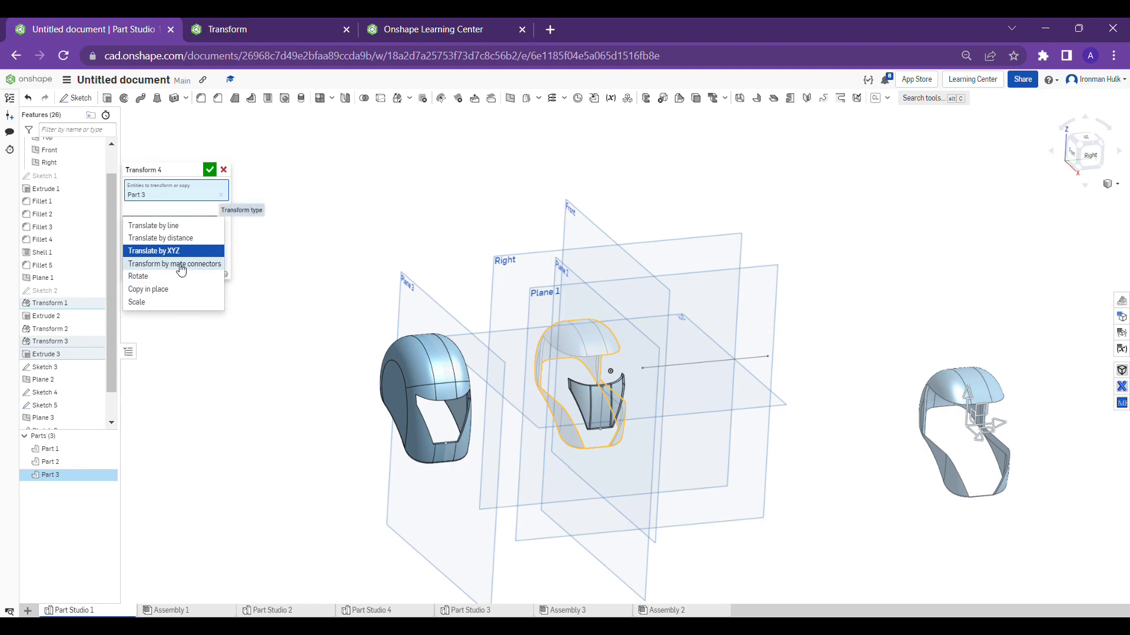
# - Switch Transform 4 to Transform by mate connector
pyautogui.click(212, 263)
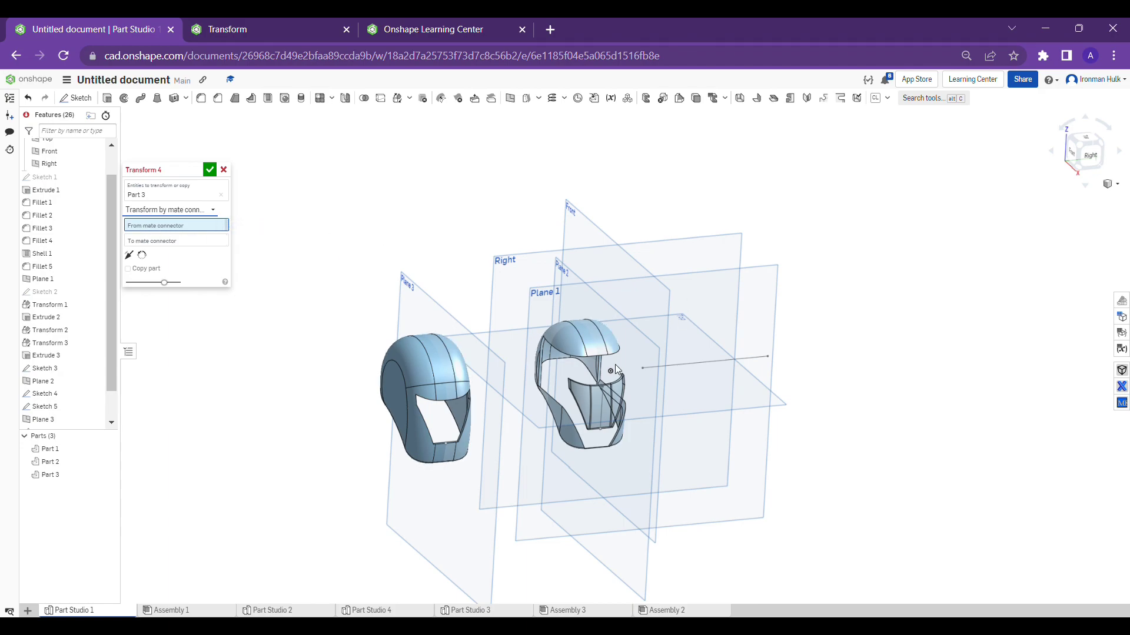
pyautogui.scroll(3, 570, 352)
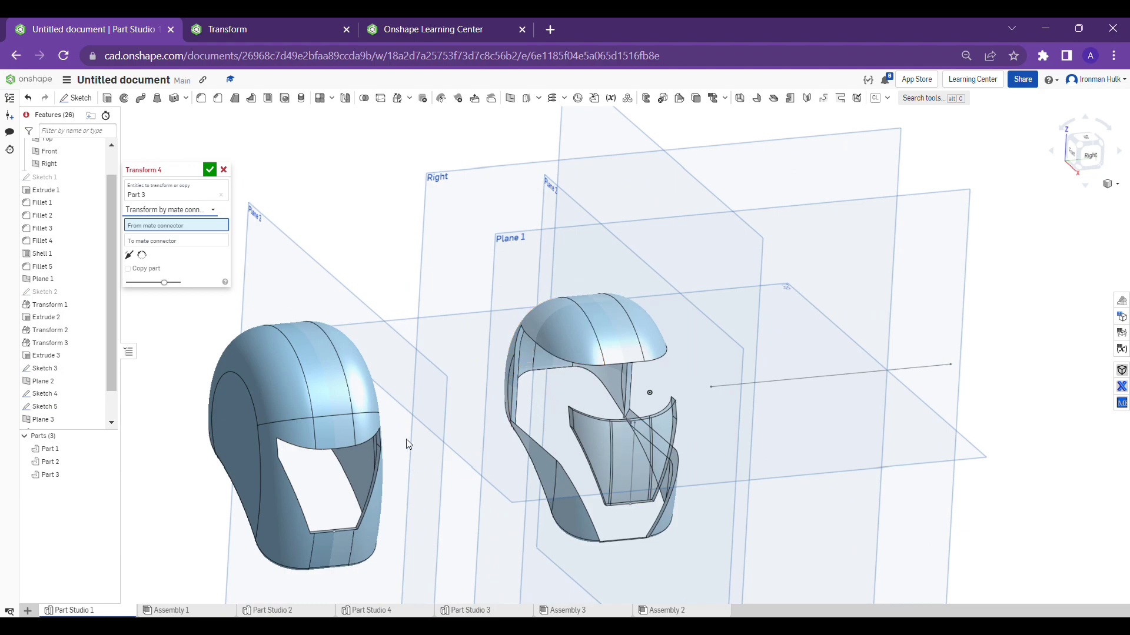
pyautogui.scroll(-2, 373, 291)
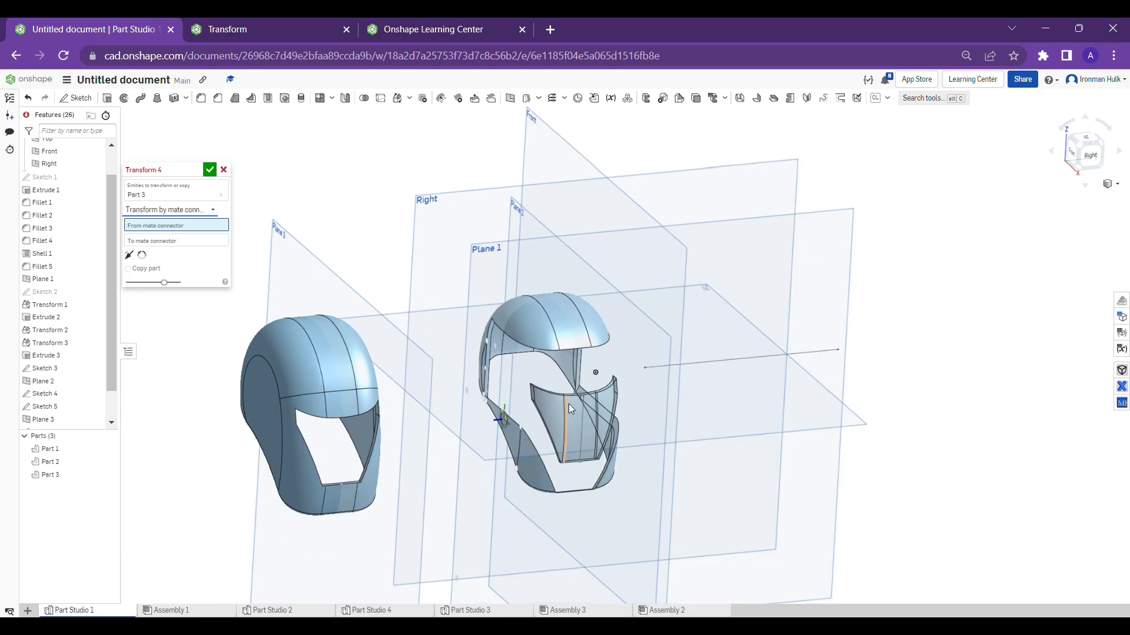
# - Place the from mate connector at the lower corner of the right helmet's faceplate opening
pyautogui.moveTo(714, 343); pyautogui.dragTo(732, 356, button='right')
pyautogui.moveTo(503, 482); pyautogui.dragTo(613, 433, button='middle')
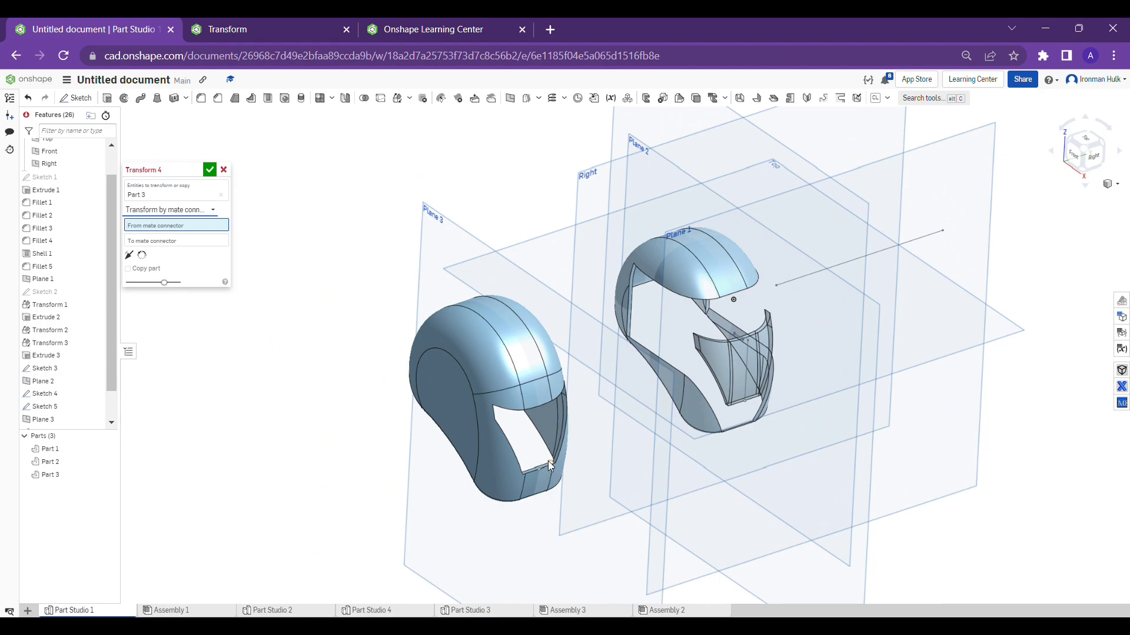
pyautogui.scroll(5, 548, 461)
pyautogui.scroll(-5, 555, 463)
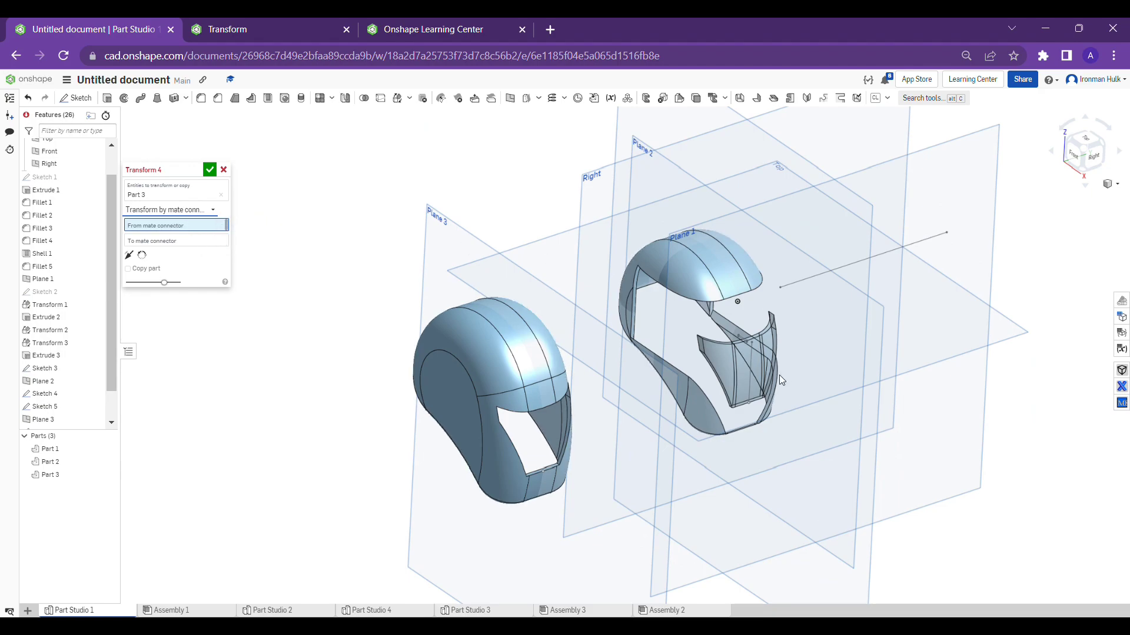
pyautogui.scroll(10, 762, 391)
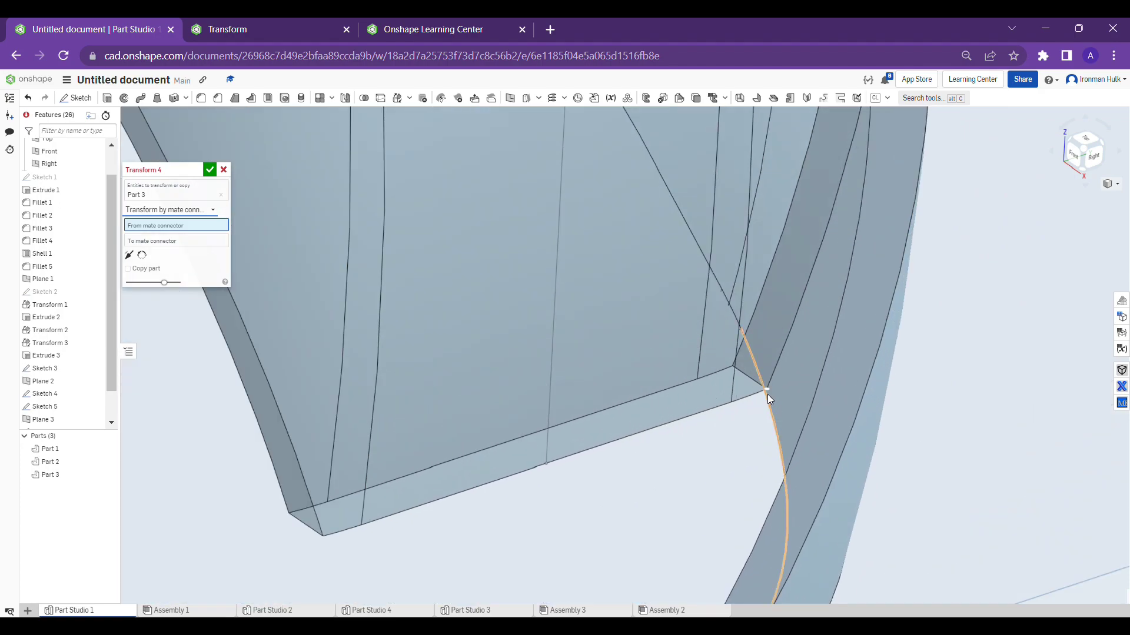
pyautogui.moveTo(767, 394); pyautogui.dragTo(744, 342, button='right')
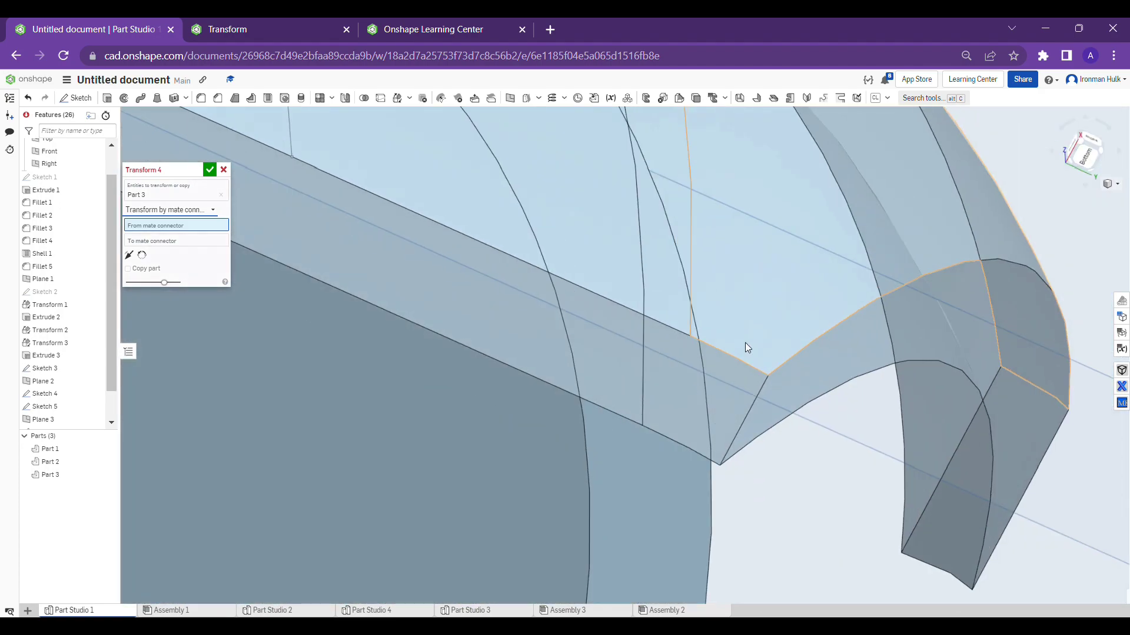
pyautogui.click(756, 382)
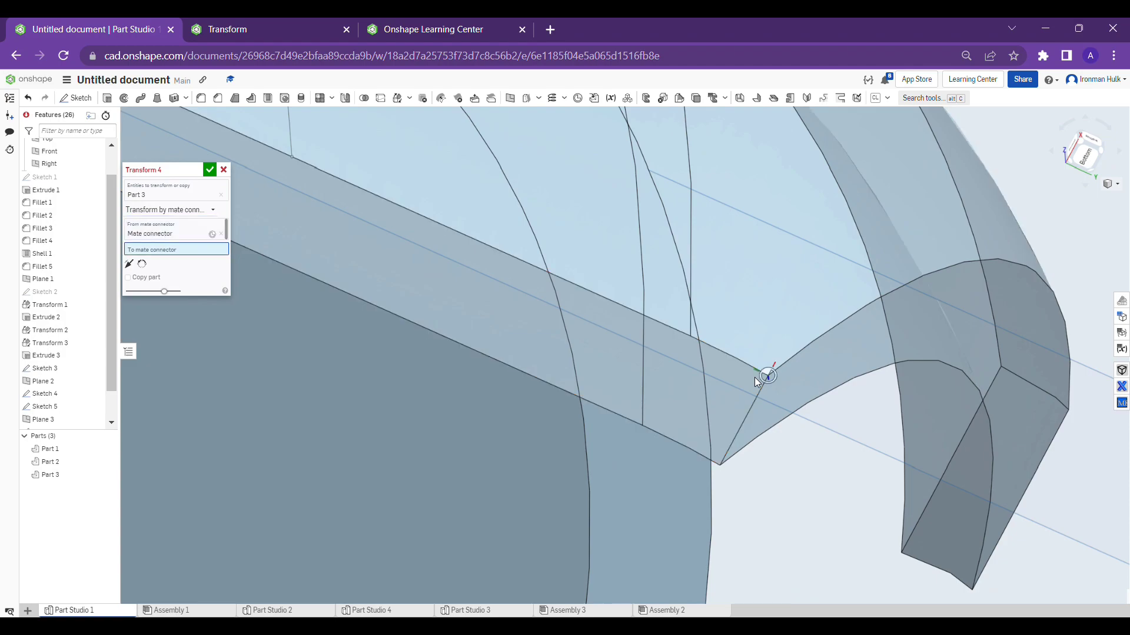
# - Set the to mate connector at the left helmet's lower opening corner, previewing Part 3 there
pyautogui.hotkey('shift', '7')
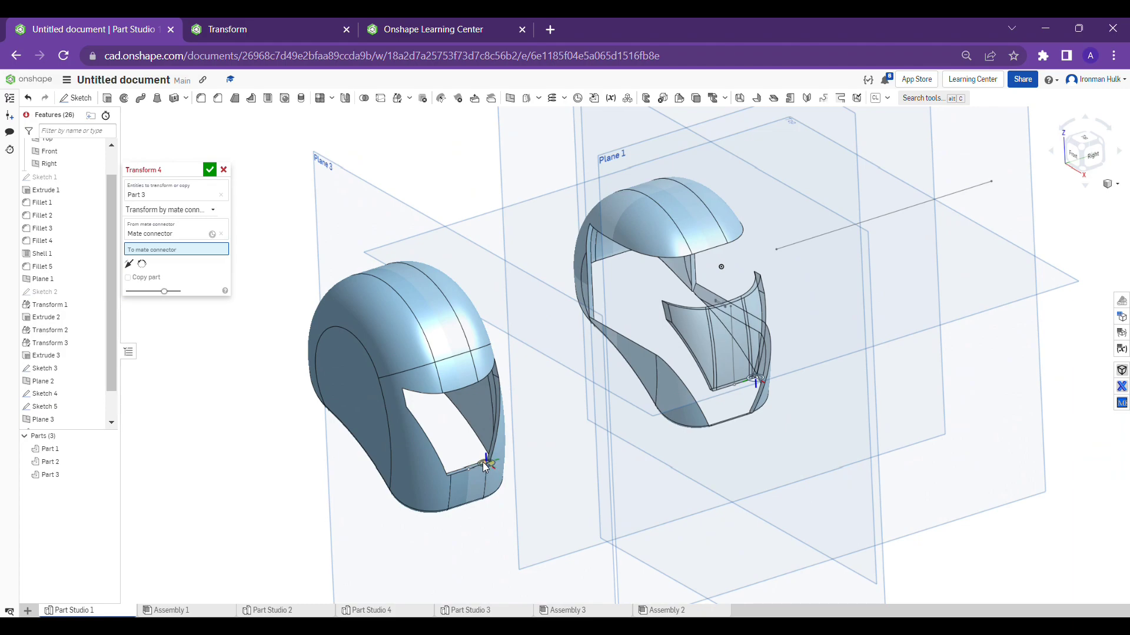
pyautogui.scroll(5, 483, 463)
pyautogui.scroll(-5, 605, 460)
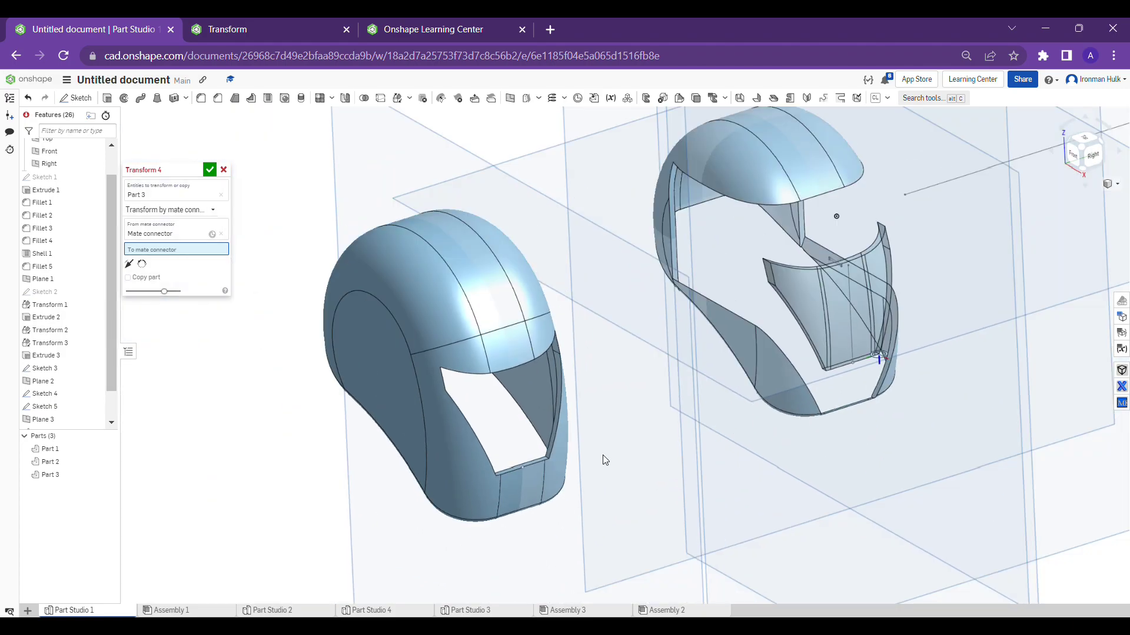
pyautogui.scroll(6, 537, 460)
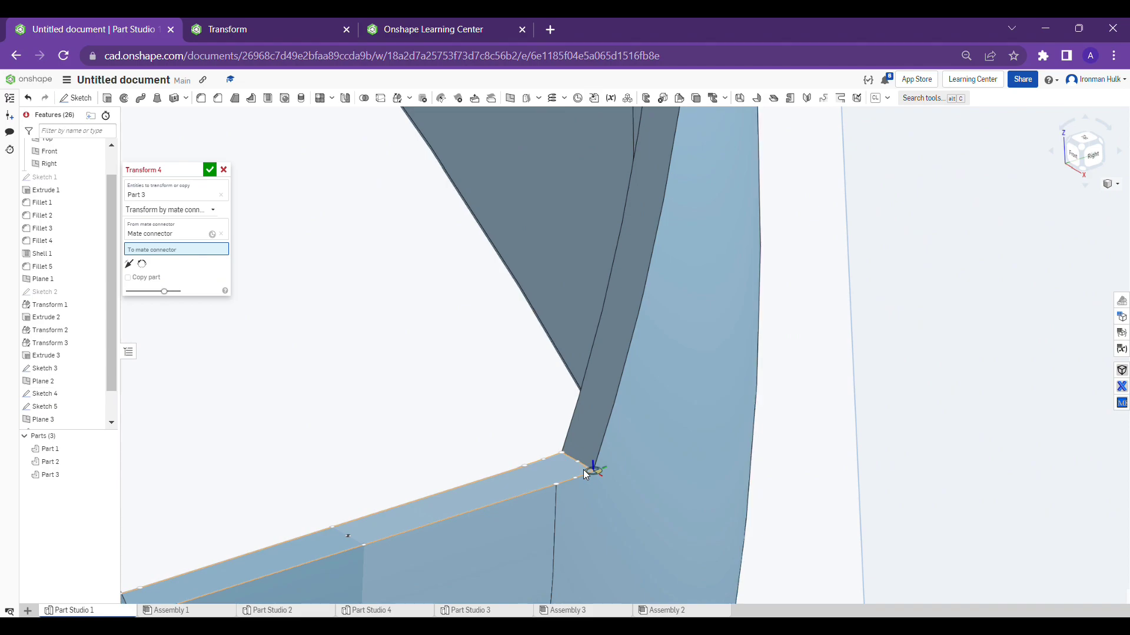
pyautogui.click(584, 471)
pyautogui.scroll(-5, 585, 471)
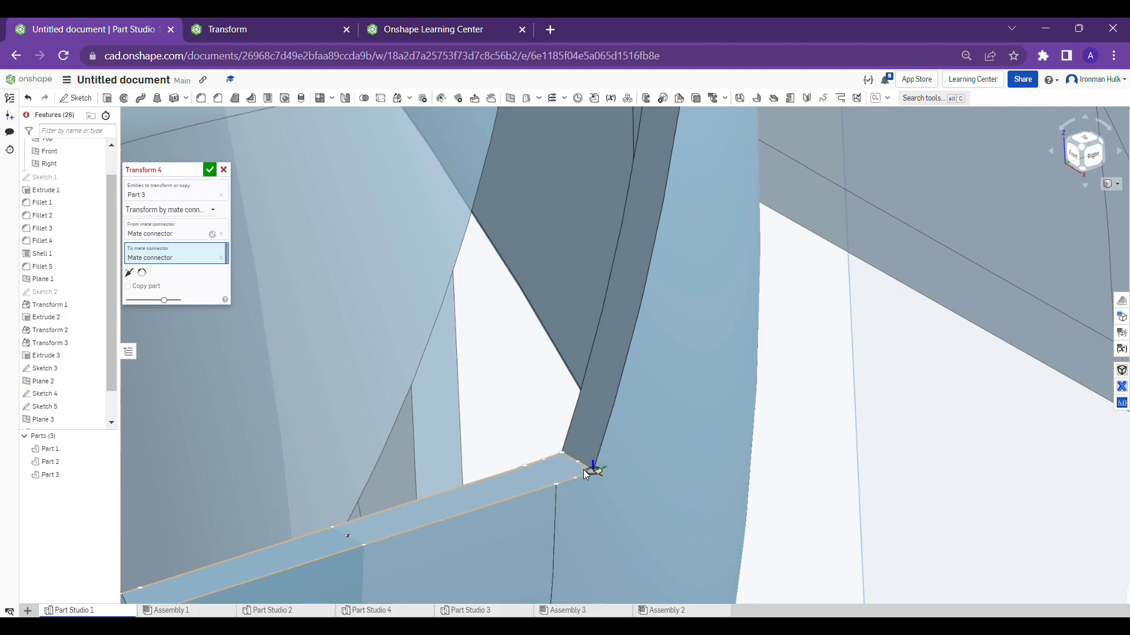
pyautogui.scroll(-6, 585, 473)
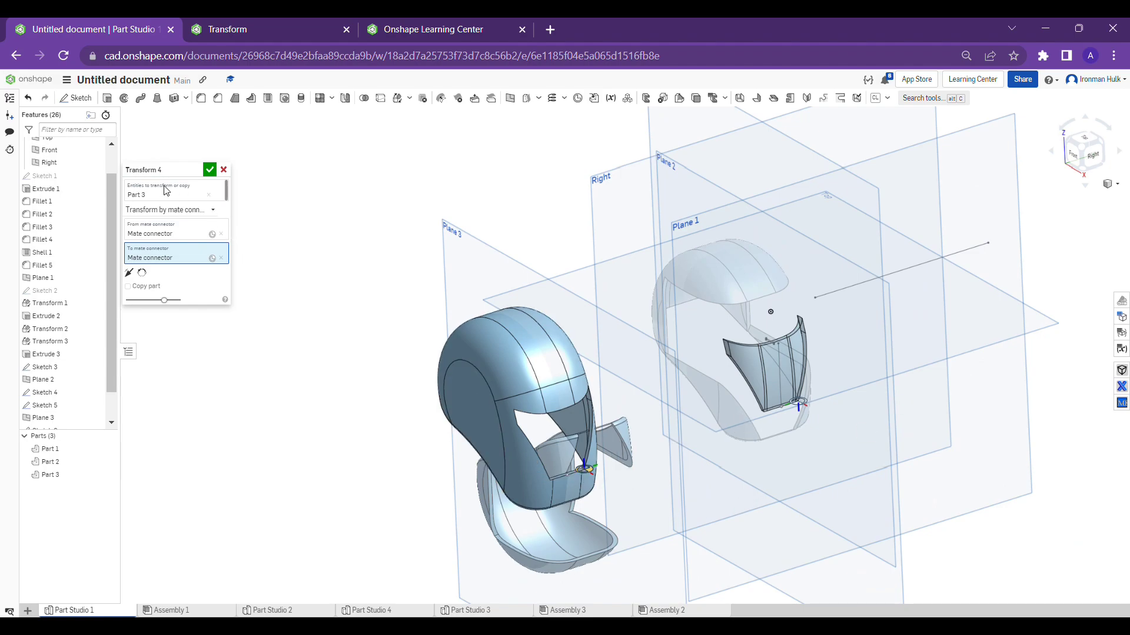
# - Replace Part 3 with the right helmet's visor, Part 2, as the entity to transform
pyautogui.click(208, 195)
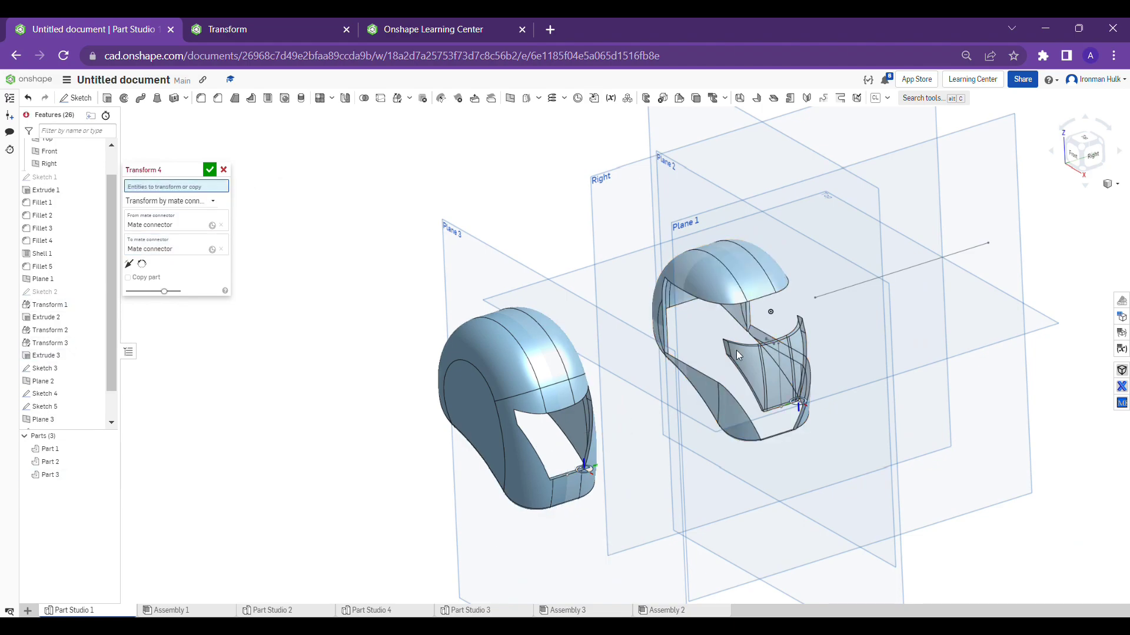
pyautogui.click(755, 371)
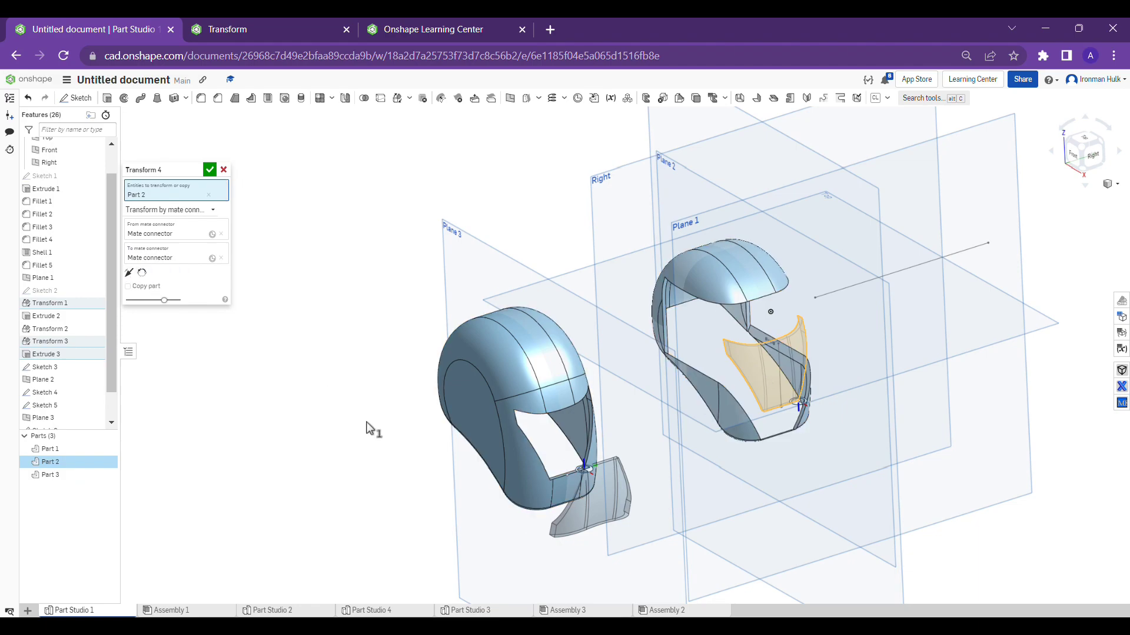
pyautogui.scroll(4, 603, 478)
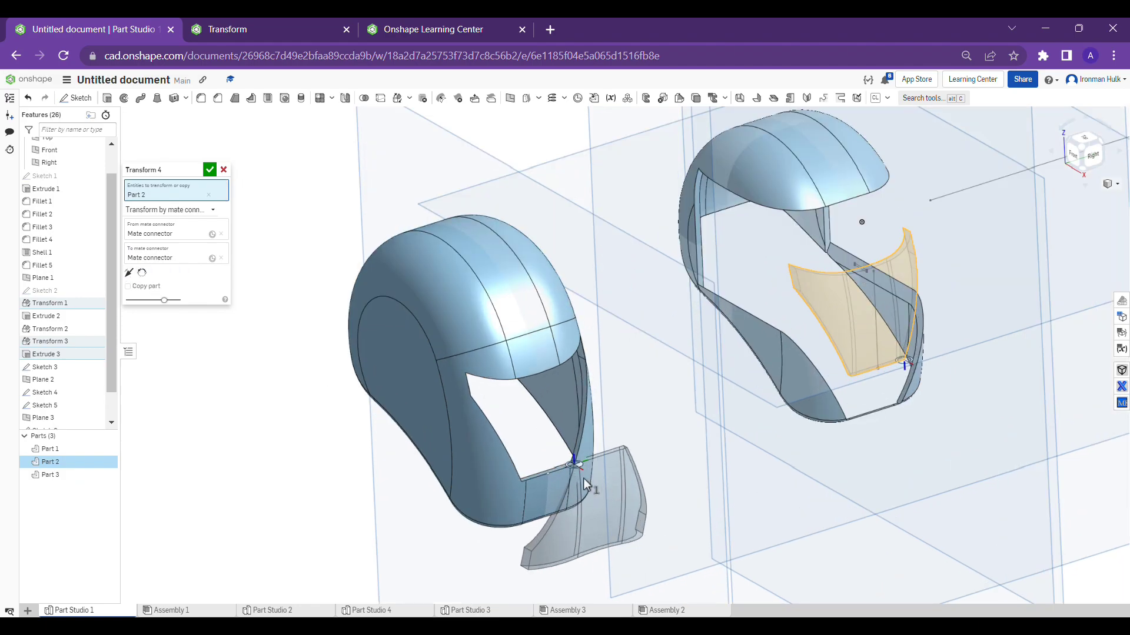
pyautogui.scroll(-2, 635, 514)
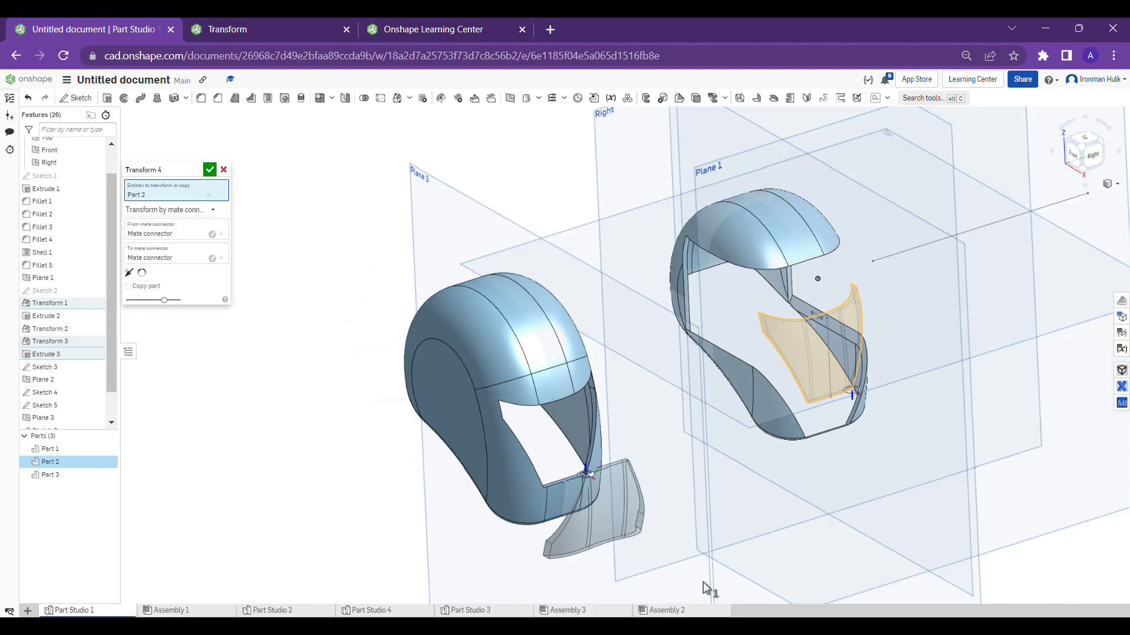
# - Flip the primary axis so the visor faces into the left helmet's opening
pyautogui.click(128, 273)
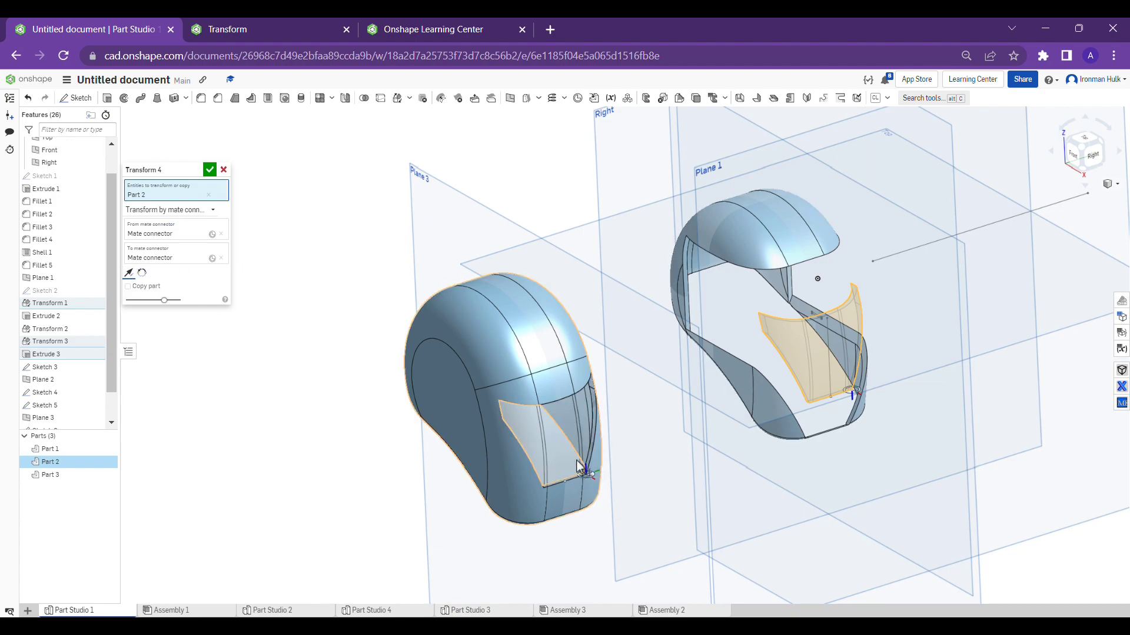
pyautogui.scroll(5, 542, 442)
pyautogui.scroll(-3, 545, 436)
pyautogui.moveTo(558, 422); pyautogui.dragTo(563, 404, button='right')
# - Reorient the secondary axis four times until the visor sits flush in the left helmet's opening
pyautogui.click(143, 274)
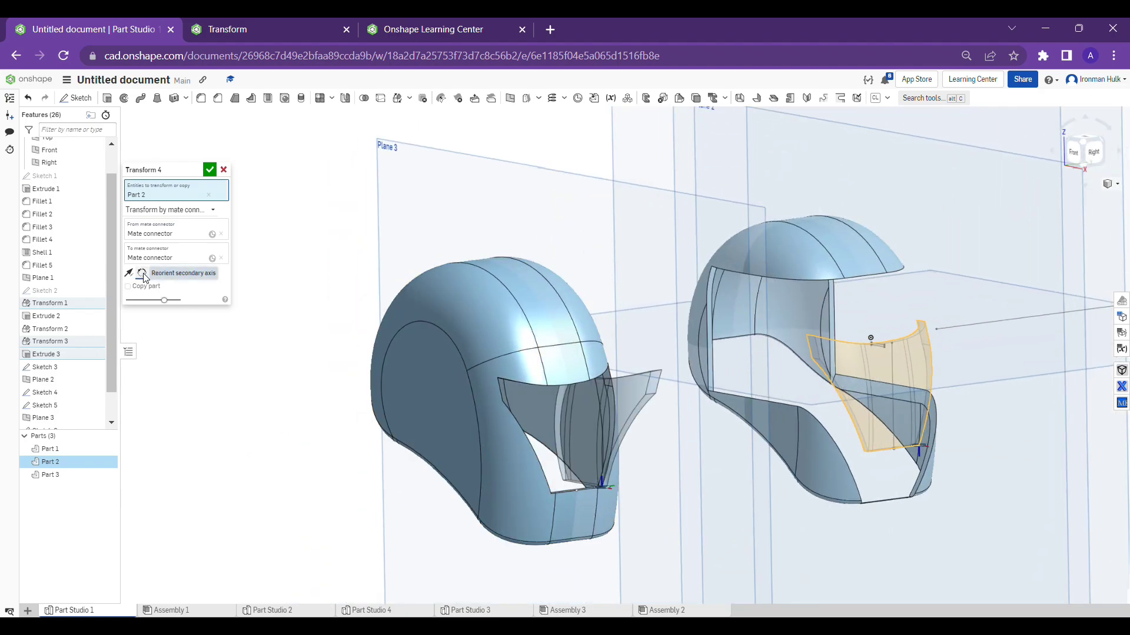
pyautogui.click(143, 274)
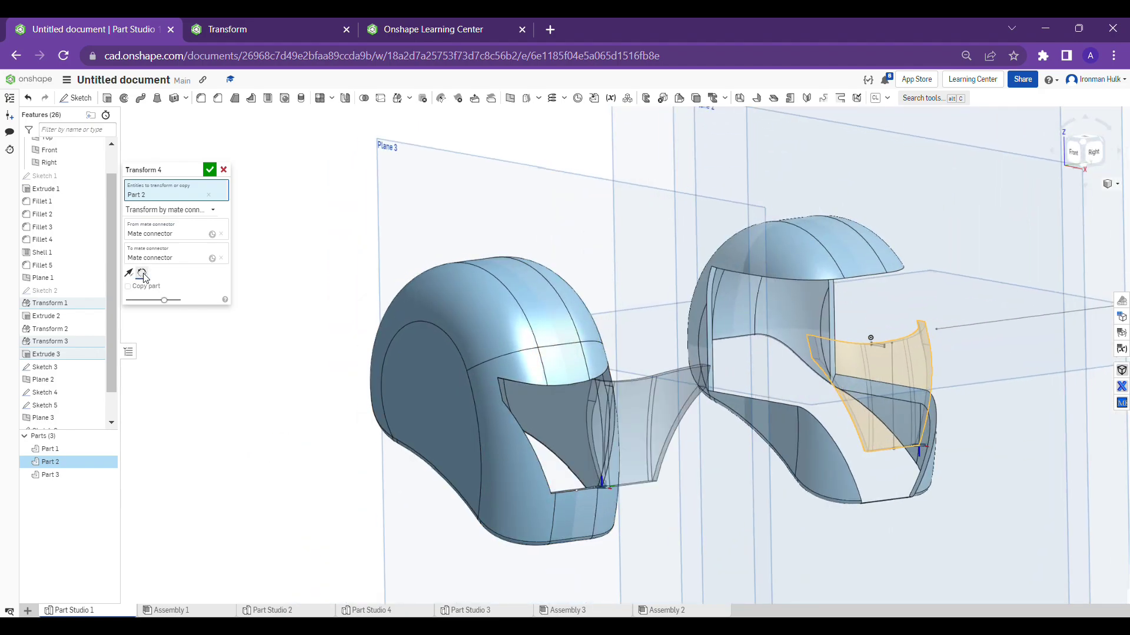
pyautogui.click(143, 274)
pyautogui.click(143, 275)
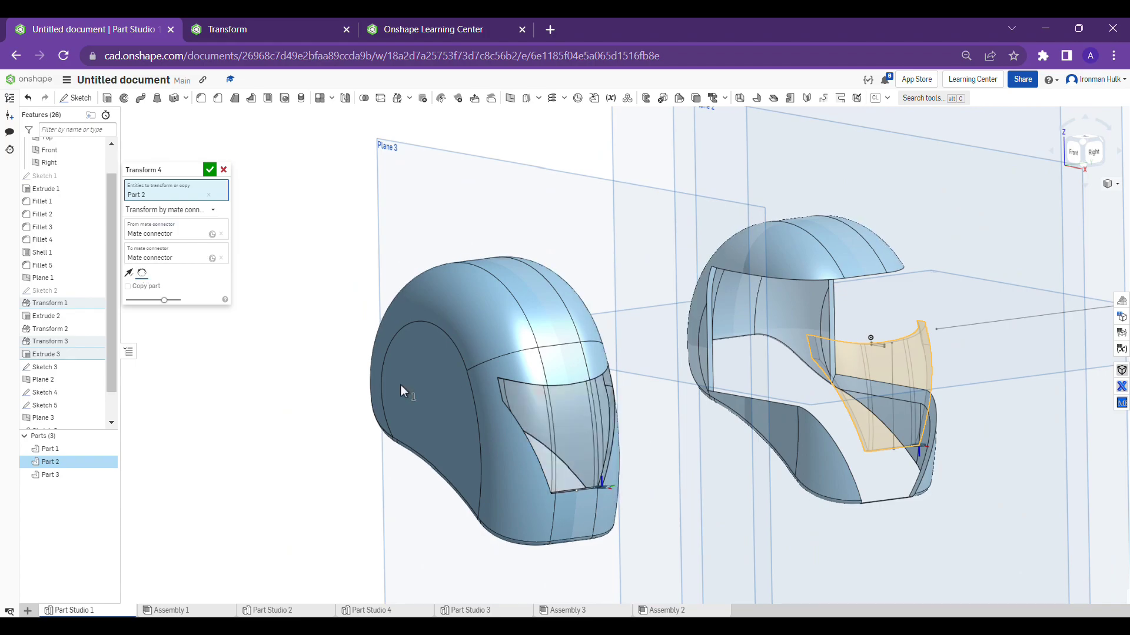
pyautogui.moveTo(558, 410); pyautogui.dragTo(475, 363, button='right')
pyautogui.scroll(5, 580, 360)
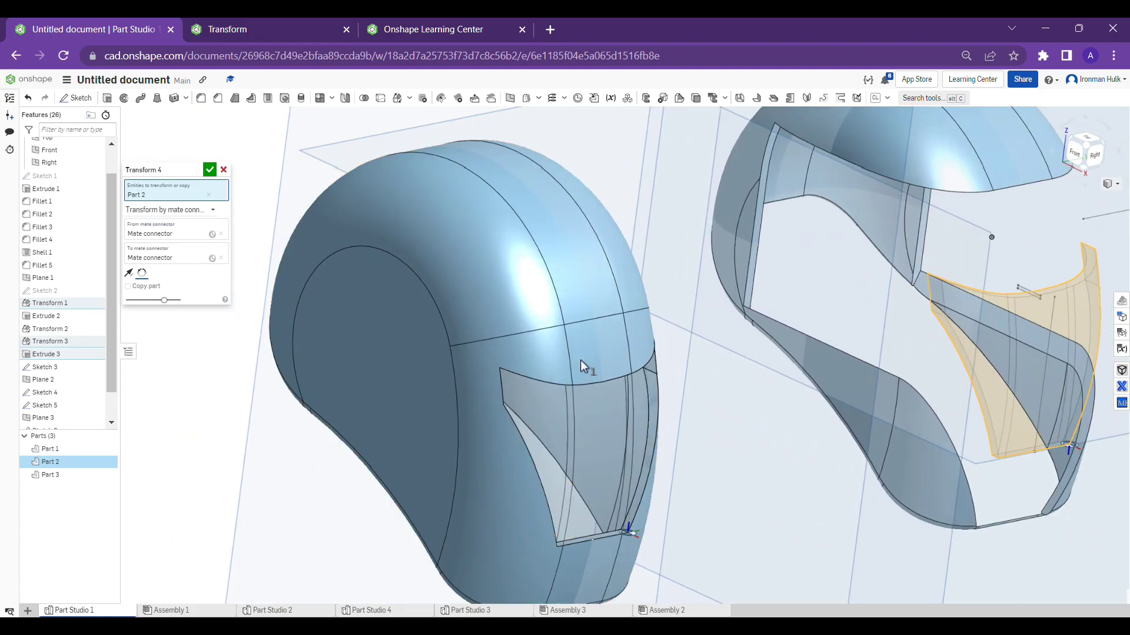
pyautogui.moveTo(580, 360); pyautogui.dragTo(552, 383, button='right')
pyautogui.hotkey('shift', '7')
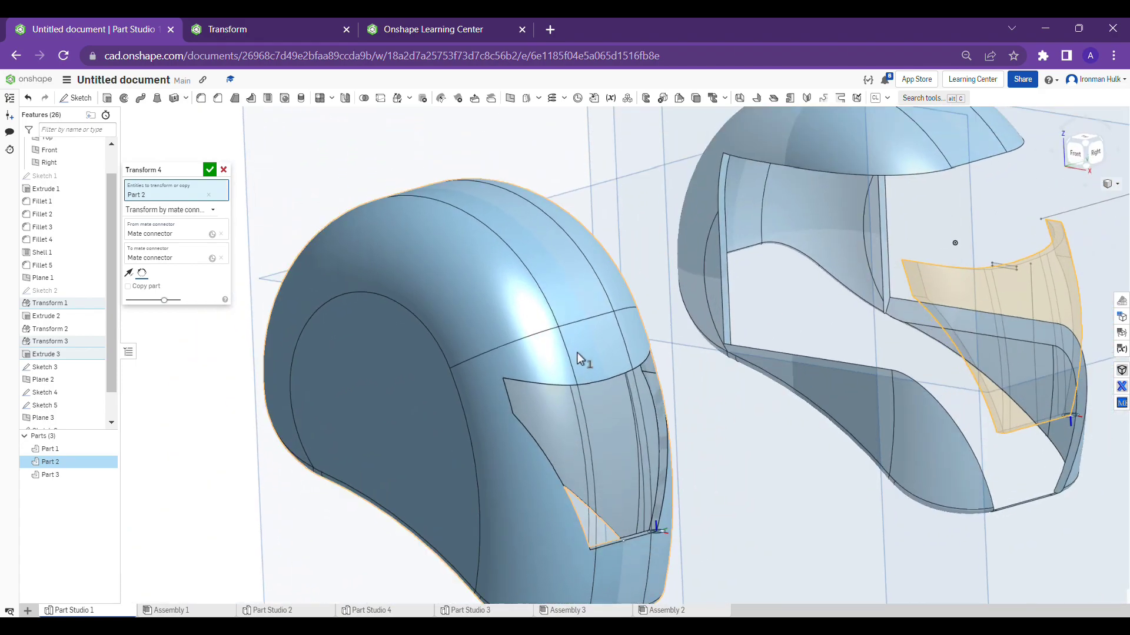
pyautogui.scroll(-2, 581, 352)
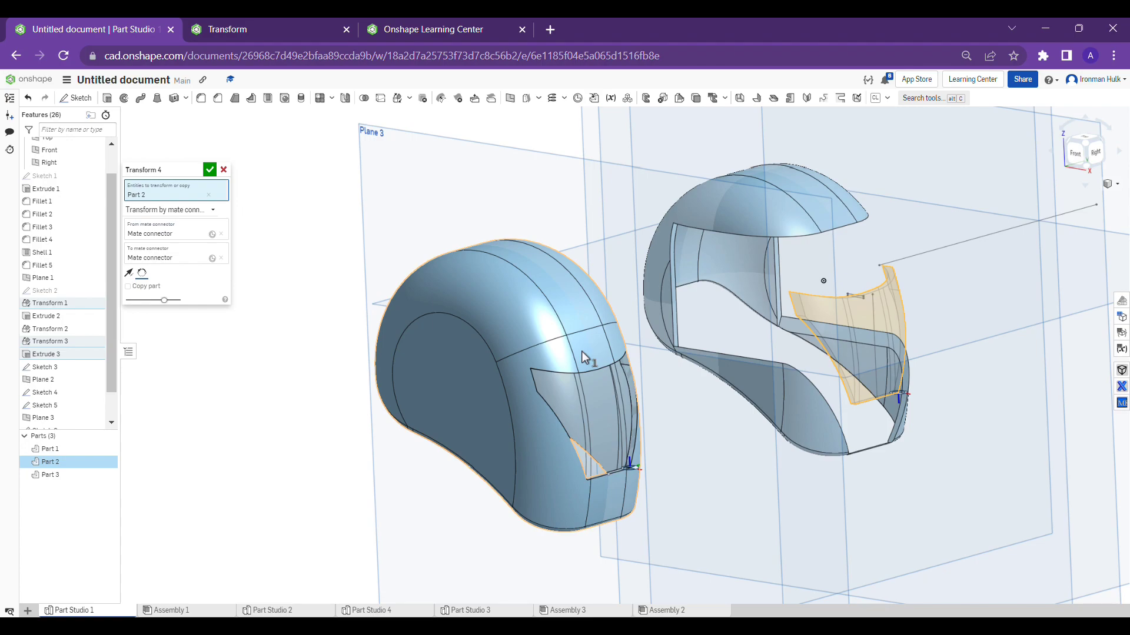
pyautogui.click(206, 213)
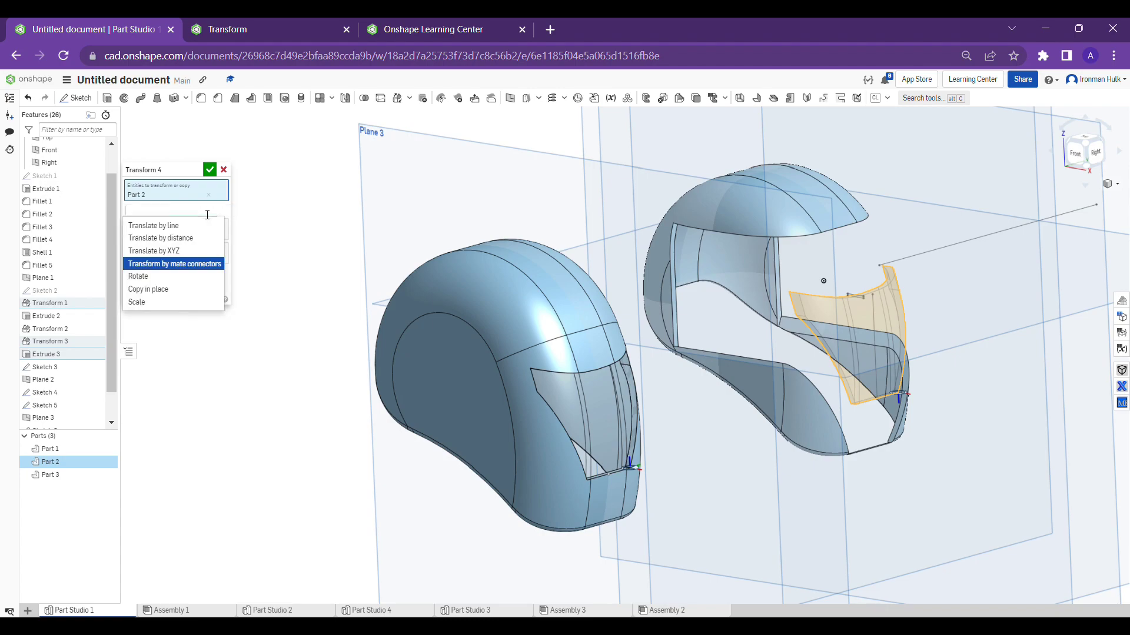
# - Switch Transform 4 to Rotate and replace Part 2 with the helmet shell Part 3
pyautogui.click(167, 279)
pyautogui.scroll(-4, 166, 283)
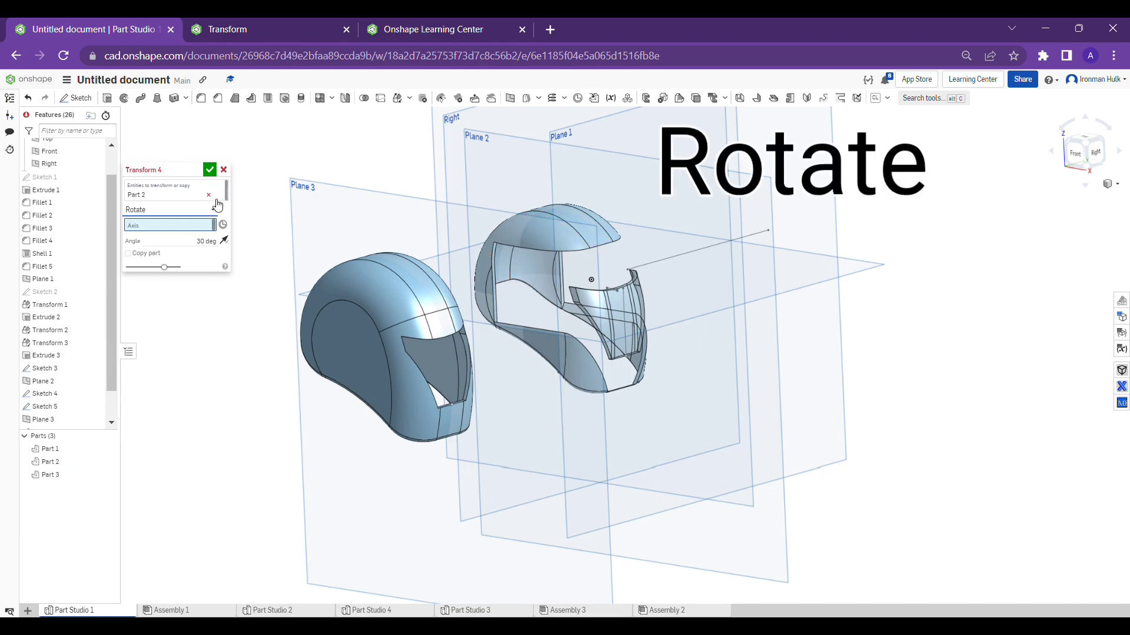
pyautogui.click(209, 195)
pyautogui.click(563, 235)
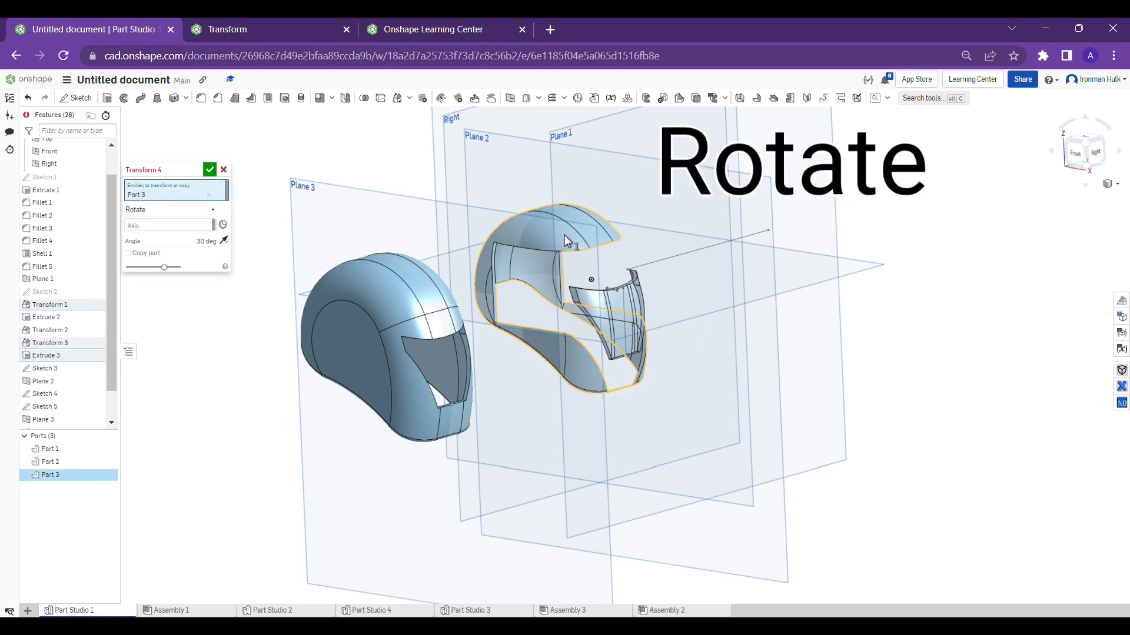
pyautogui.scroll(2, 564, 235)
pyautogui.scroll(-4, 564, 234)
pyautogui.scroll(1, 564, 235)
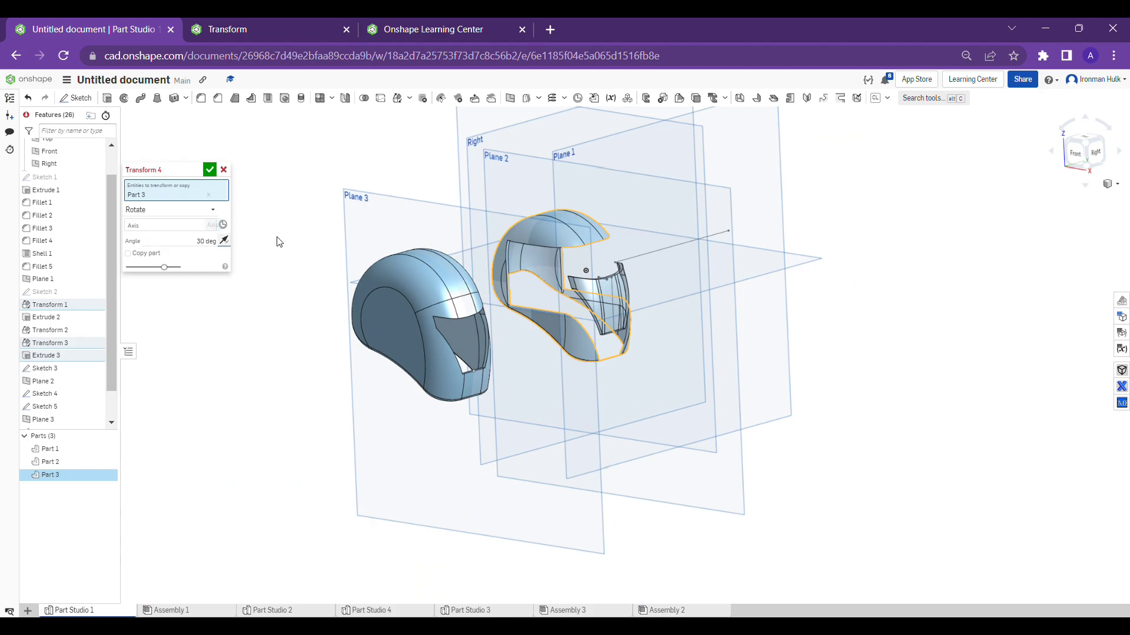
pyautogui.scroll(3, 659, 243)
pyautogui.moveTo(669, 253); pyautogui.dragTo(486, 236, button='right')
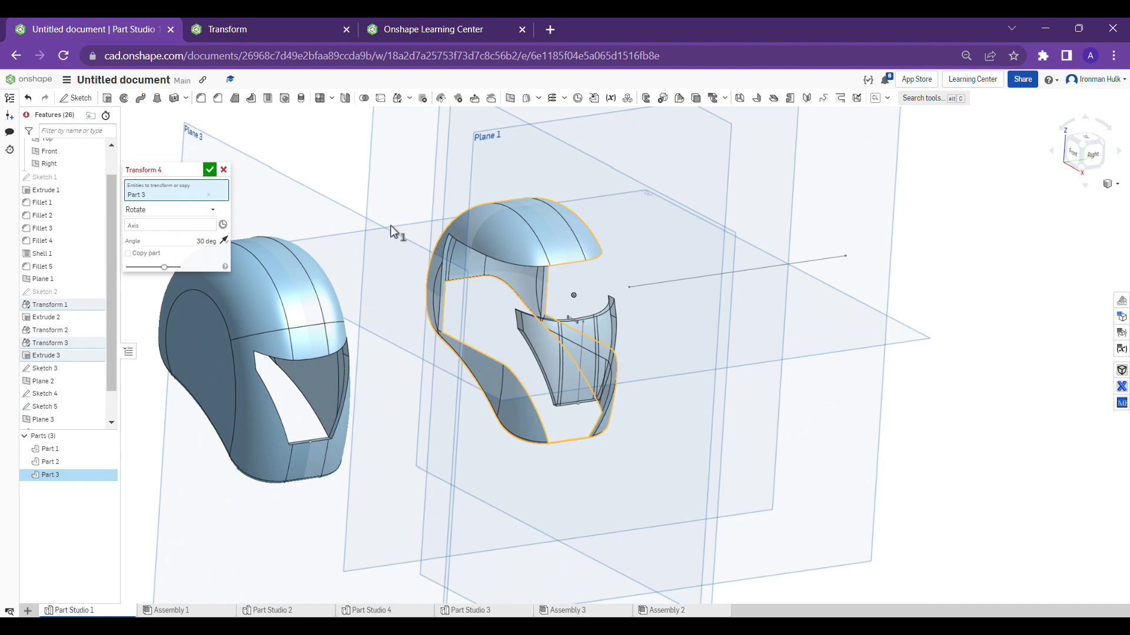
# - Activate the Axis field to choose Part 3's rotation axis
pyautogui.click(171, 226)
pyautogui.scroll(-2, 712, 295)
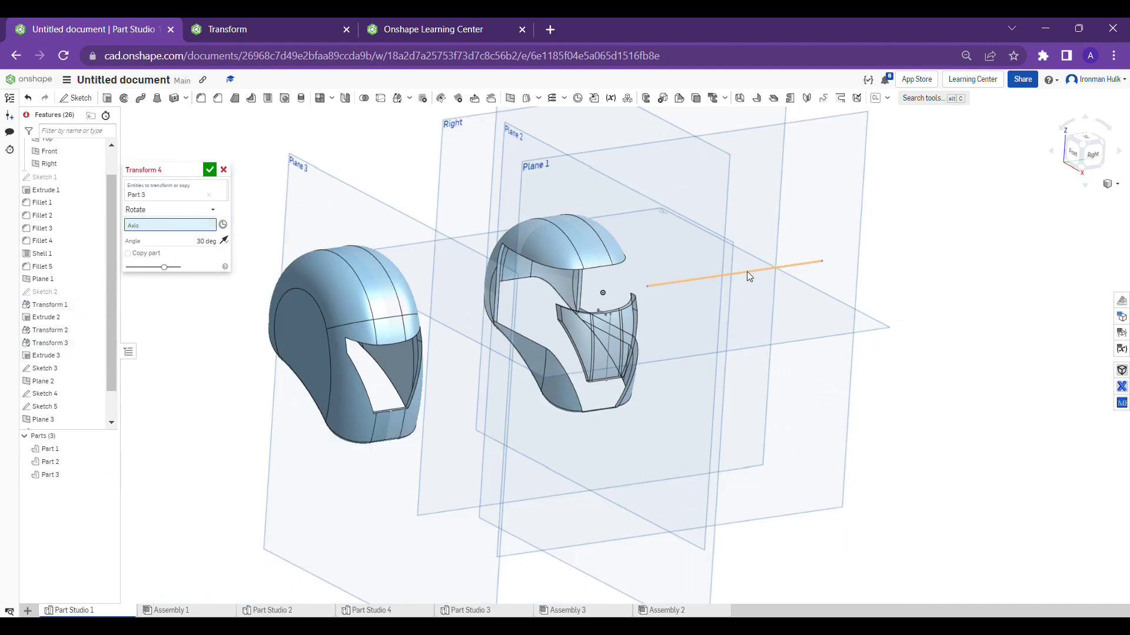
pyautogui.moveTo(743, 270); pyautogui.dragTo(731, 331, button='middle')
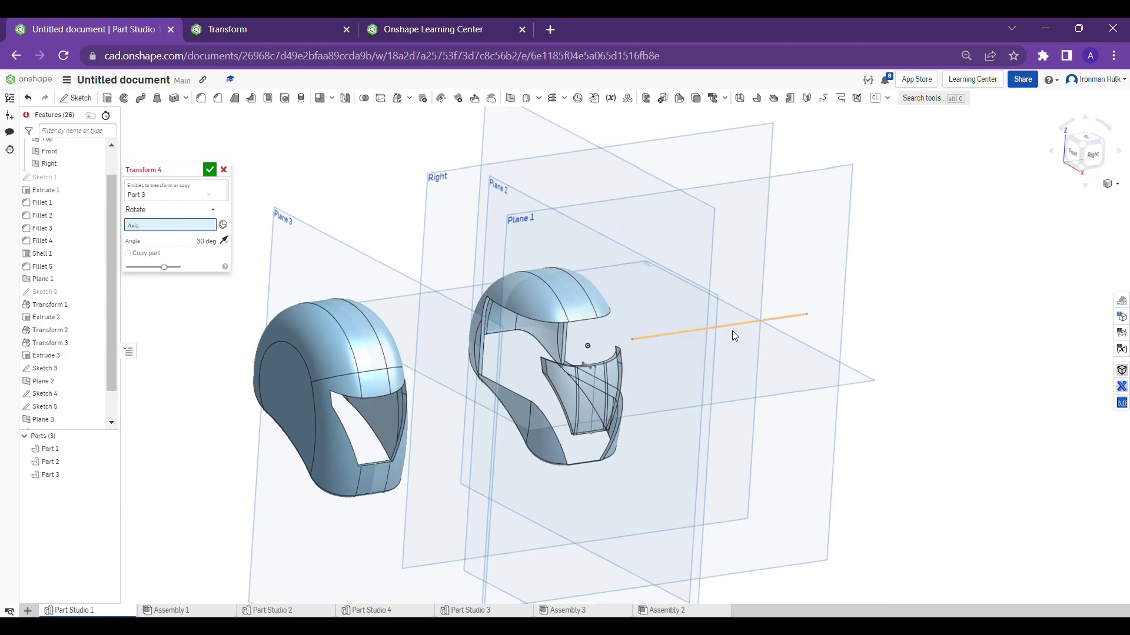
pyautogui.moveTo(744, 311)
pyautogui.mouseDown(button='right')
pyautogui.moveTo(735, 307)
pyautogui.moveTo(752, 312)
pyautogui.mouseUp(button='right')
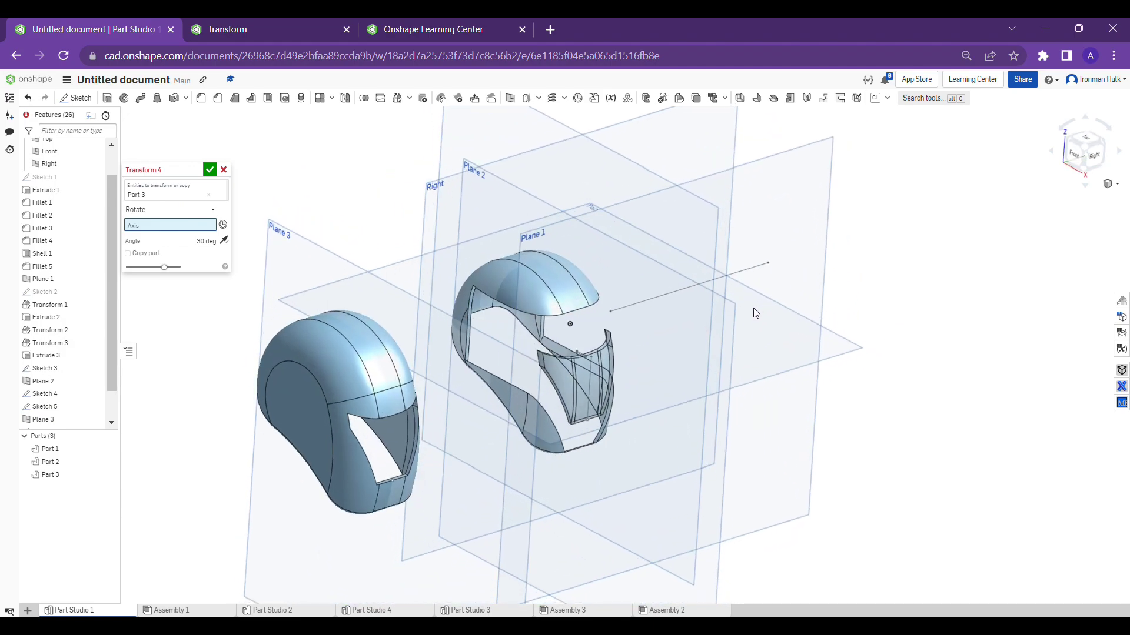
# - Rotate Part 3 by 180 deg about the edge of Sketch 6
pyautogui.click(749, 277)
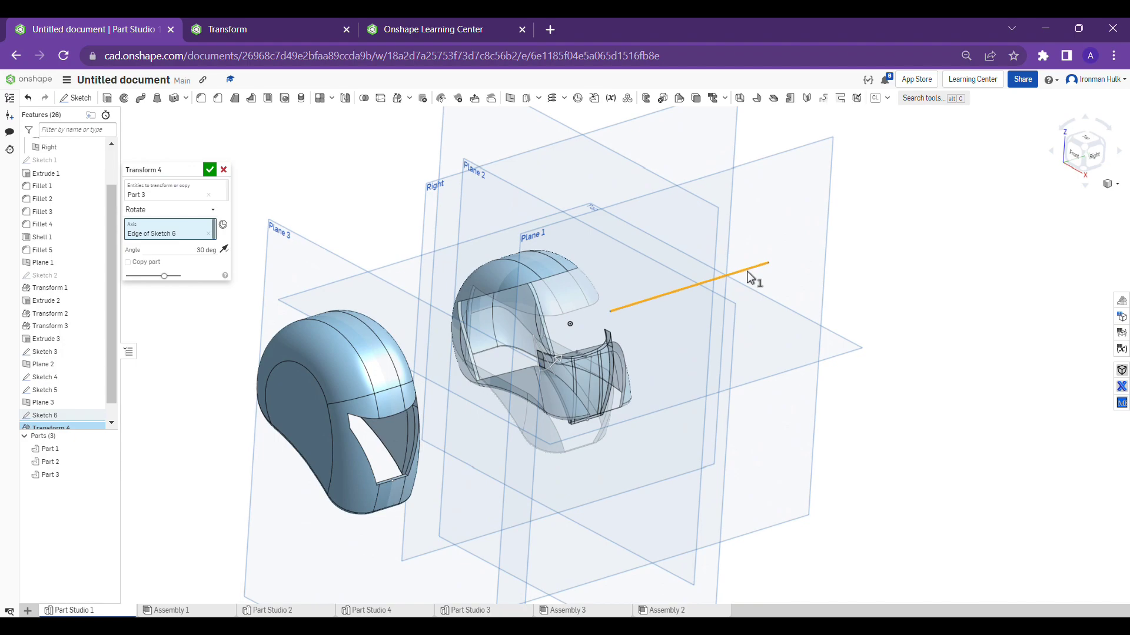
pyautogui.moveTo(511, 301)
pyautogui.mouseDown(button='right')
pyautogui.moveTo(529, 314)
pyautogui.moveTo(542, 338)
pyautogui.moveTo(533, 340)
pyautogui.mouseUp(button='right')
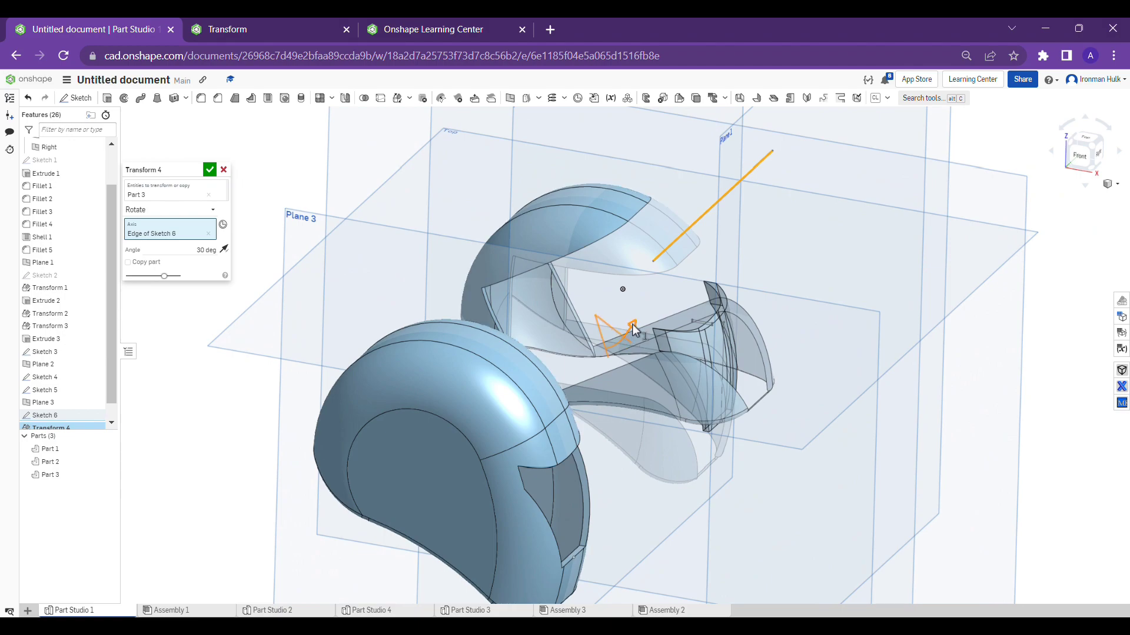
pyautogui.moveTo(631, 337)
pyautogui.mouseDown()
pyautogui.moveTo(641, 303)
pyautogui.moveTo(602, 295)
pyautogui.moveTo(605, 281)
pyautogui.mouseUp()
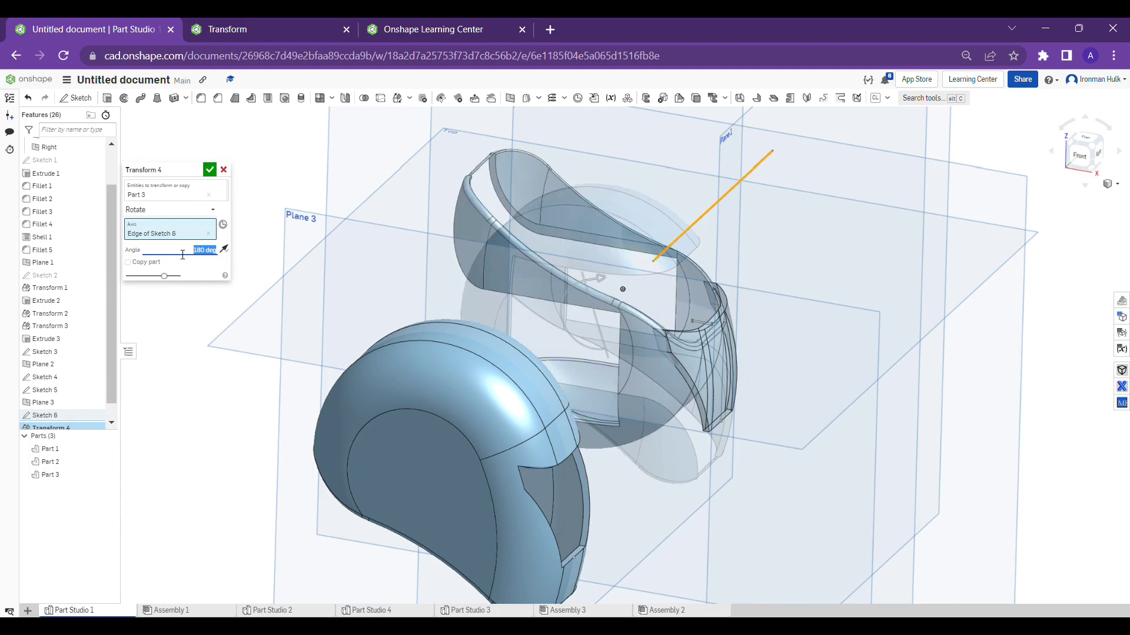
pyautogui.moveTo(583, 282); pyautogui.dragTo(628, 296, button='right')
pyautogui.moveTo(450, 342); pyautogui.dragTo(574, 348, button='right')
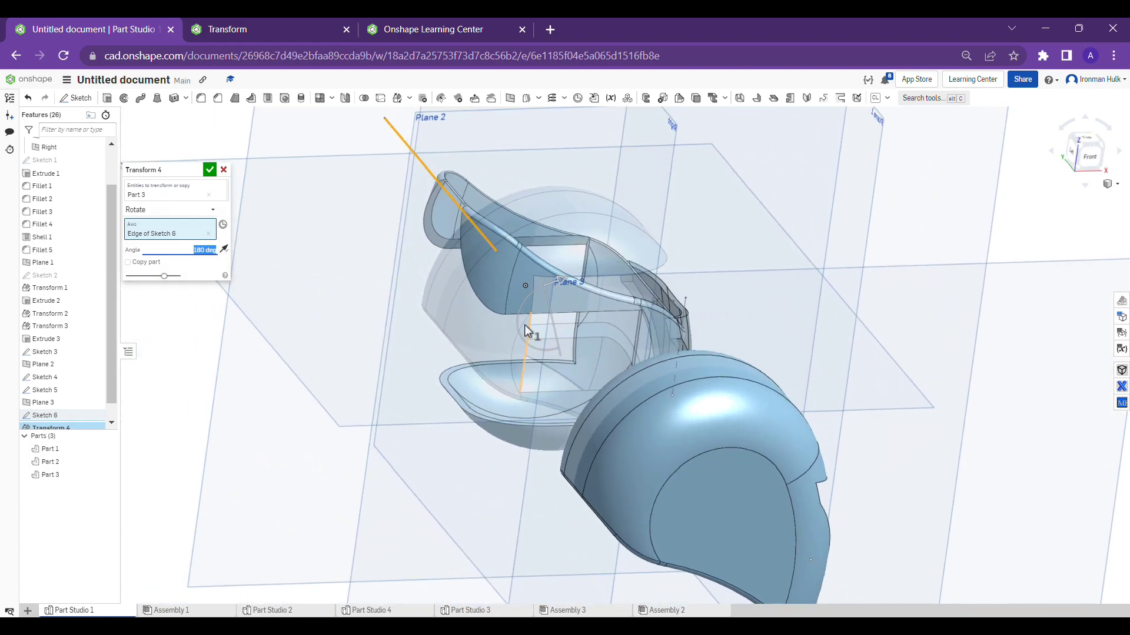
pyautogui.moveTo(438, 281); pyautogui.dragTo(378, 283, button='right')
pyautogui.scroll(2, 386, 302)
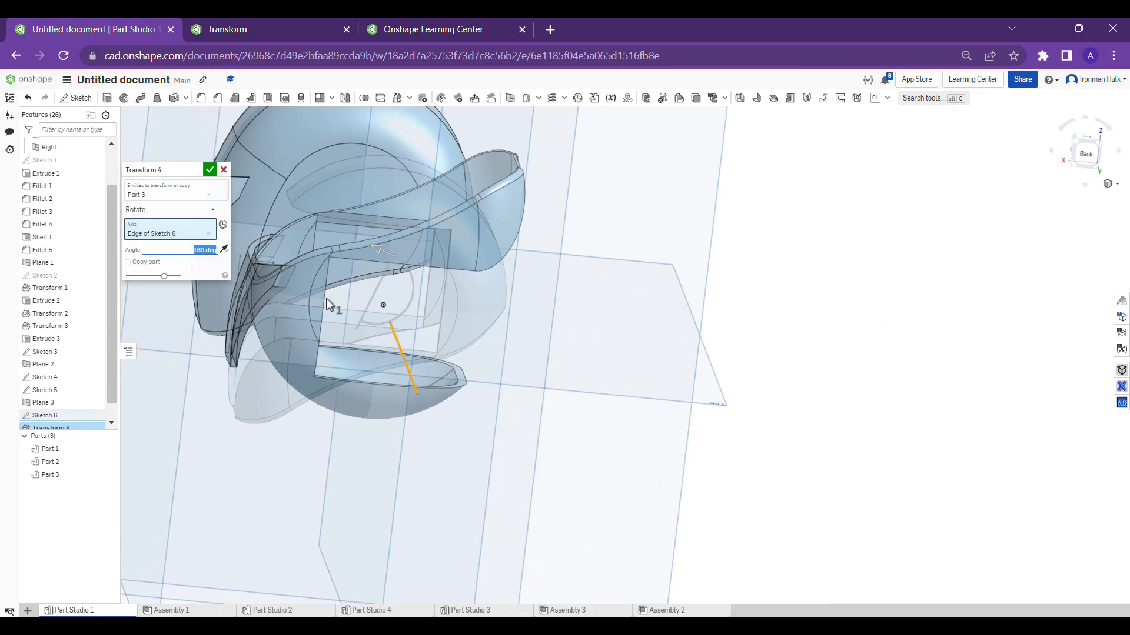
pyautogui.scroll(3, 265, 282)
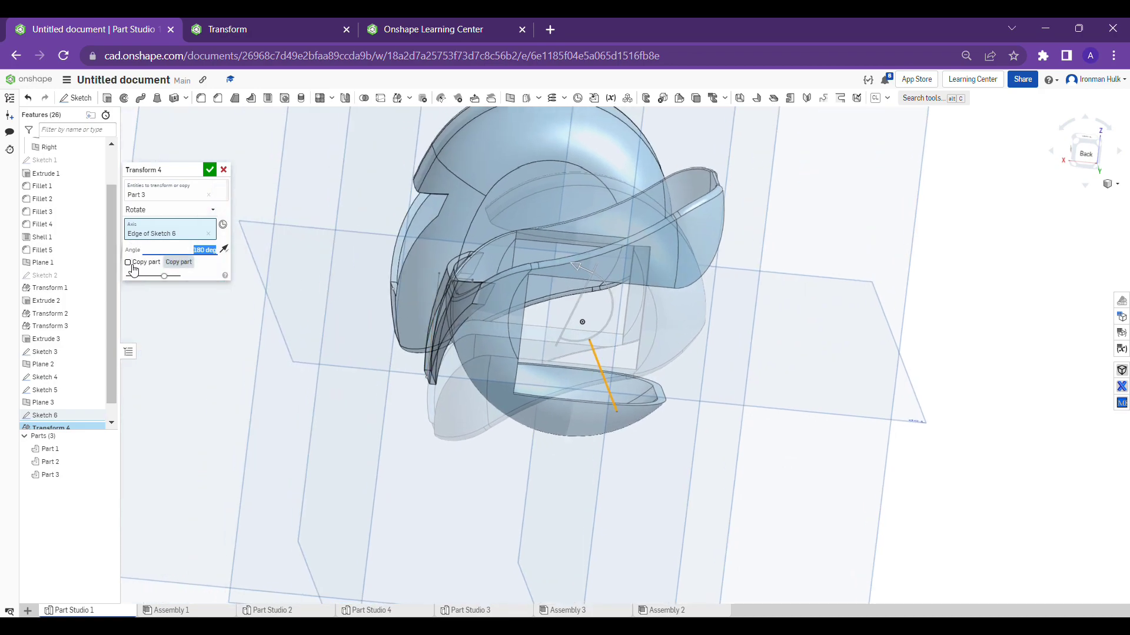
# - Toggle Copy part on and back off so Part 3 itself stays rotated, not a copy
pyautogui.click(128, 263)
pyautogui.click(129, 263)
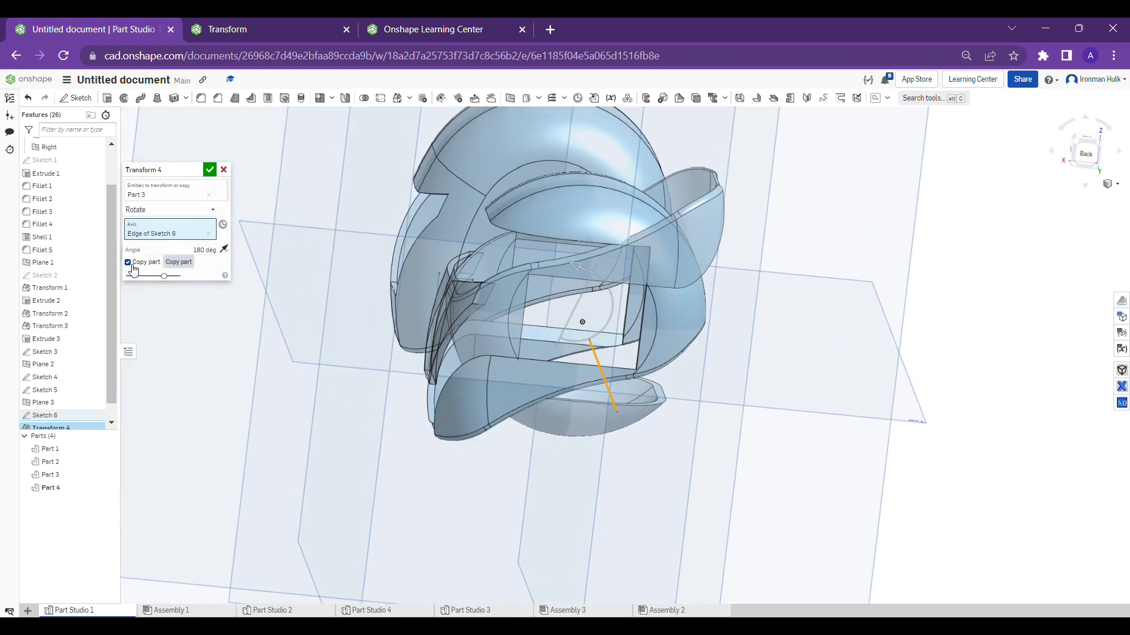
pyautogui.moveTo(499, 312); pyautogui.dragTo(298, 312, button='right')
pyautogui.scroll(3, 530, 315)
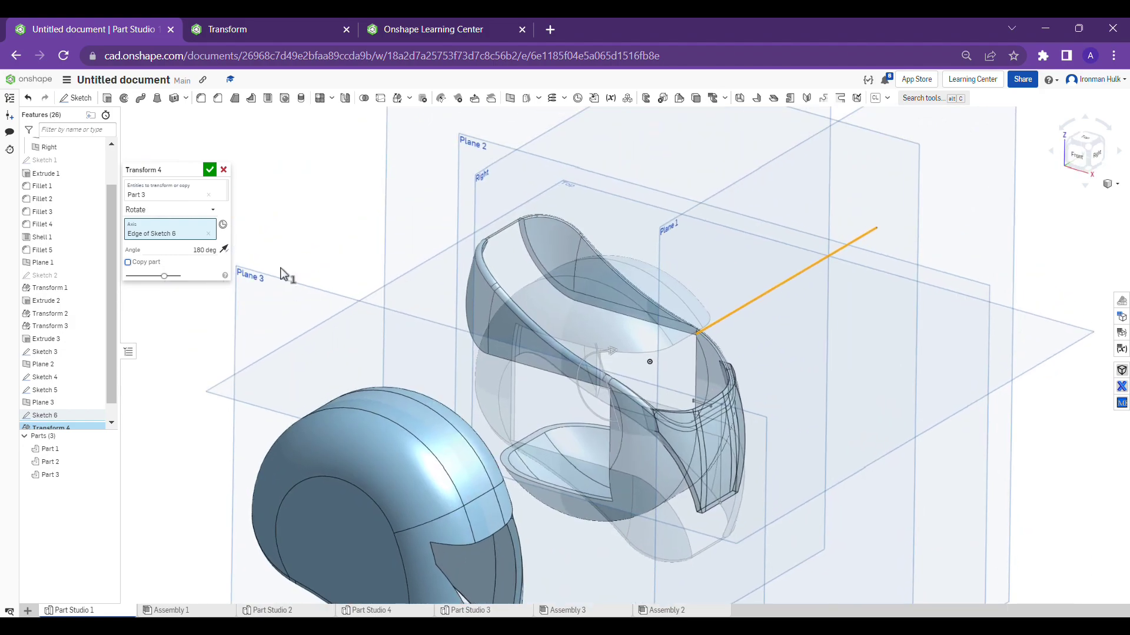
pyautogui.click(176, 210)
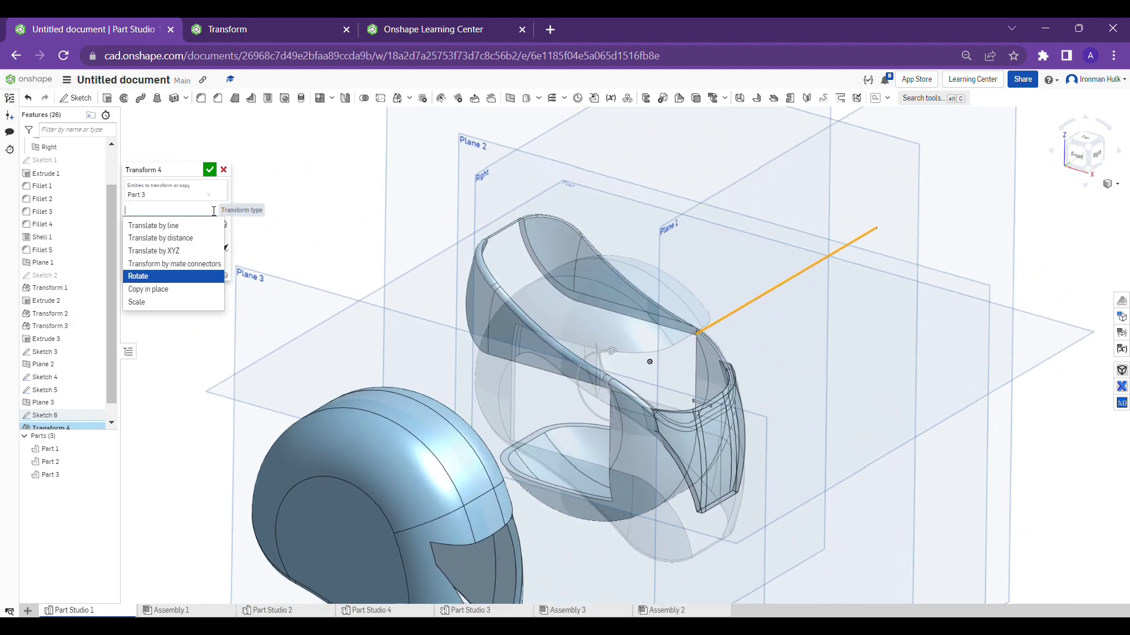
# - Apply Transform 4 as Copy in place on Part 3, creating the duplicate Part 4
pyautogui.click(166, 291)
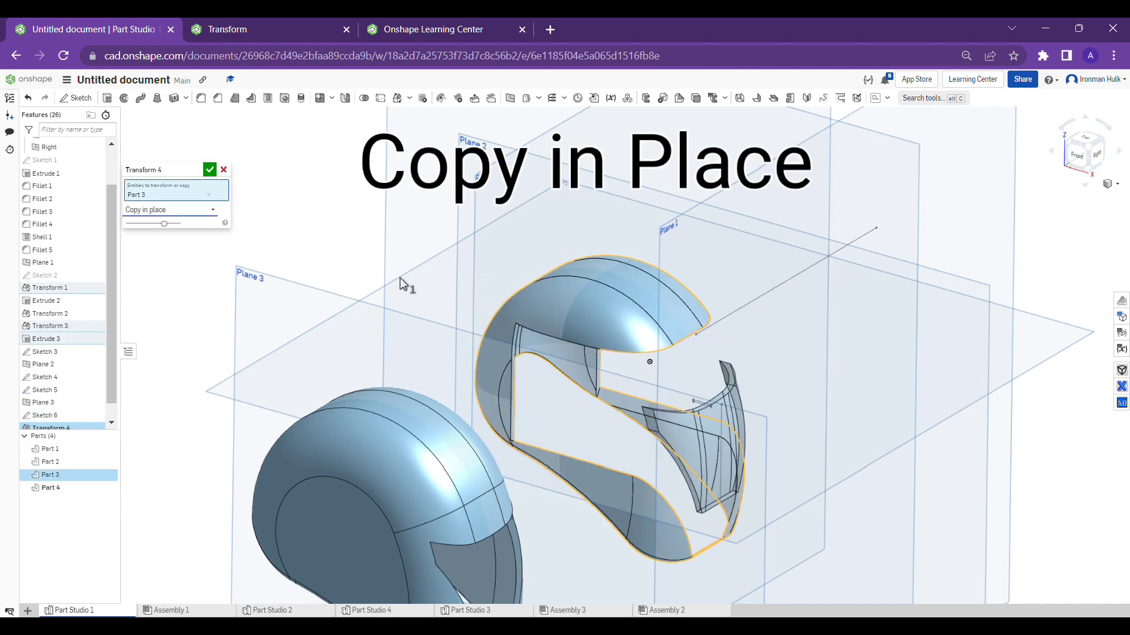
pyautogui.scroll(-2, 295, 244)
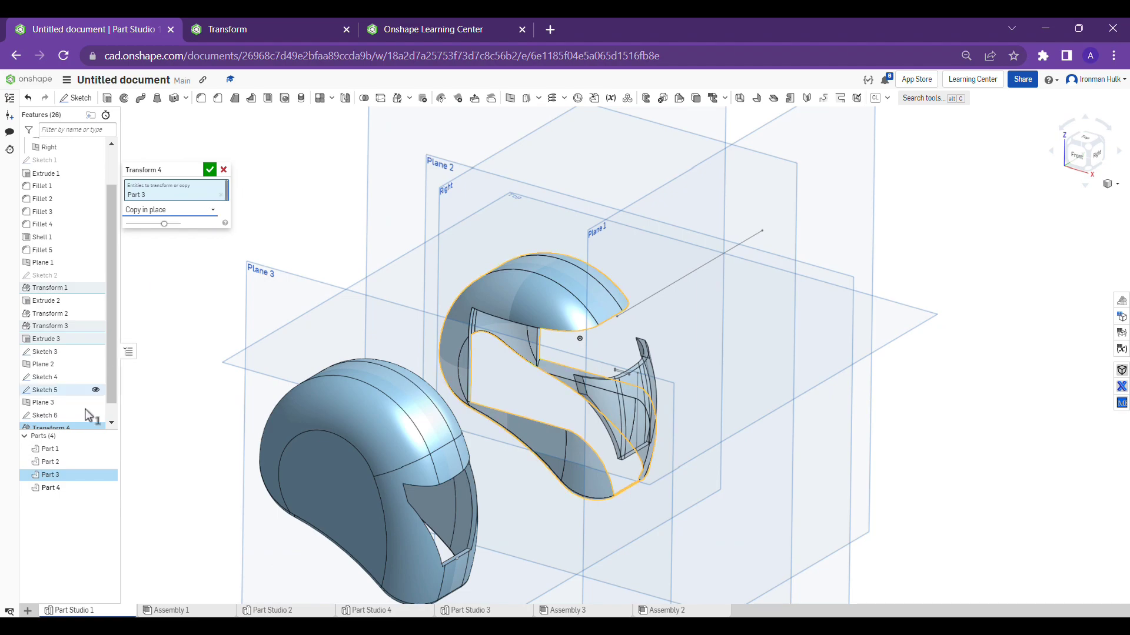
pyautogui.moveTo(48, 475); pyautogui.dragTo(87, 373)
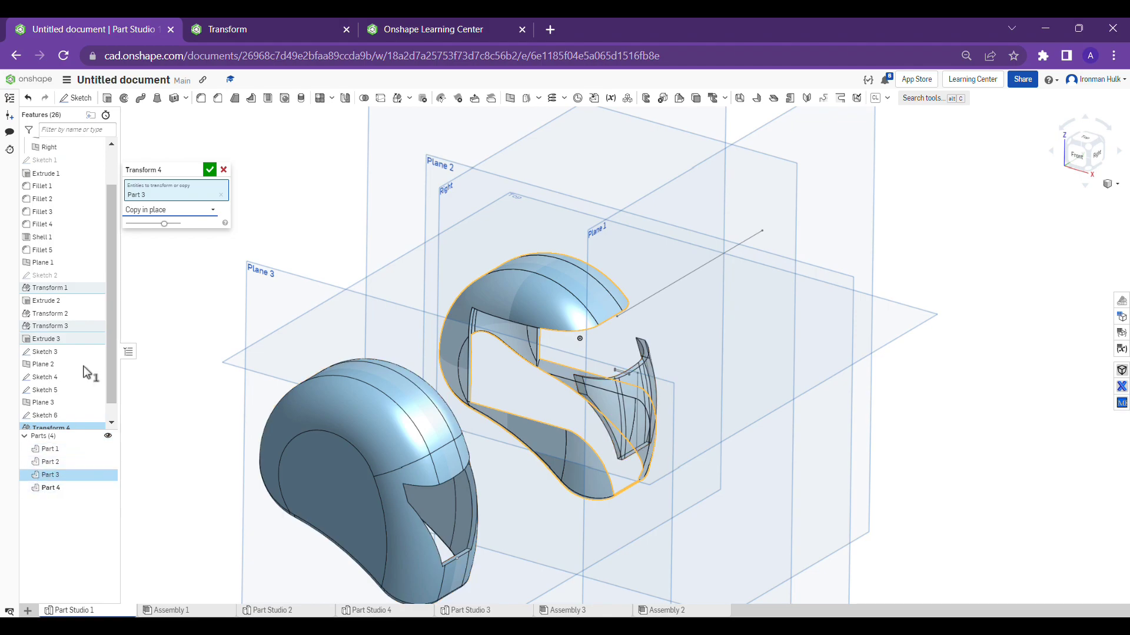
pyautogui.click(220, 195)
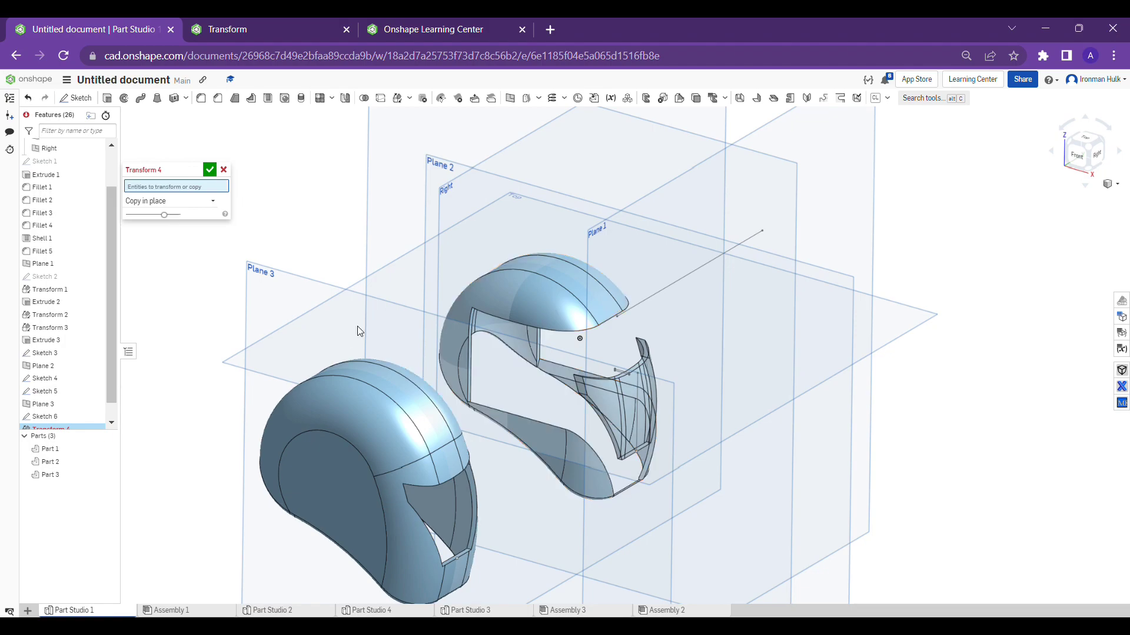
pyautogui.click(510, 291)
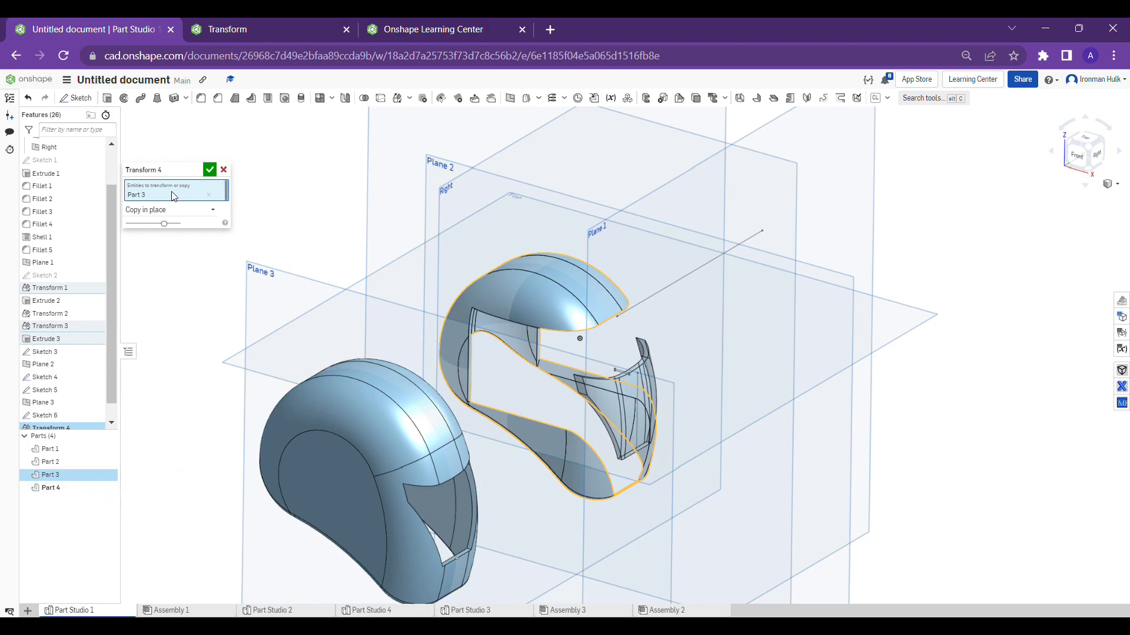
pyautogui.moveTo(447, 338); pyautogui.dragTo(509, 343, button='middle')
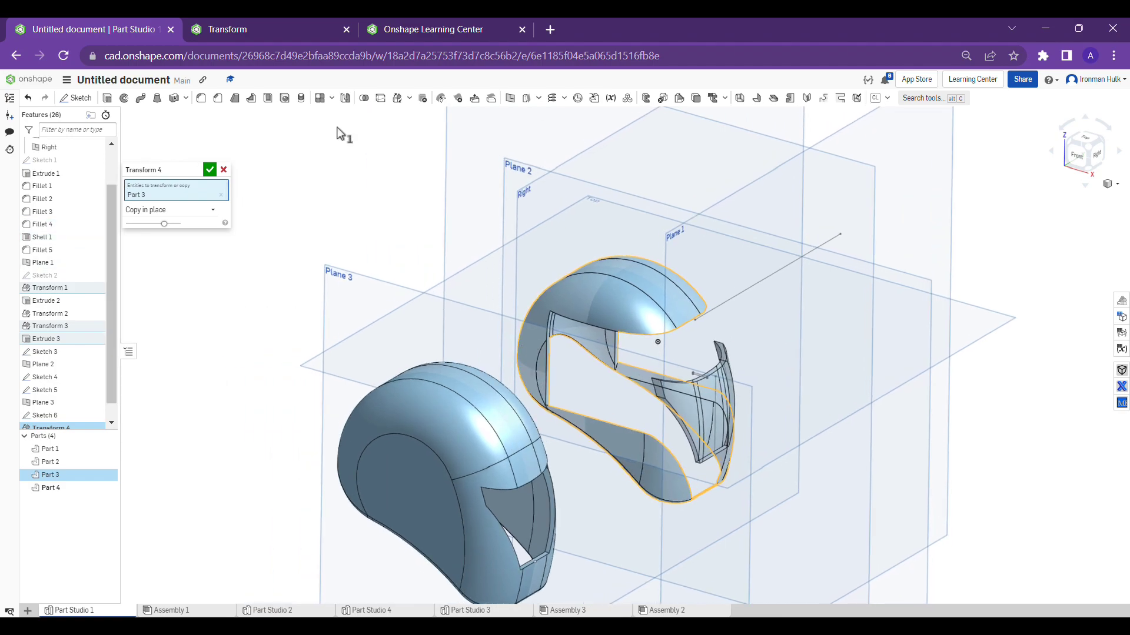
pyautogui.click(211, 171)
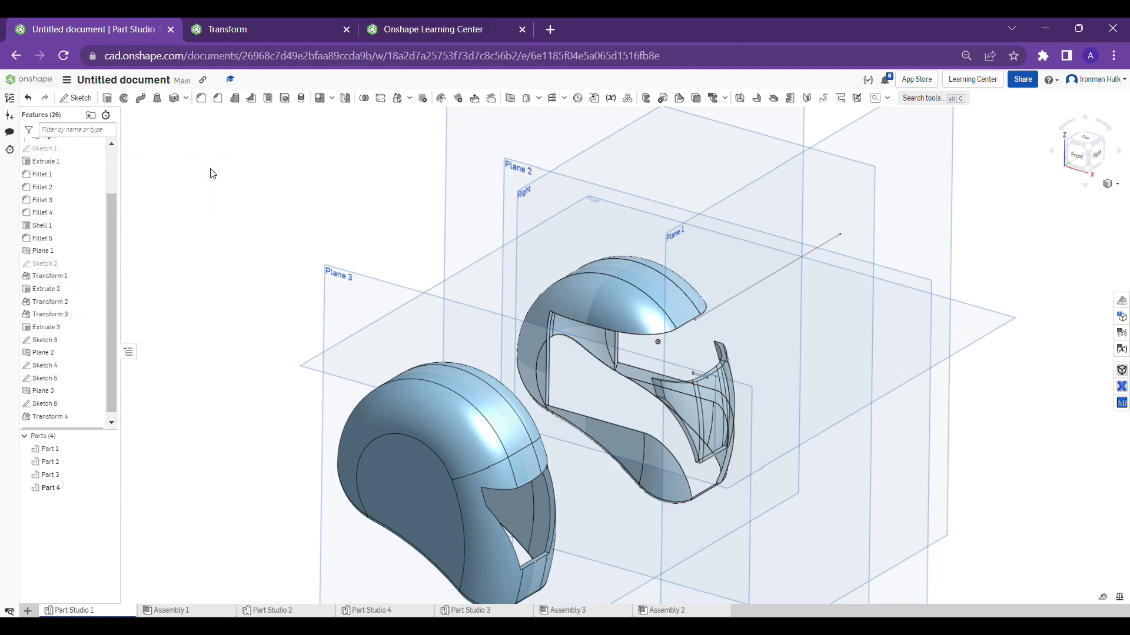
# - Compare Part 3 and its copy Part 4 by toggling their visibility, leaving both hidden
pyautogui.click(109, 476)
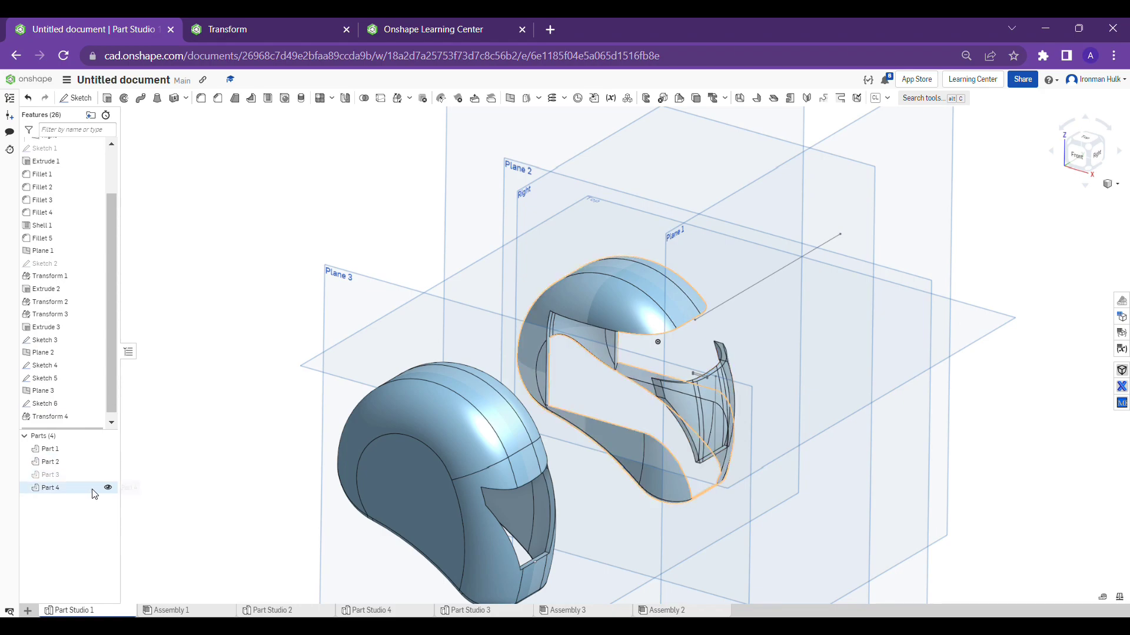
pyautogui.click(92, 491)
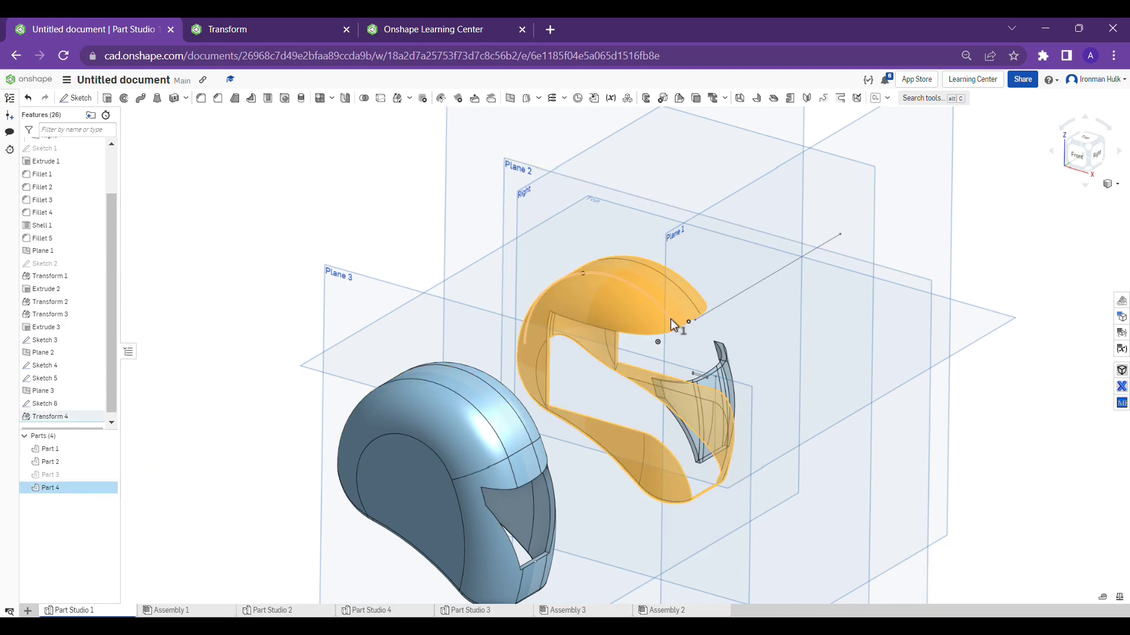
pyautogui.scroll(3, 670, 319)
pyautogui.scroll(-5, 398, 464)
pyautogui.scroll(4, 443, 388)
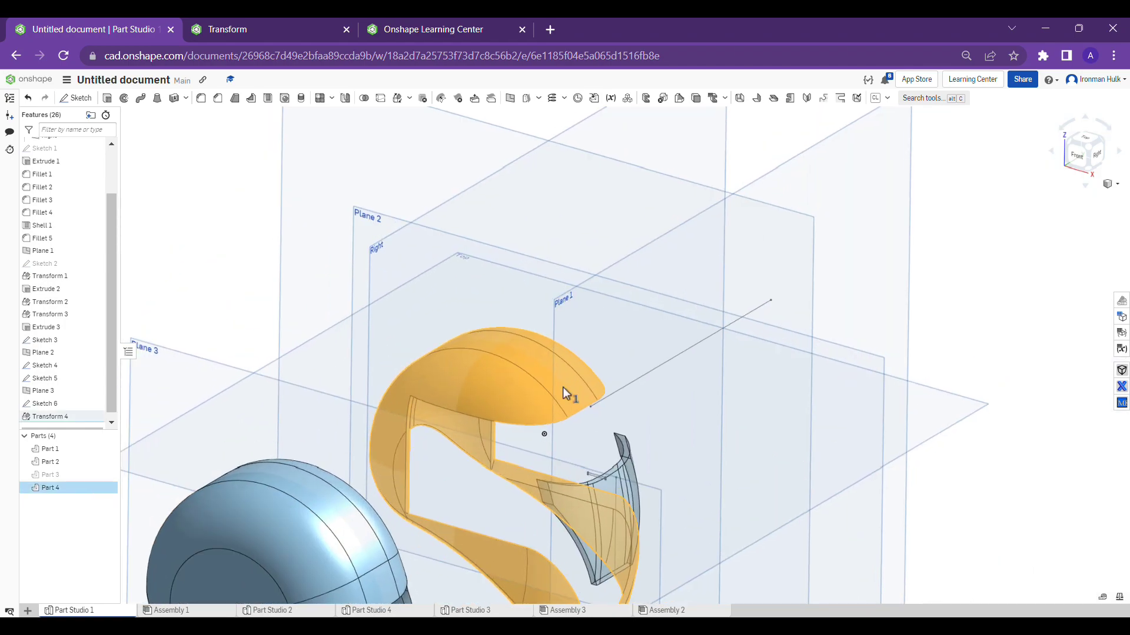
pyautogui.click(108, 477)
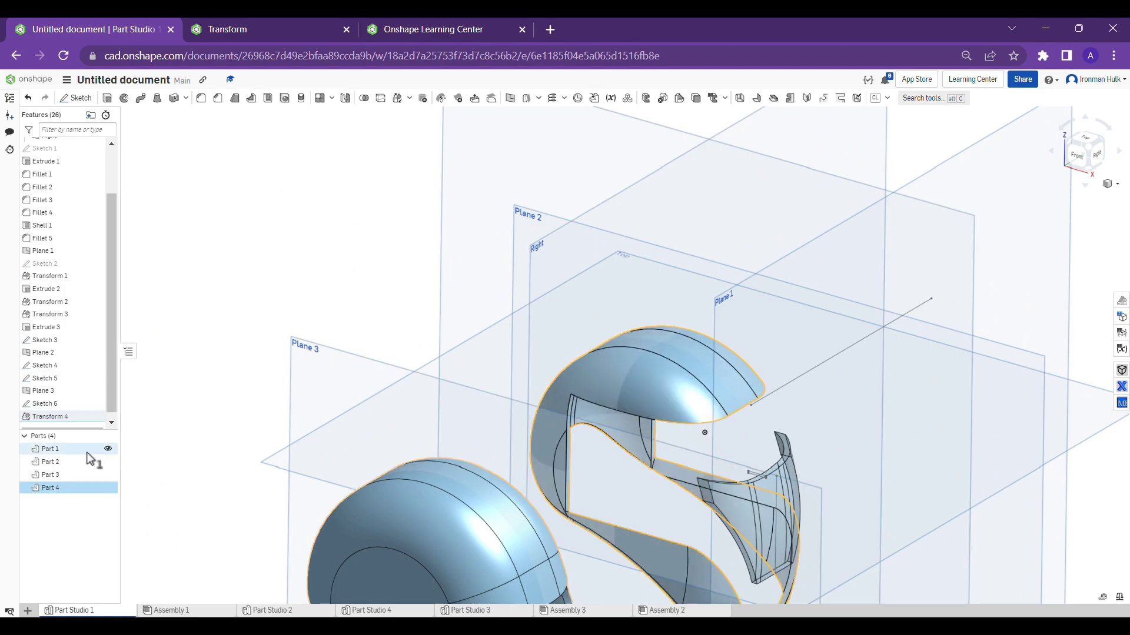
pyautogui.click(108, 475)
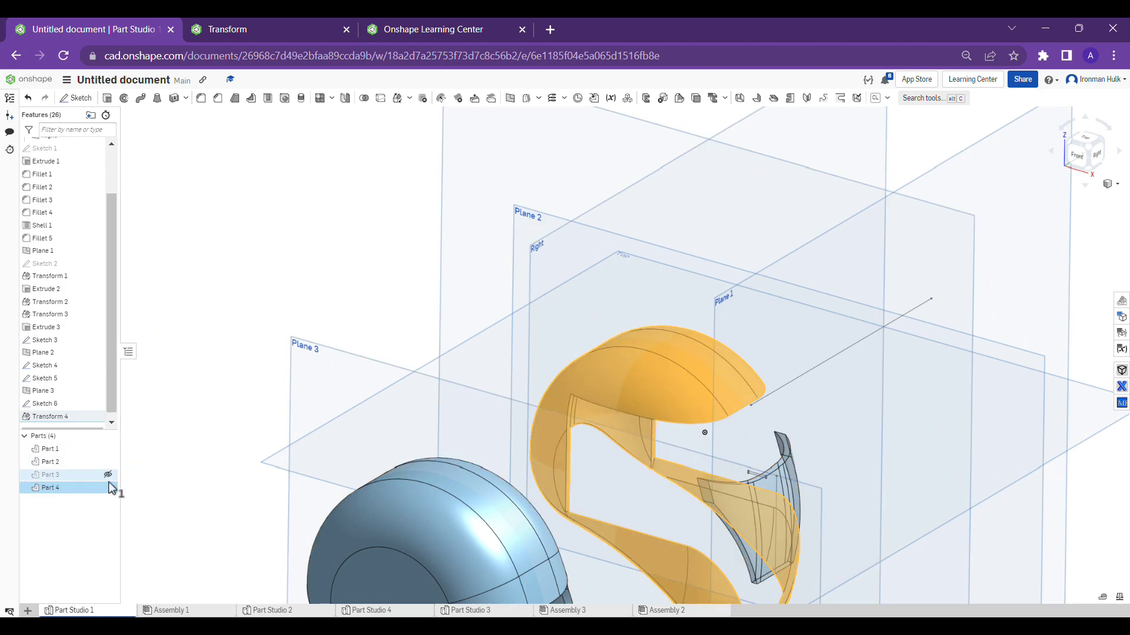
pyautogui.click(107, 488)
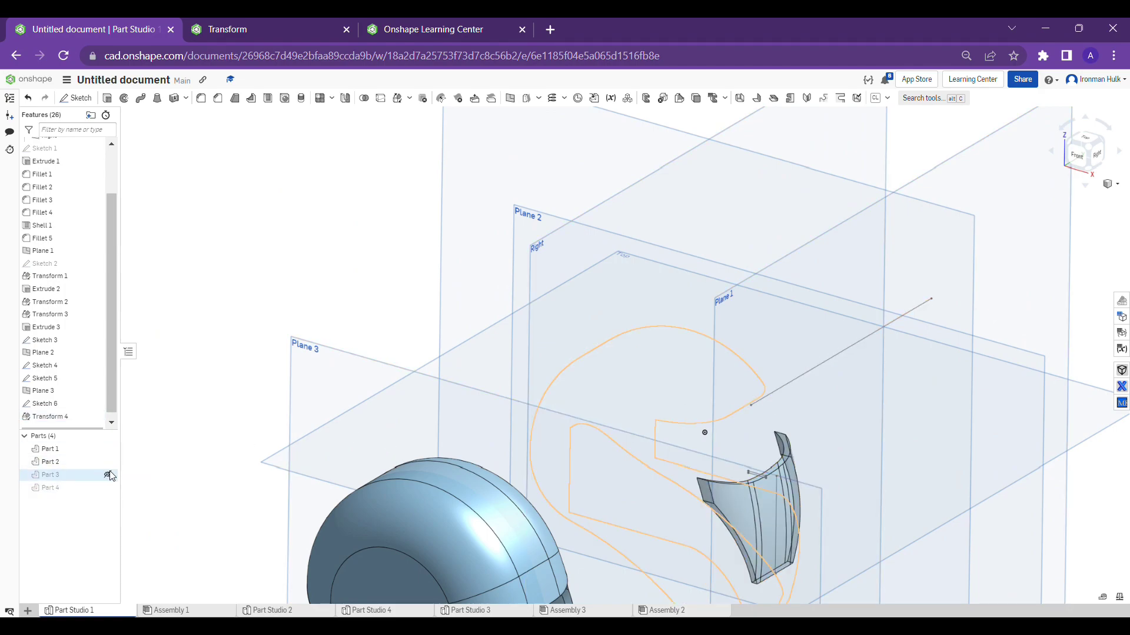
pyautogui.click(109, 476)
pyautogui.click(108, 476)
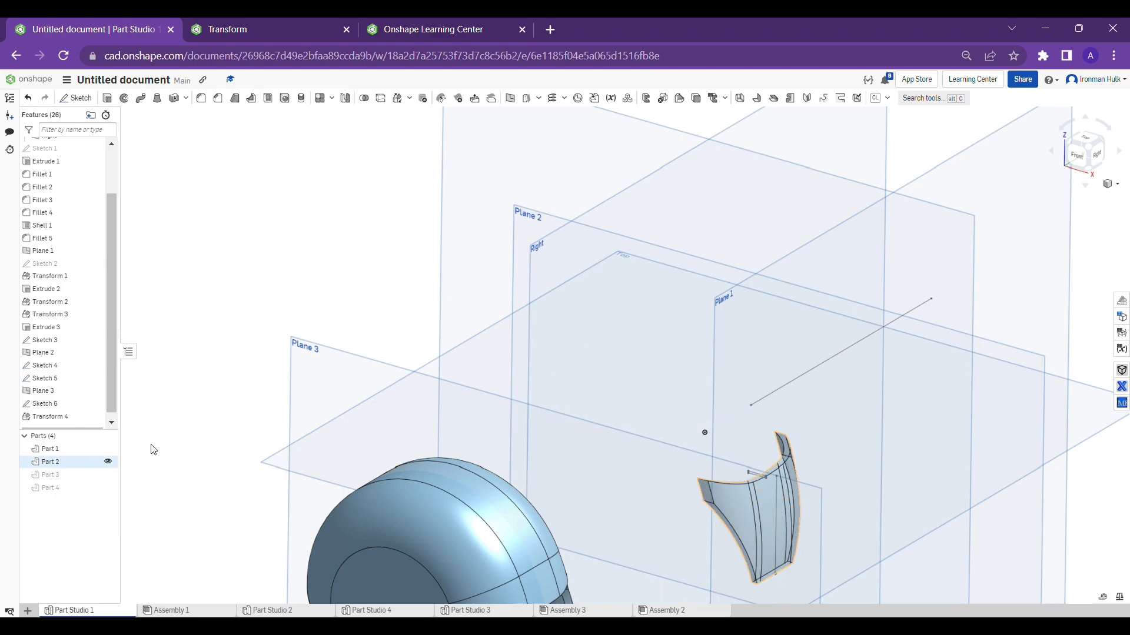
pyautogui.rightClick(72, 417)
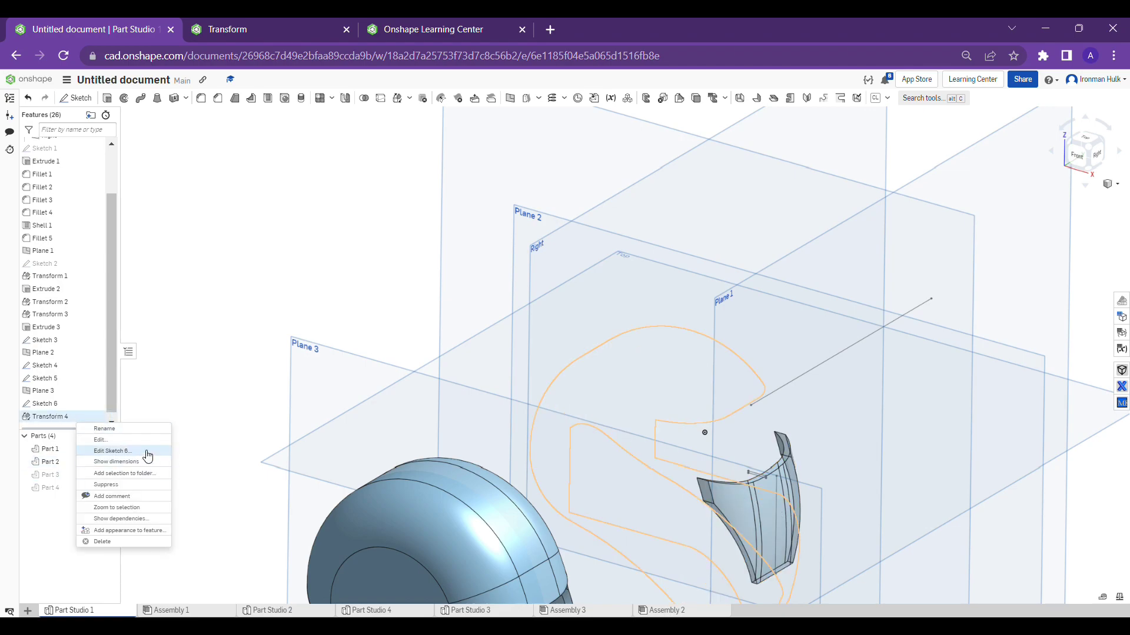
# - Reopen Transform 4 and change its type from Copy in place to Scale
pyautogui.click(145, 445)
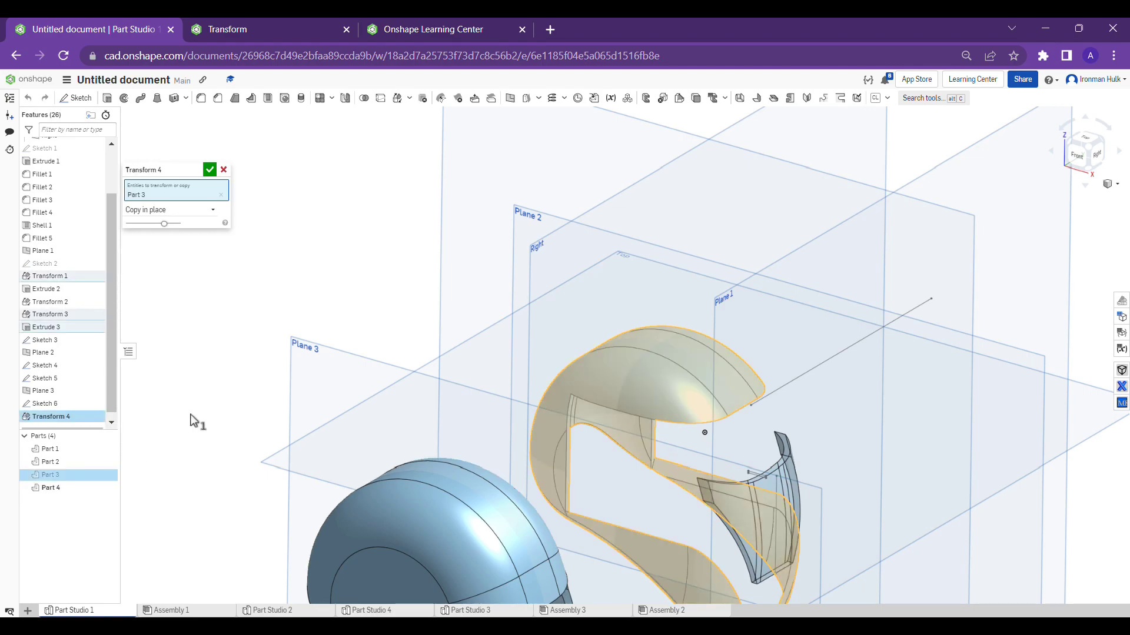
pyautogui.moveTo(200, 272); pyautogui.dragTo(244, 271, button='right')
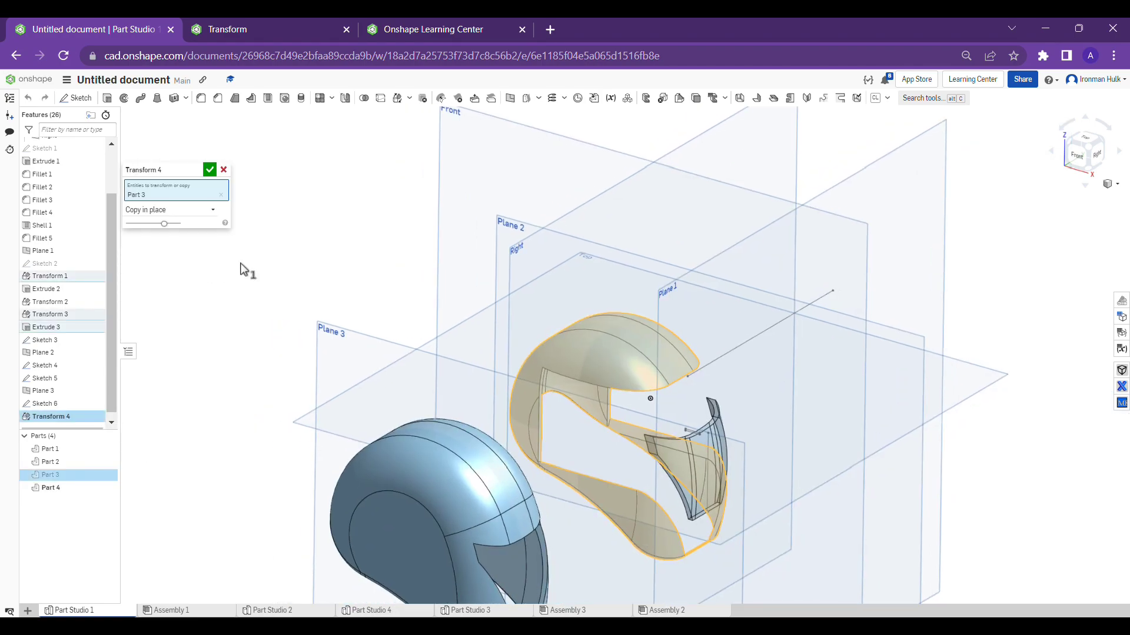
pyautogui.click(213, 214)
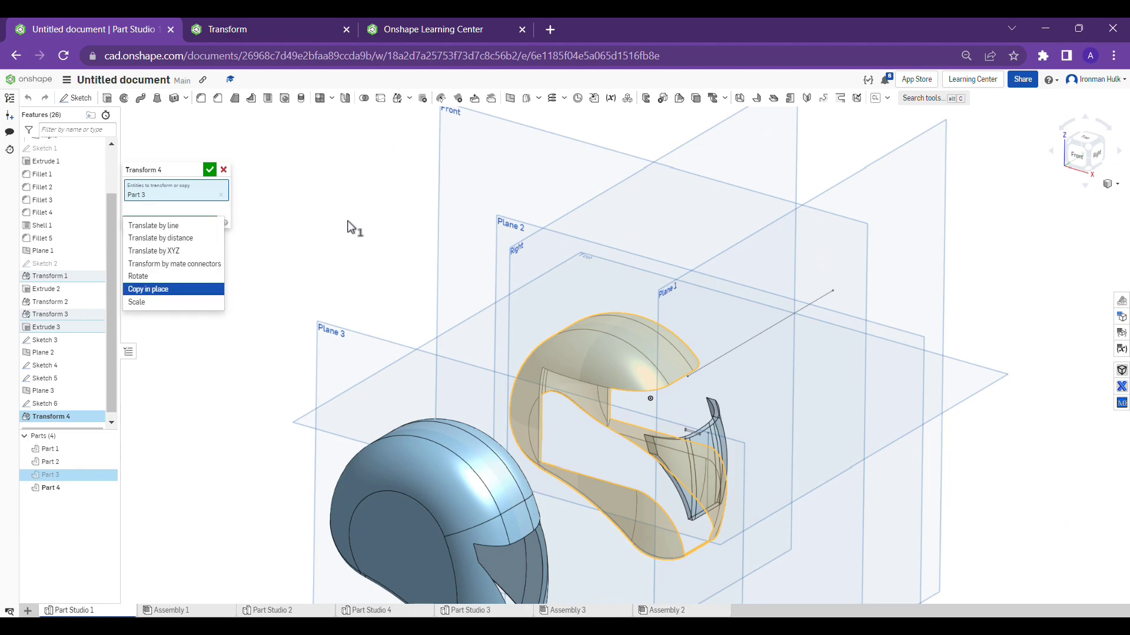
pyautogui.moveTo(353, 227)
pyautogui.mouseDown(button='right')
pyautogui.moveTo(320, 231)
pyautogui.moveTo(355, 236)
pyautogui.mouseUp(button='right')
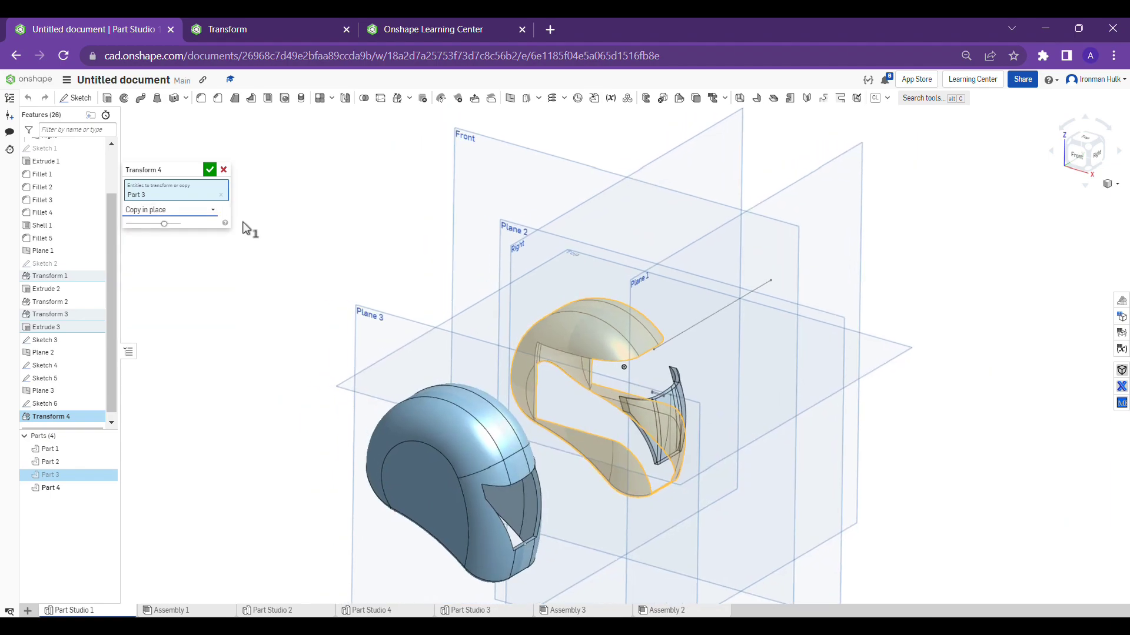
pyautogui.click(213, 215)
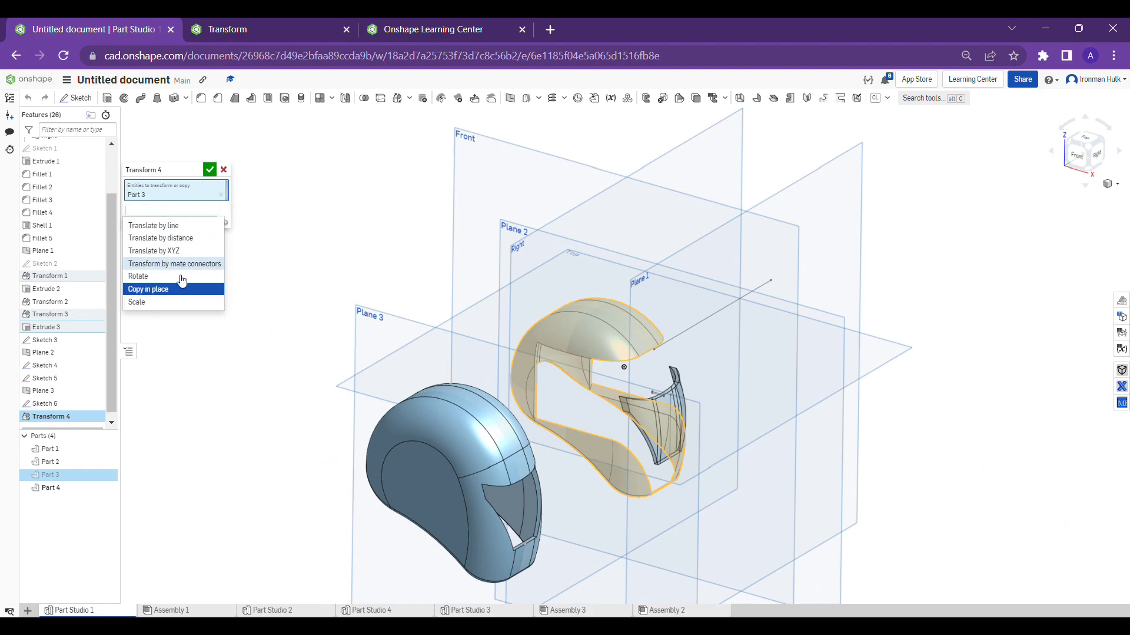
pyautogui.click(177, 291)
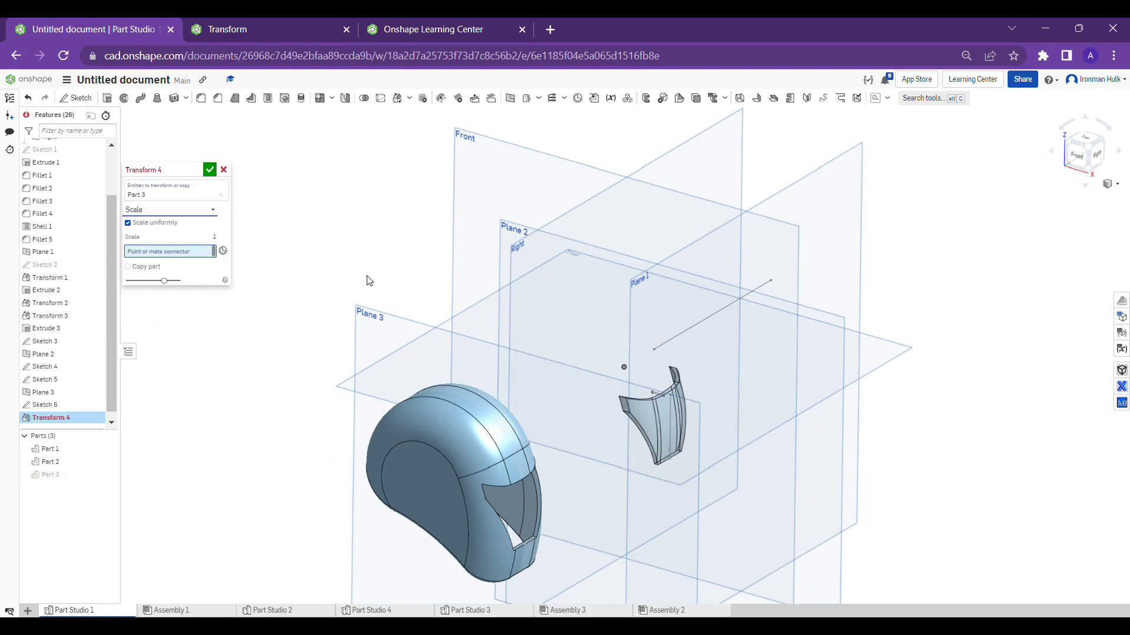
# - Unhide Part 3 from the Parts list
pyautogui.scroll(-5, 651, 331)
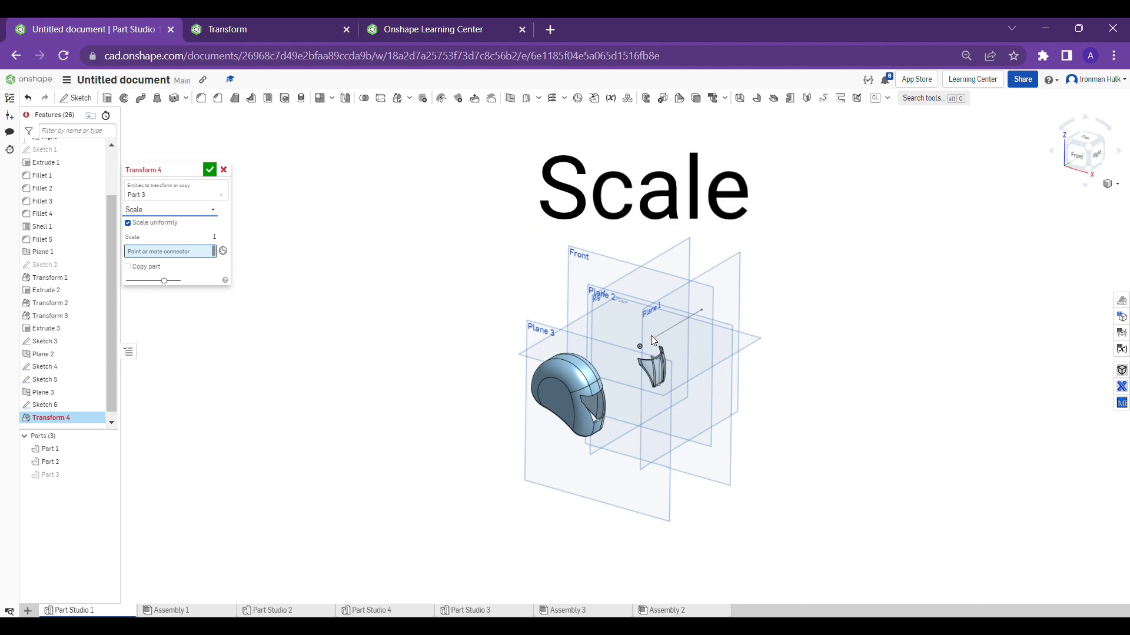
pyautogui.scroll(5, 651, 335)
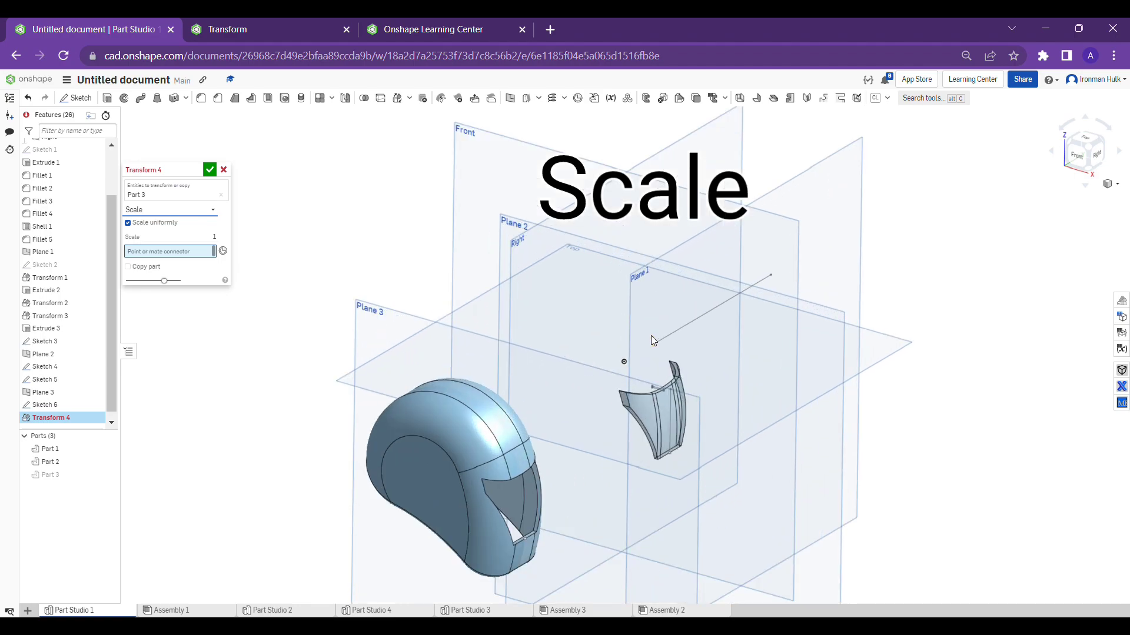
pyautogui.scroll(-5, 651, 335)
pyautogui.scroll(7, 652, 334)
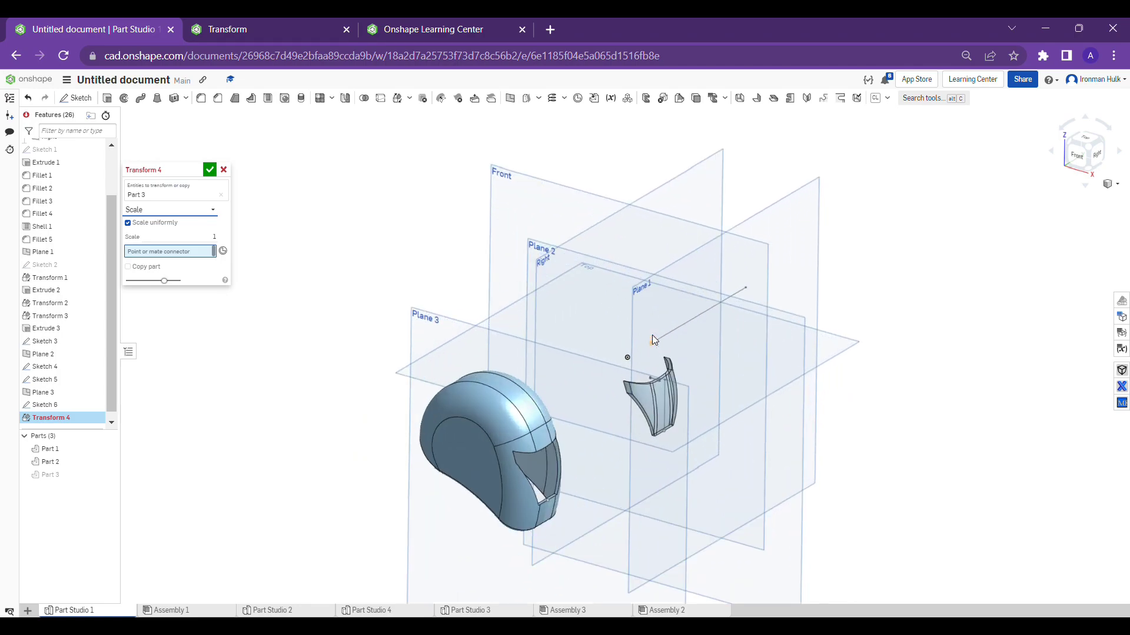
pyautogui.scroll(-5, 492, 346)
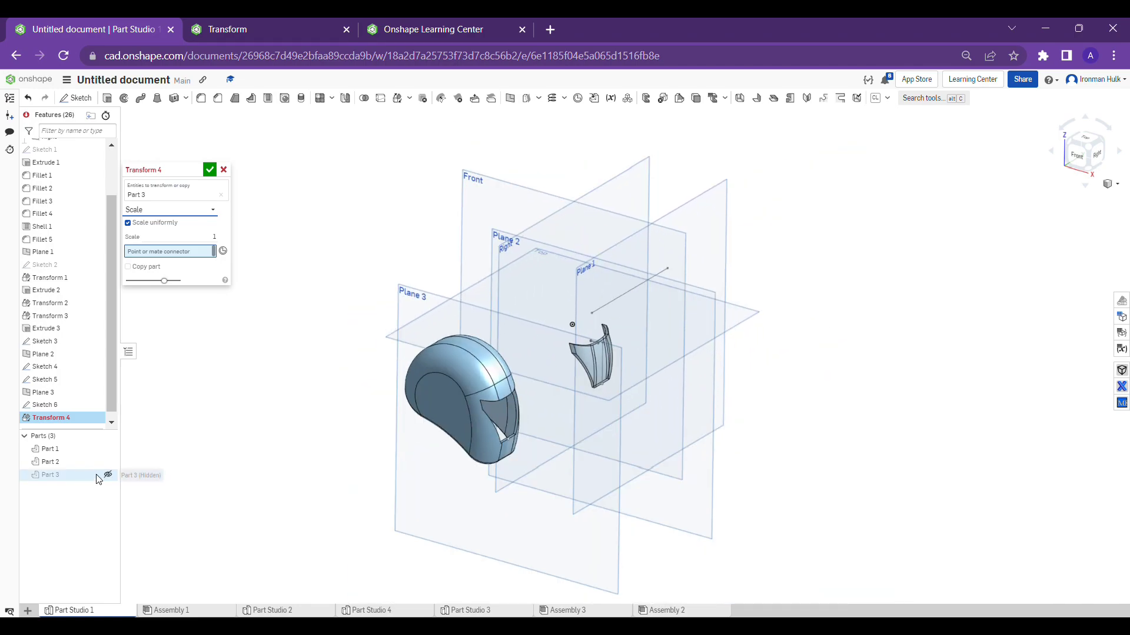
pyautogui.click(108, 474)
# - Pan the view to recentre the helmets
pyautogui.moveTo(446, 239); pyautogui.dragTo(494, 333, button='middle')
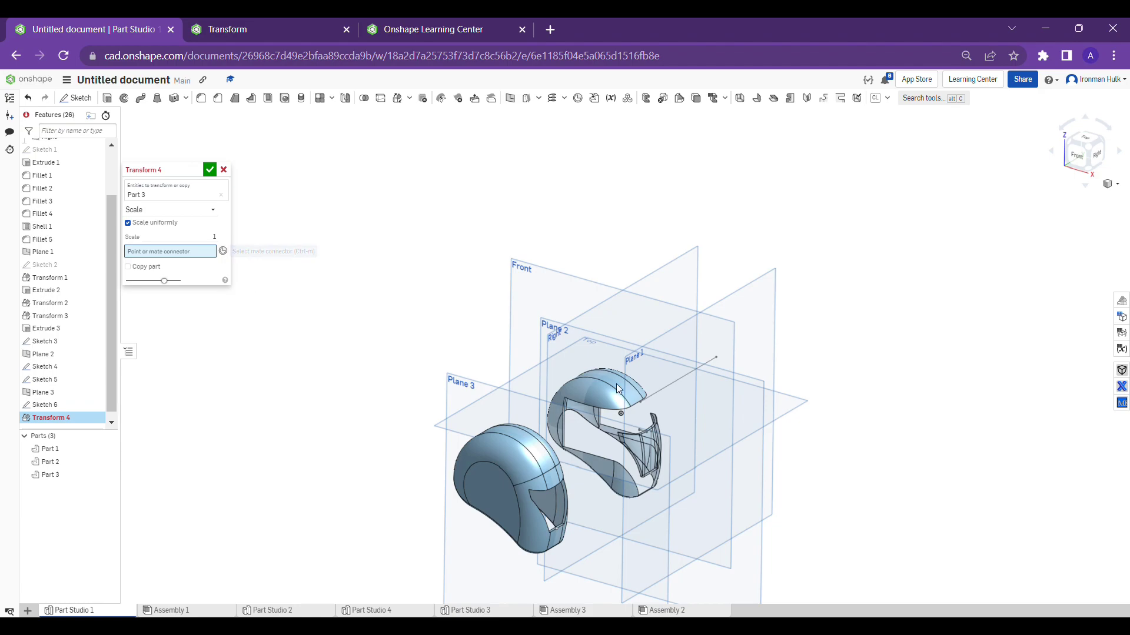
pyautogui.moveTo(602, 450); pyautogui.dragTo(597, 443, button='middle')
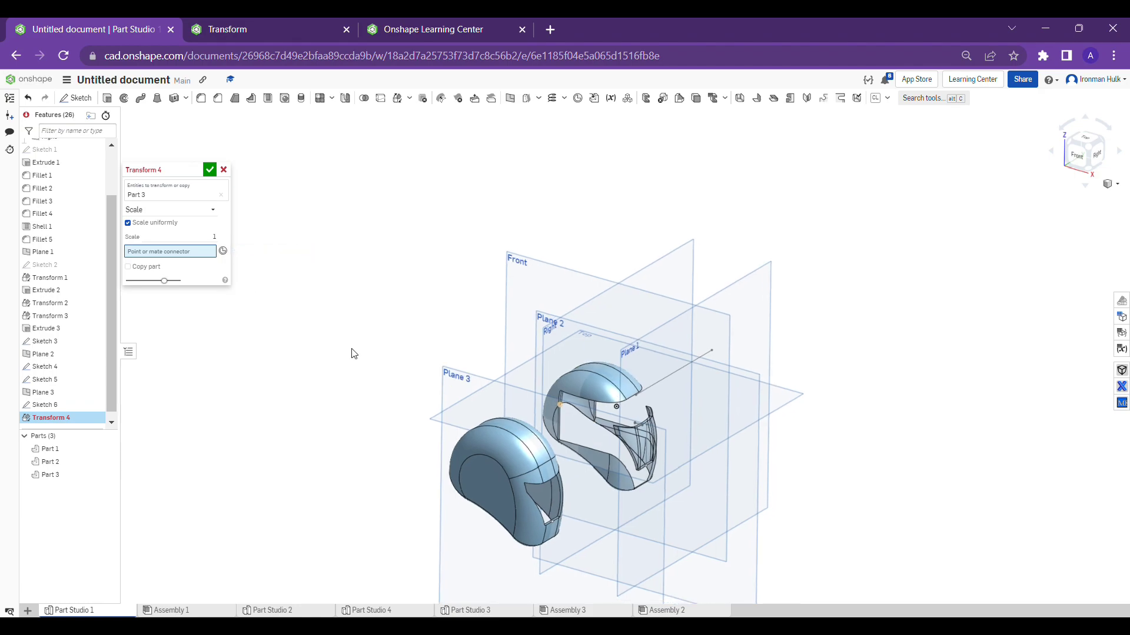
pyautogui.click(167, 210)
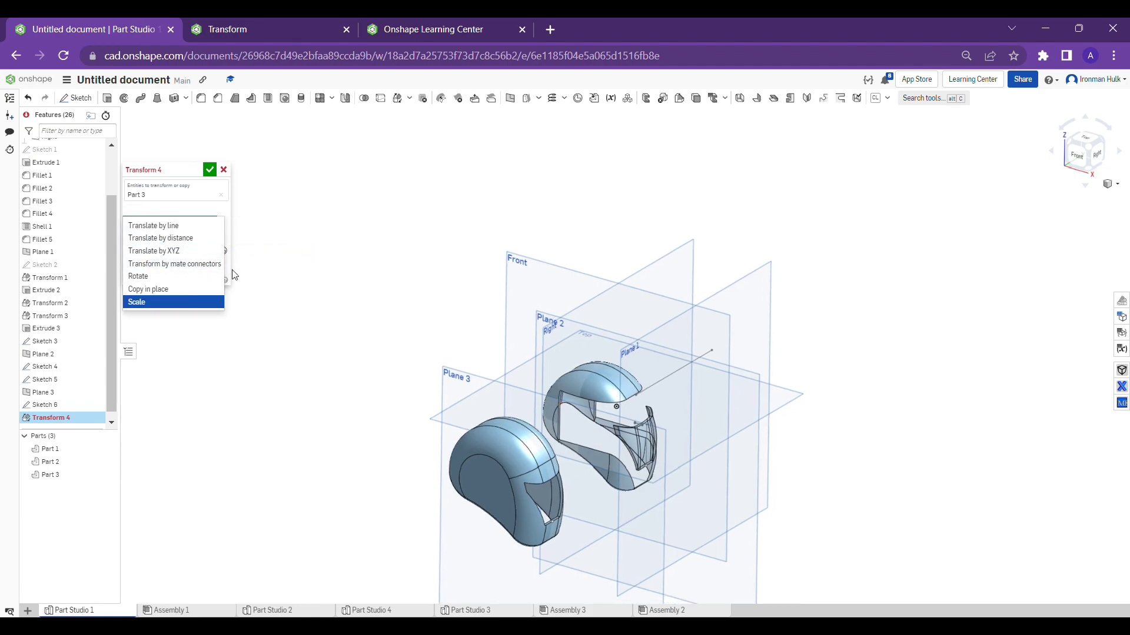
pyautogui.click(270, 241)
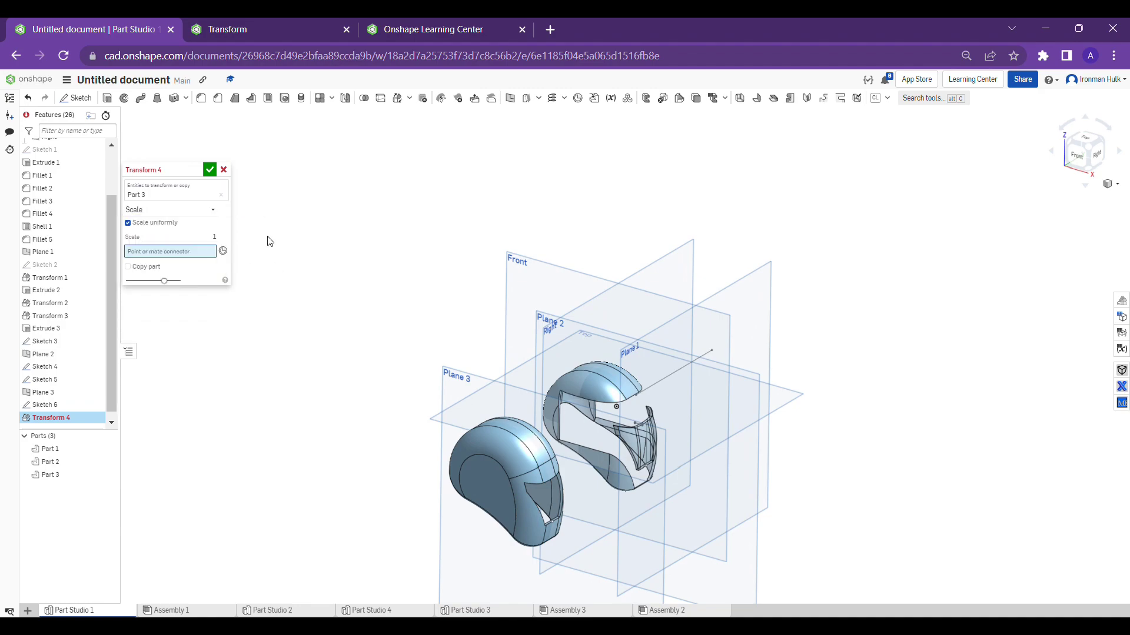
pyautogui.scroll(5, 662, 394)
pyautogui.moveTo(661, 394); pyautogui.dragTo(625, 410, button='right')
pyautogui.scroll(-2, 626, 412)
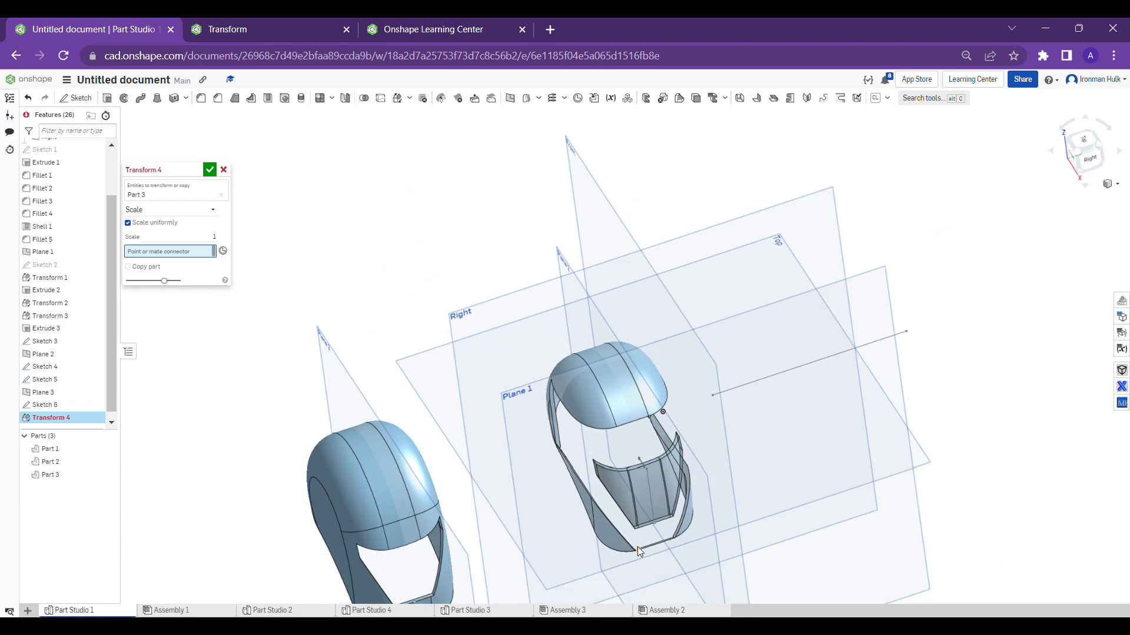
pyautogui.scroll(6, 637, 546)
pyautogui.scroll(3, 711, 513)
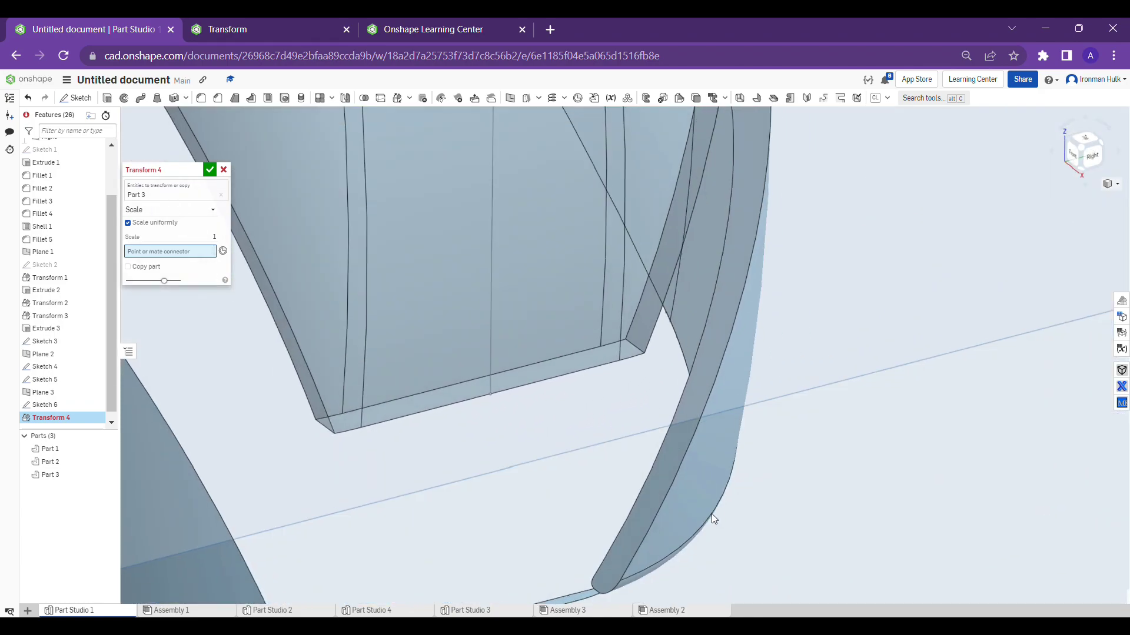
pyautogui.scroll(-3, 711, 514)
pyautogui.moveTo(712, 514); pyautogui.dragTo(454, 472, button='right')
pyautogui.scroll(-3, 454, 471)
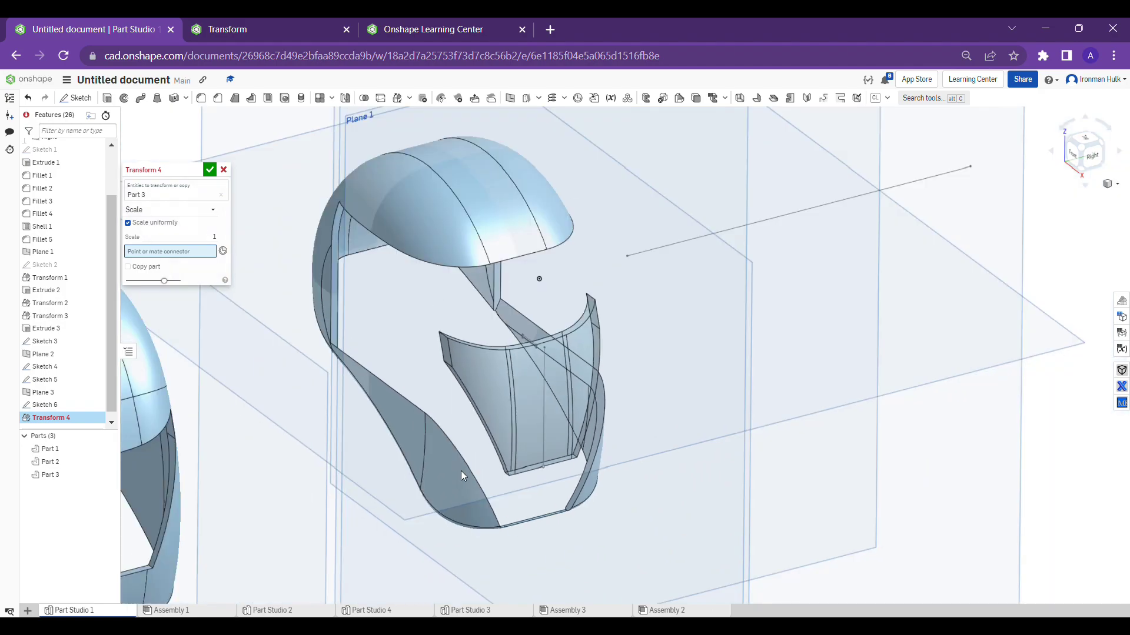
pyautogui.scroll(6, 457, 488)
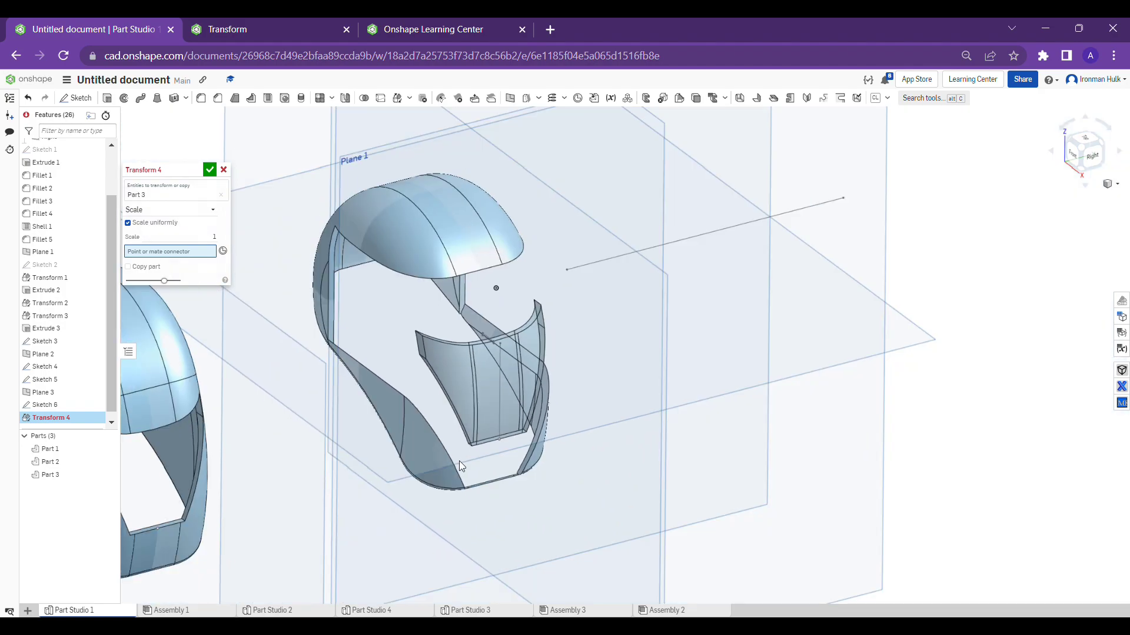
pyautogui.moveTo(419, 491); pyautogui.dragTo(436, 468, button='right')
pyautogui.scroll(3, 430, 459)
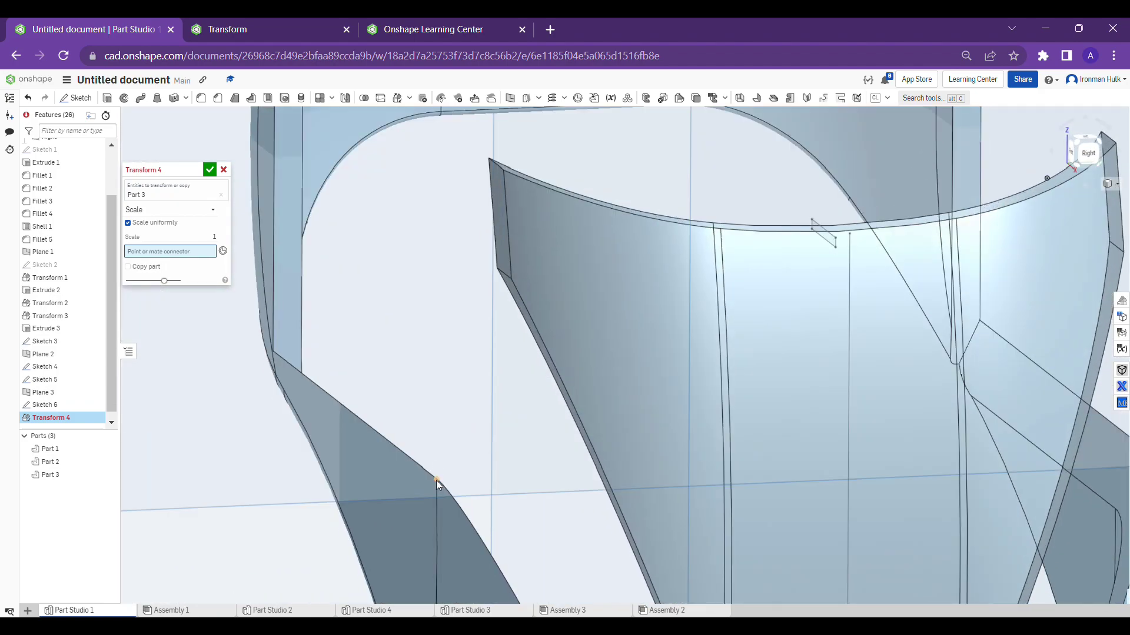
pyautogui.scroll(-5, 436, 480)
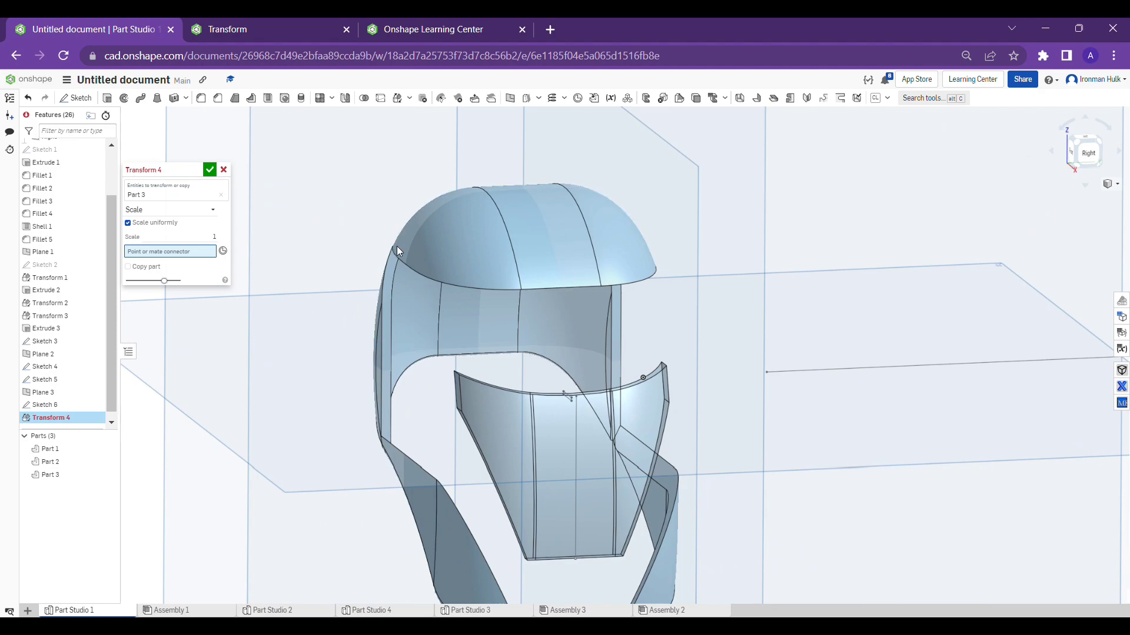
# - Scale Part 3 by a factor of 2 about a vertex of Extrude 3
pyautogui.click(439, 480)
pyautogui.scroll(-3, 439, 481)
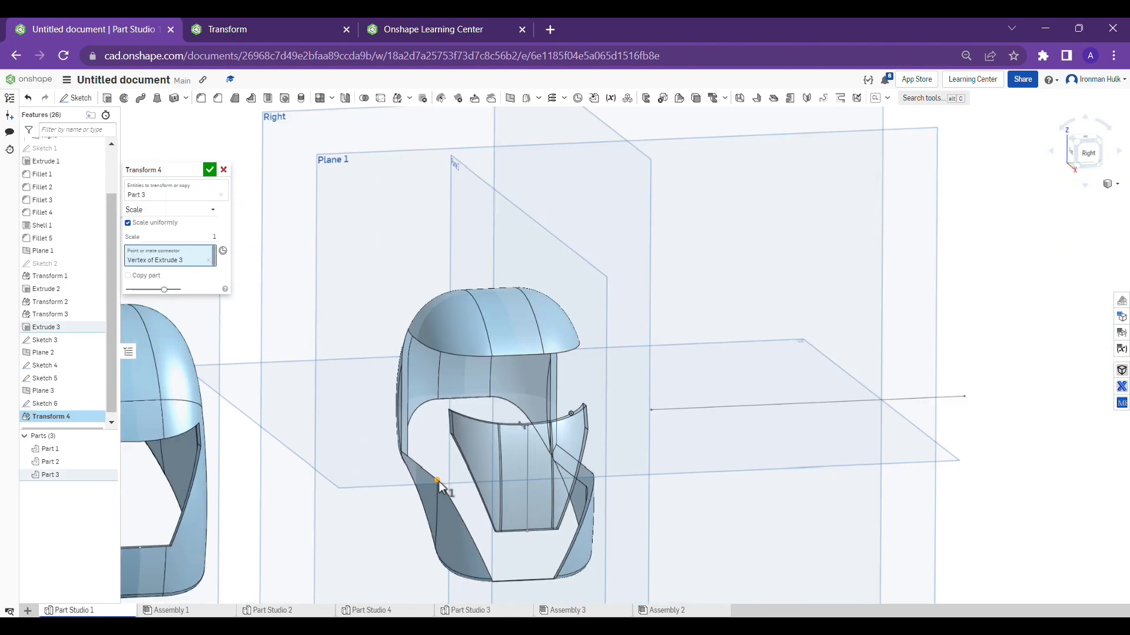
pyautogui.moveTo(439, 489); pyautogui.dragTo(535, 462, button='right')
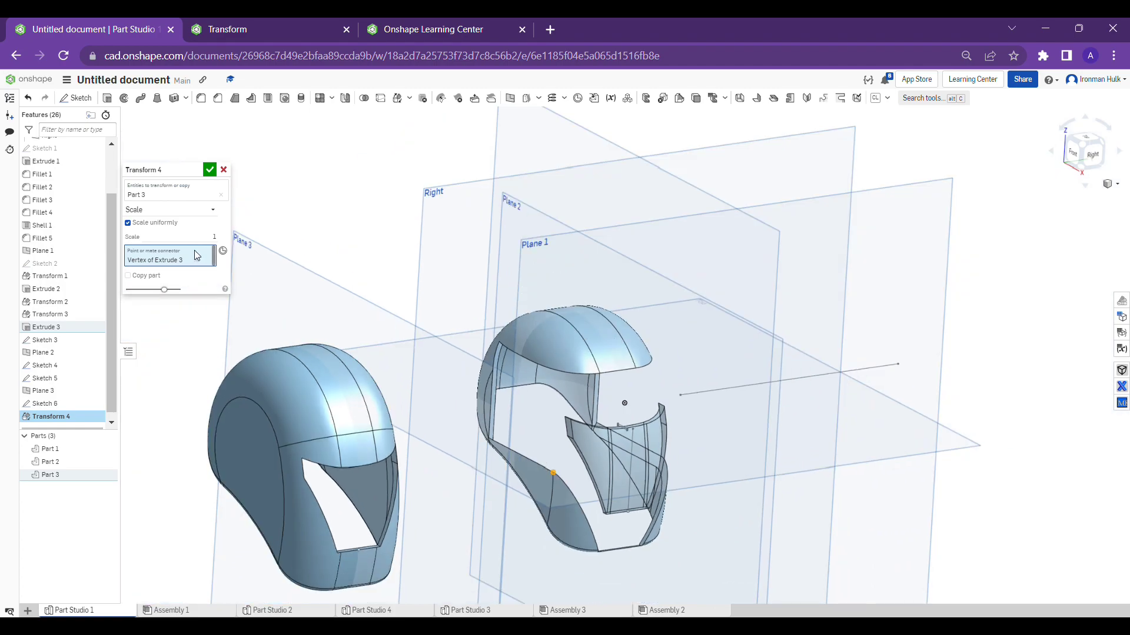
pyautogui.click(199, 245)
pyautogui.write('2')
pyautogui.press('Return')
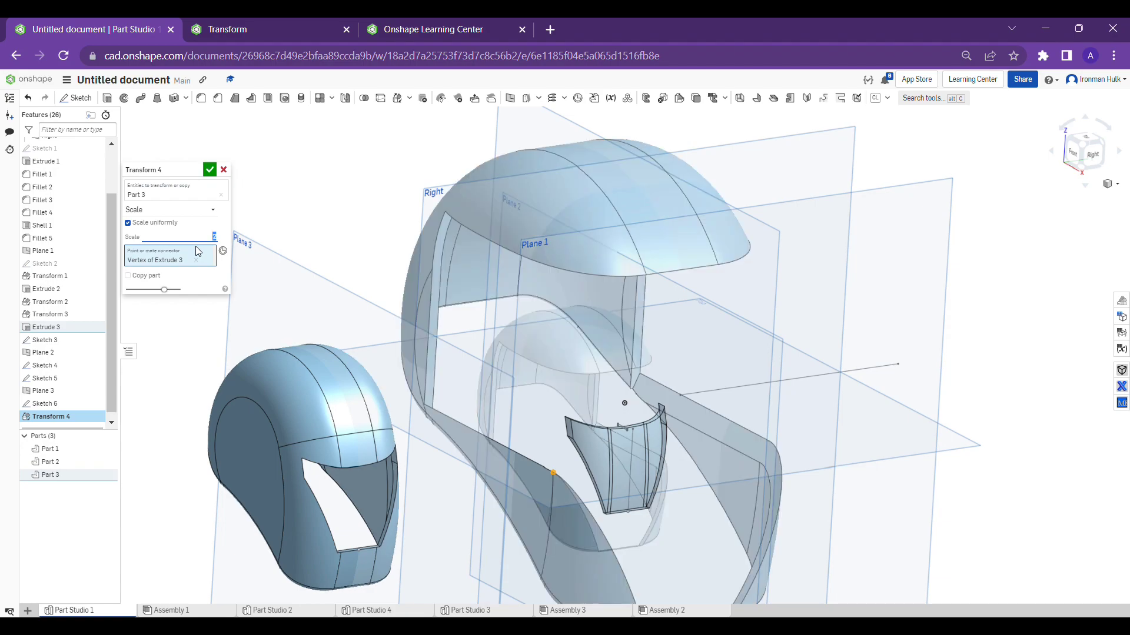
# - Toggle the Copy part option and inspect the enlarged helmet preview
pyautogui.scroll(-3, 563, 360)
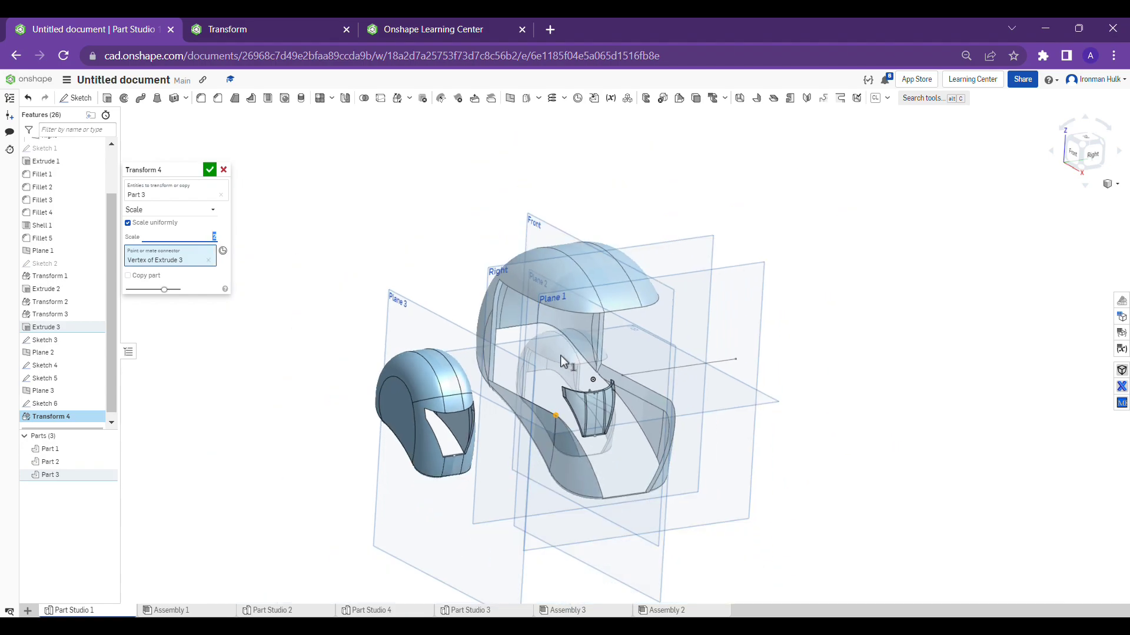
pyautogui.scroll(2, 563, 360)
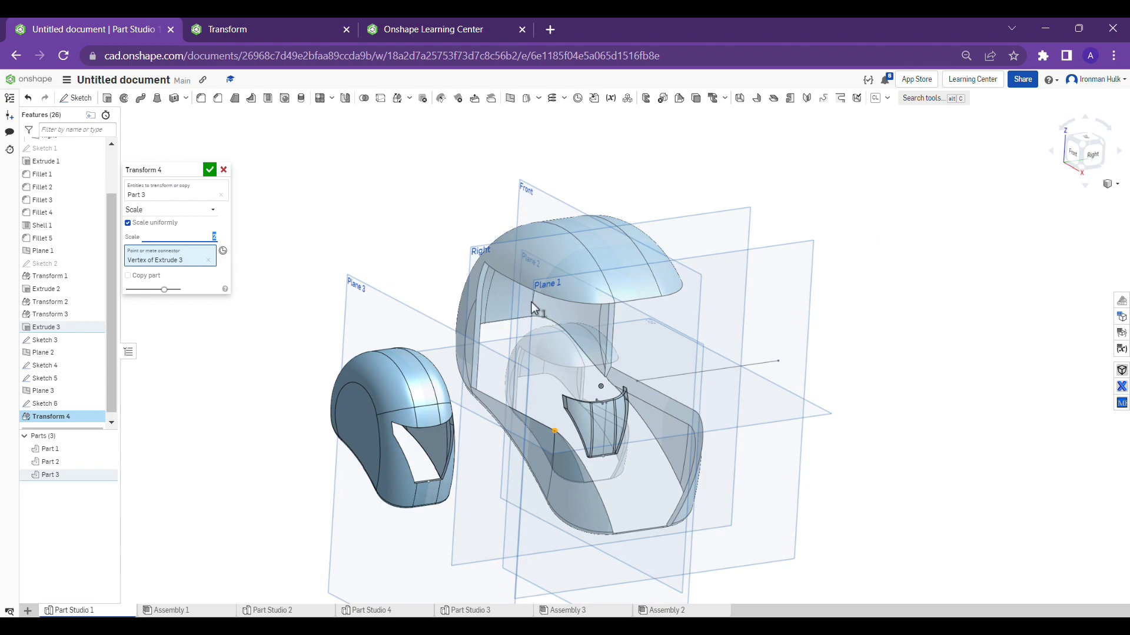
pyautogui.moveTo(532, 306); pyautogui.dragTo(575, 351, button='right')
pyautogui.click(154, 277)
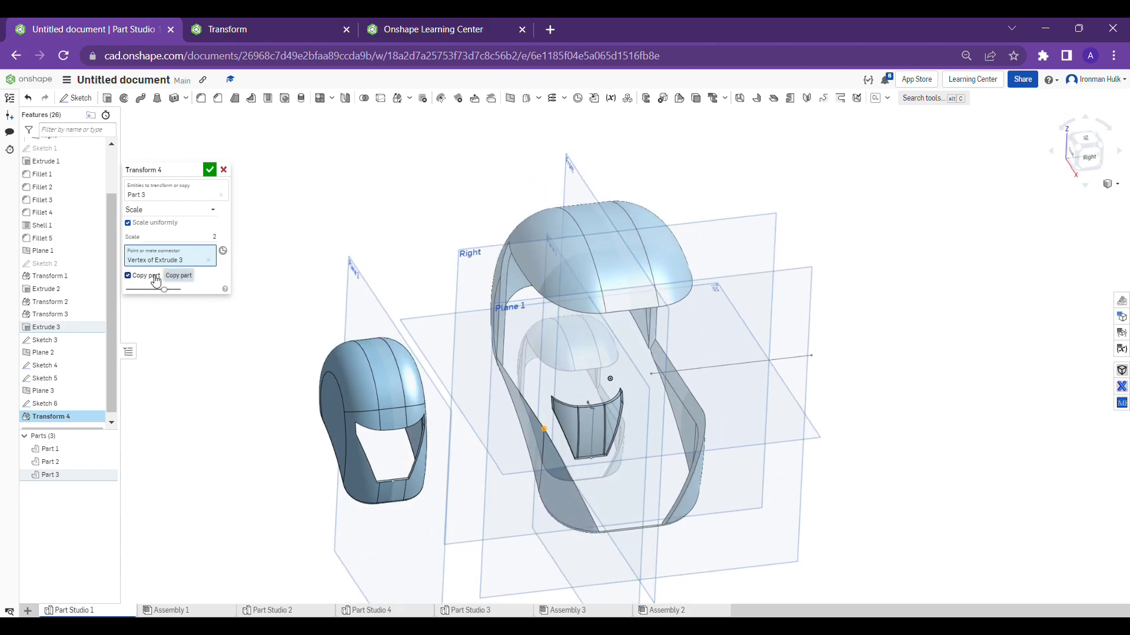
pyautogui.moveTo(565, 320); pyautogui.dragTo(578, 341, button='right')
pyautogui.scroll(-3, 578, 341)
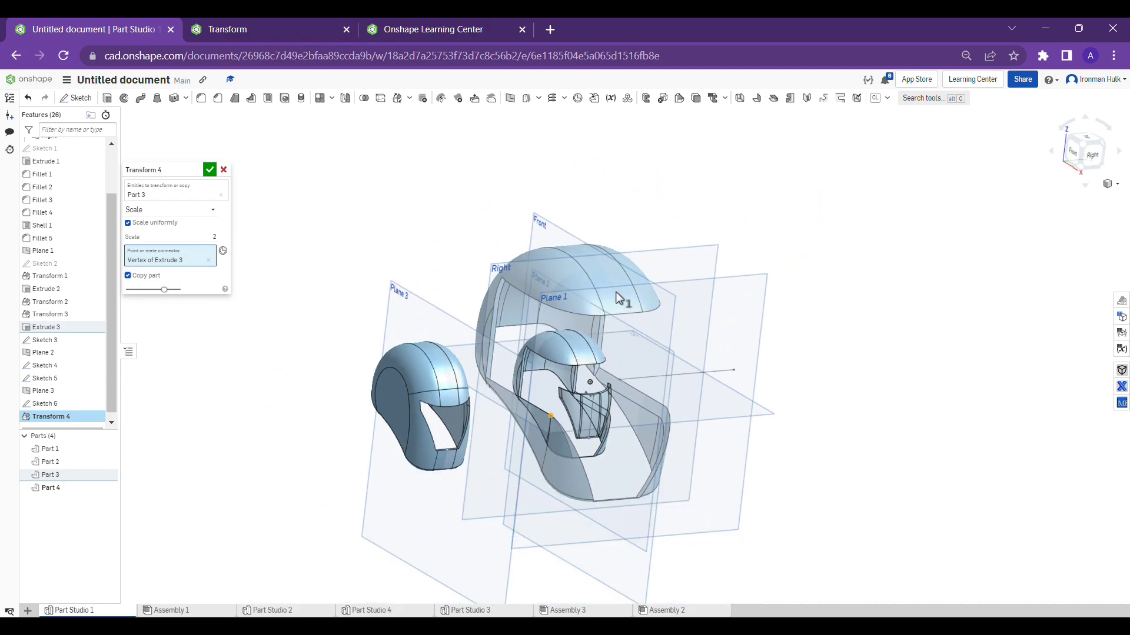
pyautogui.scroll(2, 585, 277)
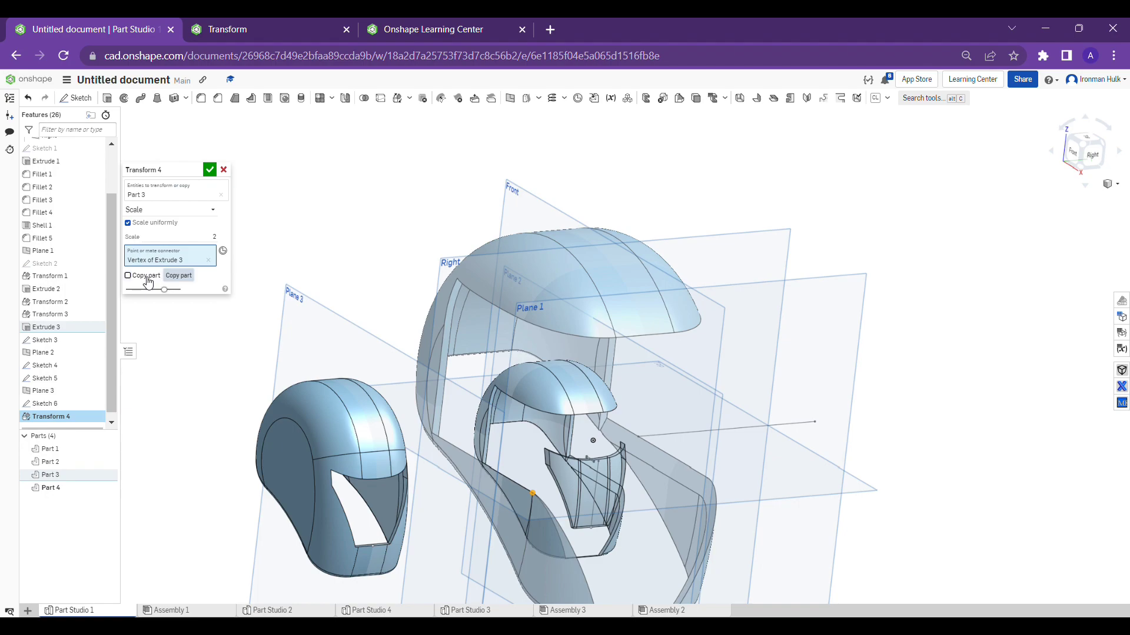
pyautogui.click(147, 280)
pyautogui.moveTo(424, 290); pyautogui.dragTo(519, 292, button='middle')
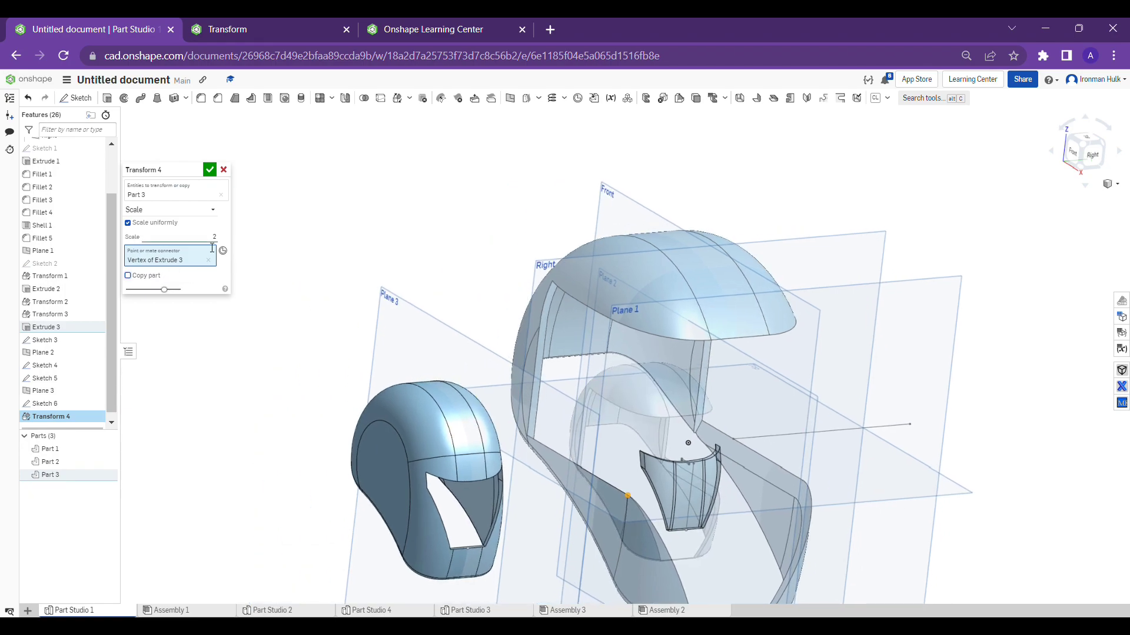
pyautogui.click(213, 241)
pyautogui.press('Return')
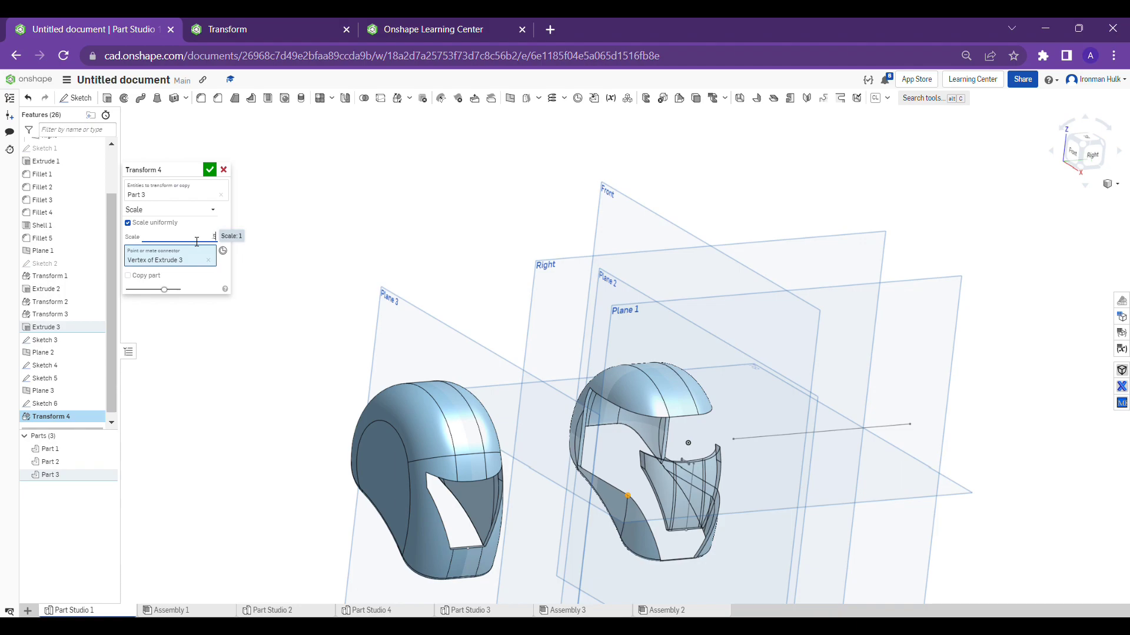
pyautogui.press('Return')
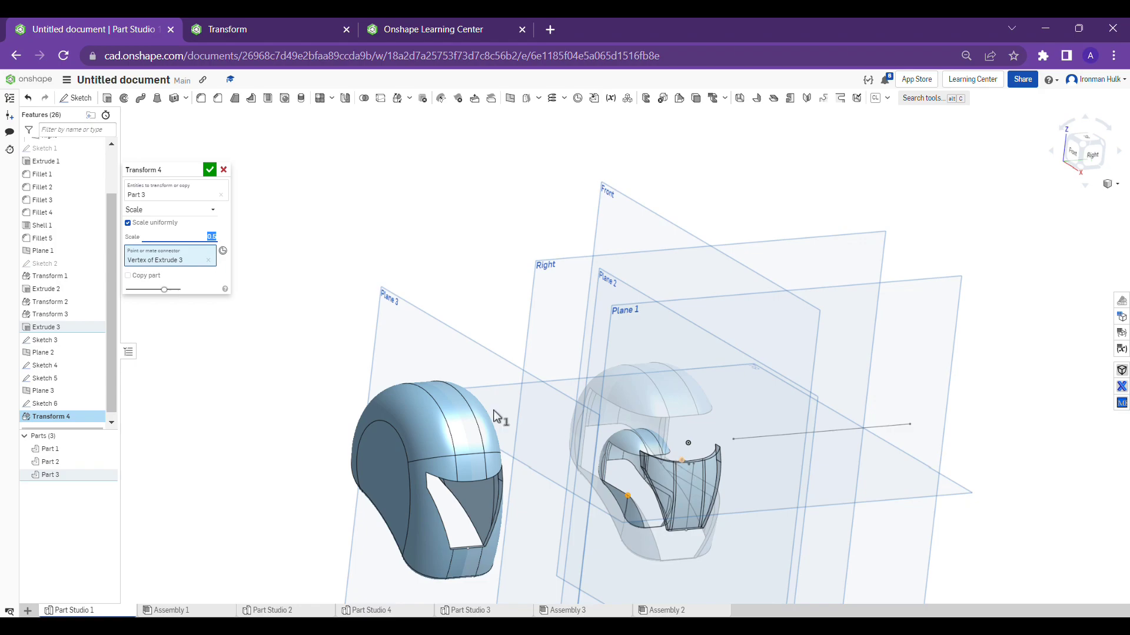
pyautogui.scroll(5, 647, 465)
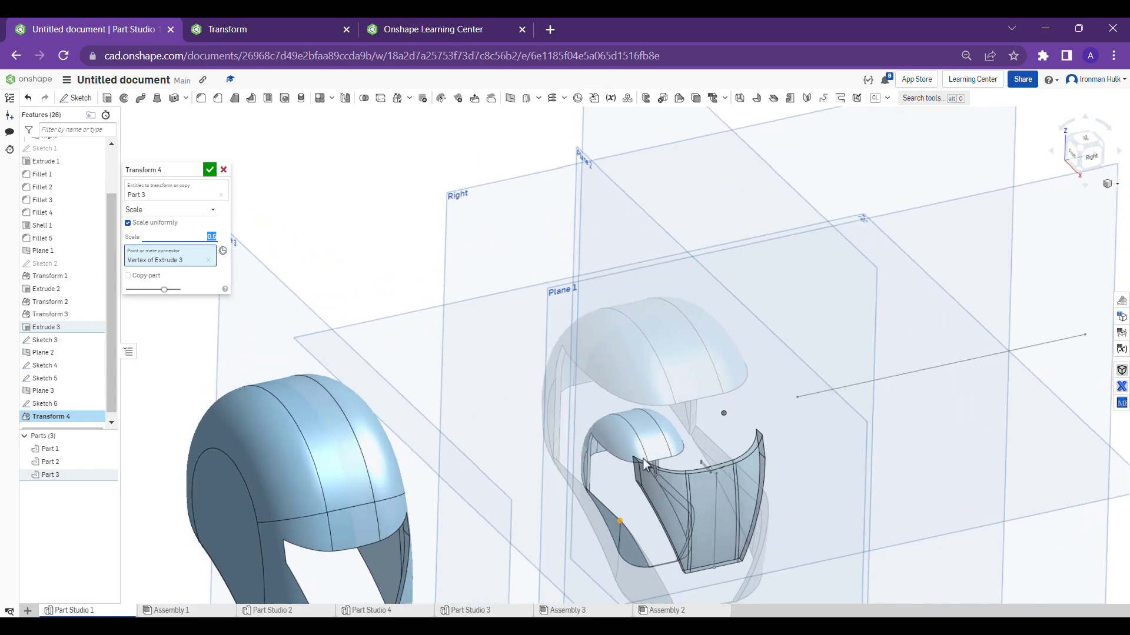
pyautogui.scroll(-2, 660, 452)
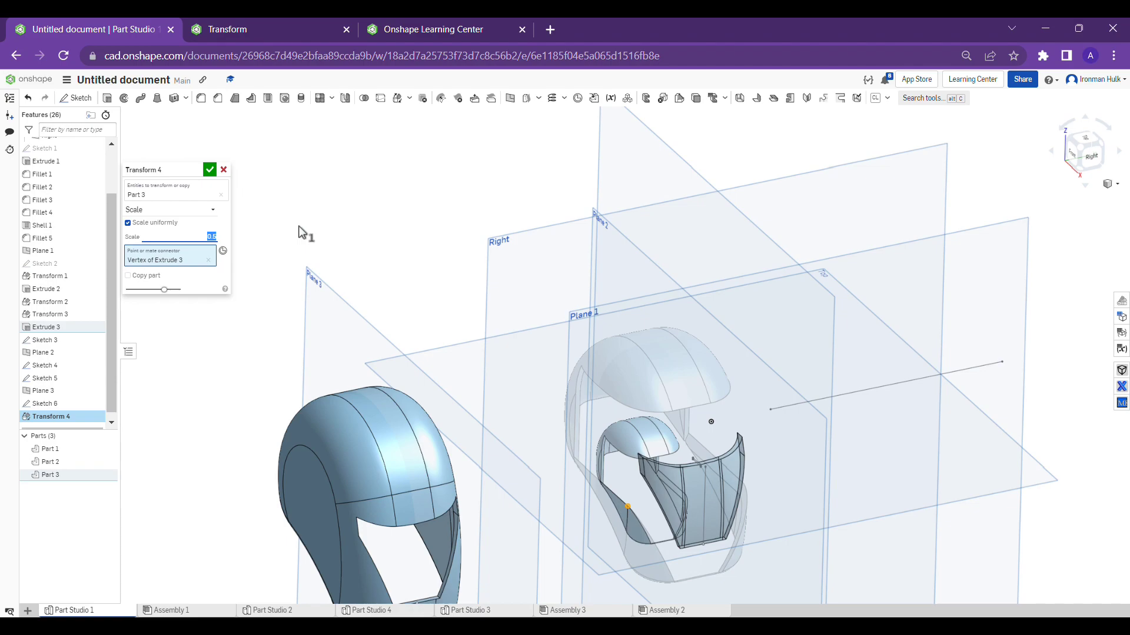
# - Turn off Scale uniformly and enter per-axis scales X 2, Y 3, Z 4
pyautogui.click(152, 227)
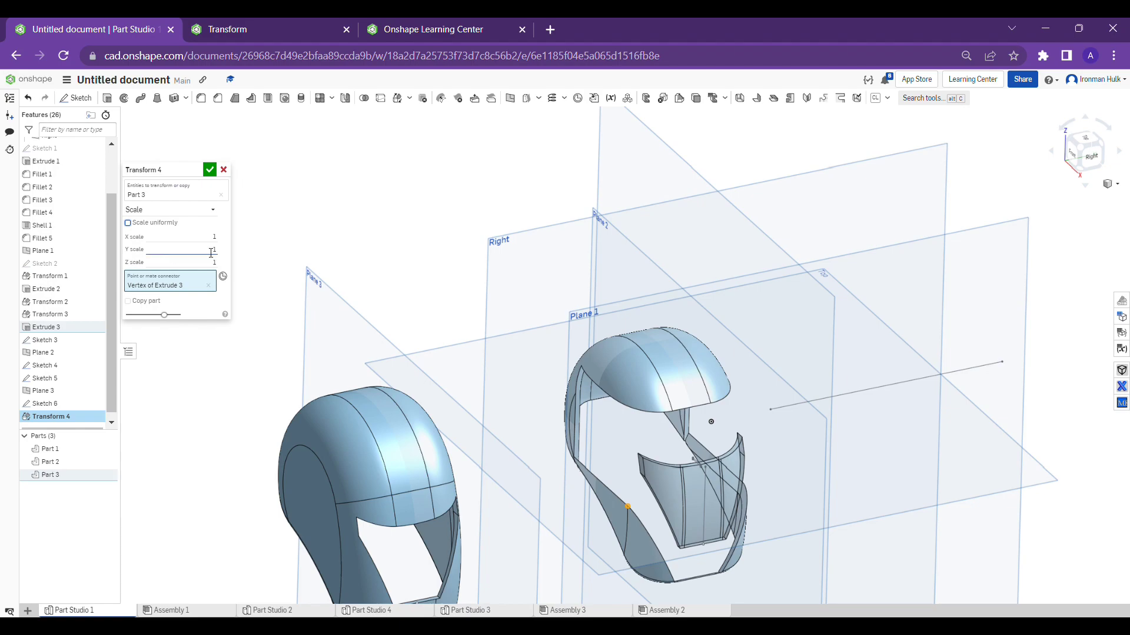
pyautogui.click(206, 246)
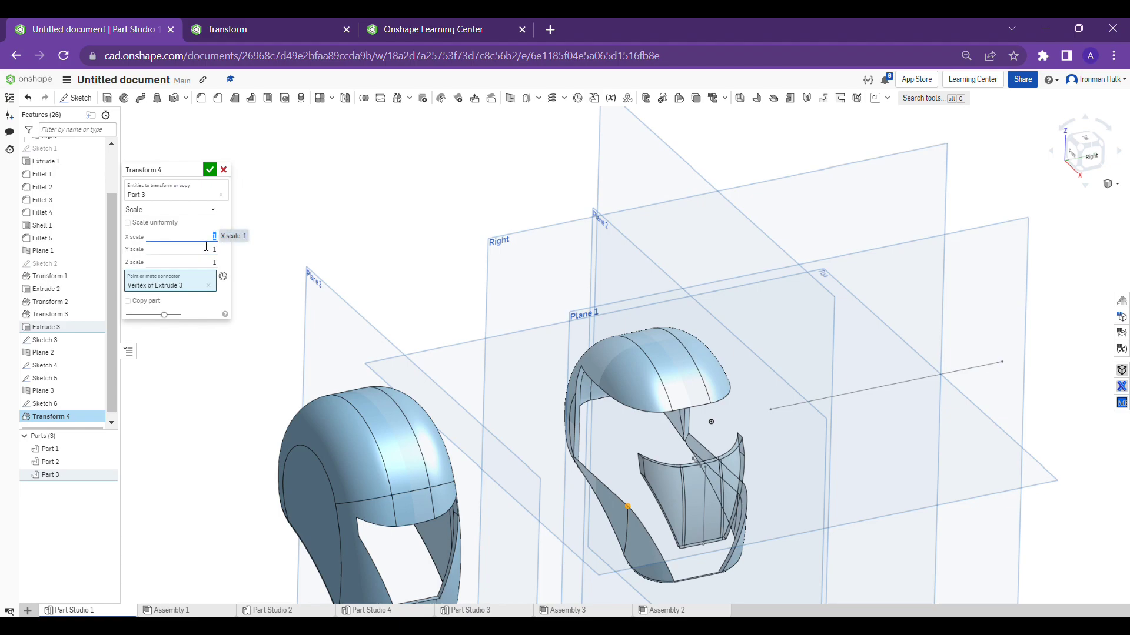
pyautogui.write('2')
pyautogui.click(212, 254)
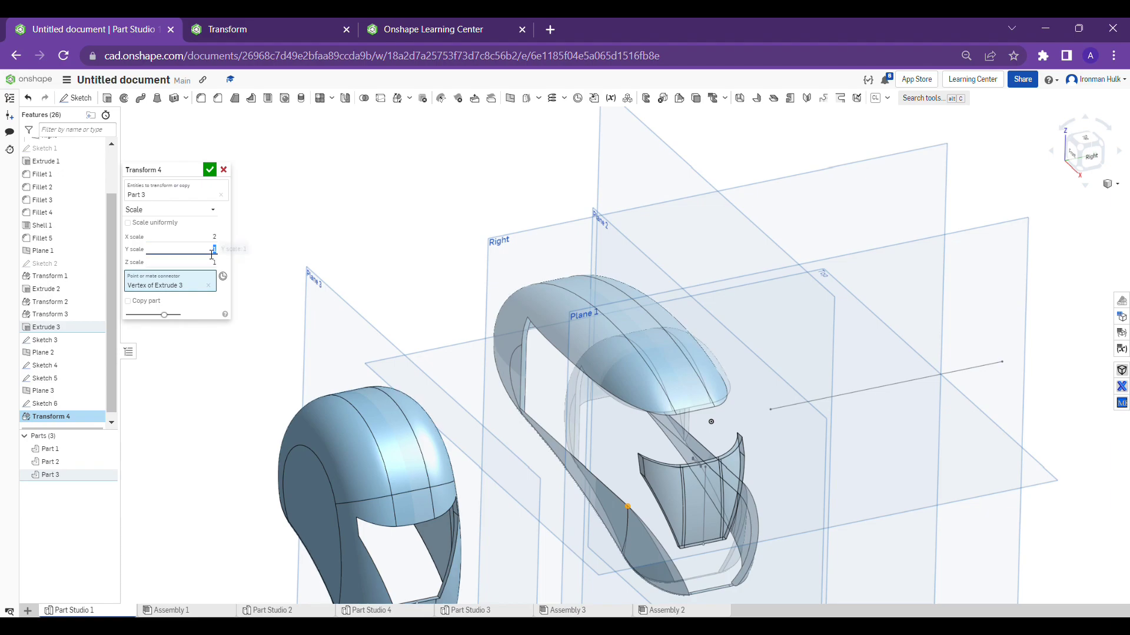
pyautogui.write('2')
pyautogui.write('3')
pyautogui.click(213, 262)
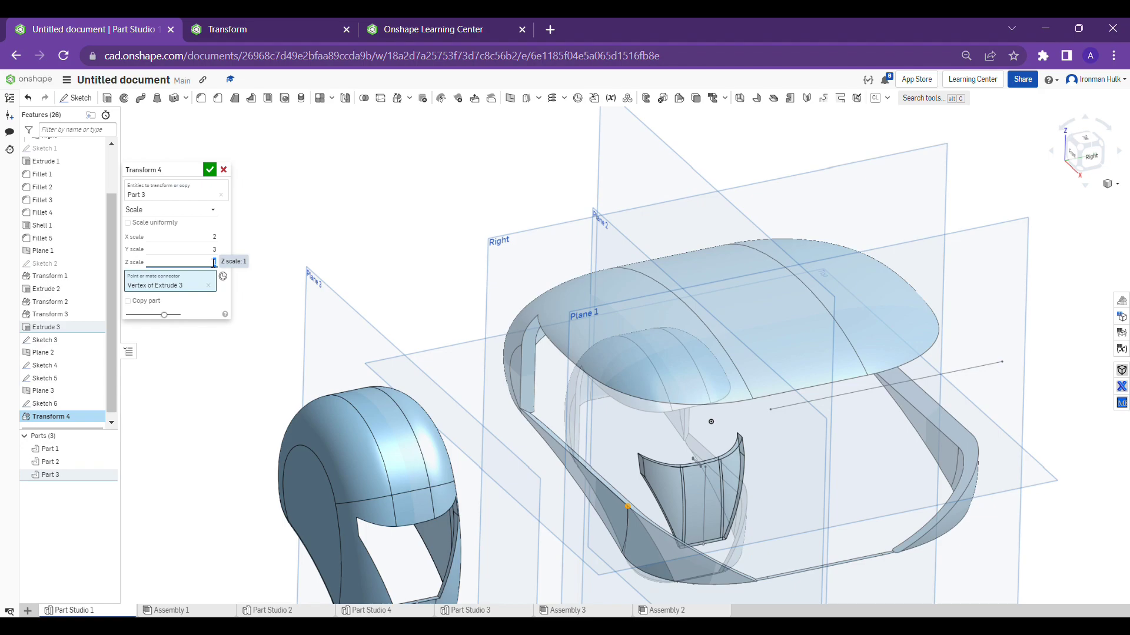
pyautogui.write('4')
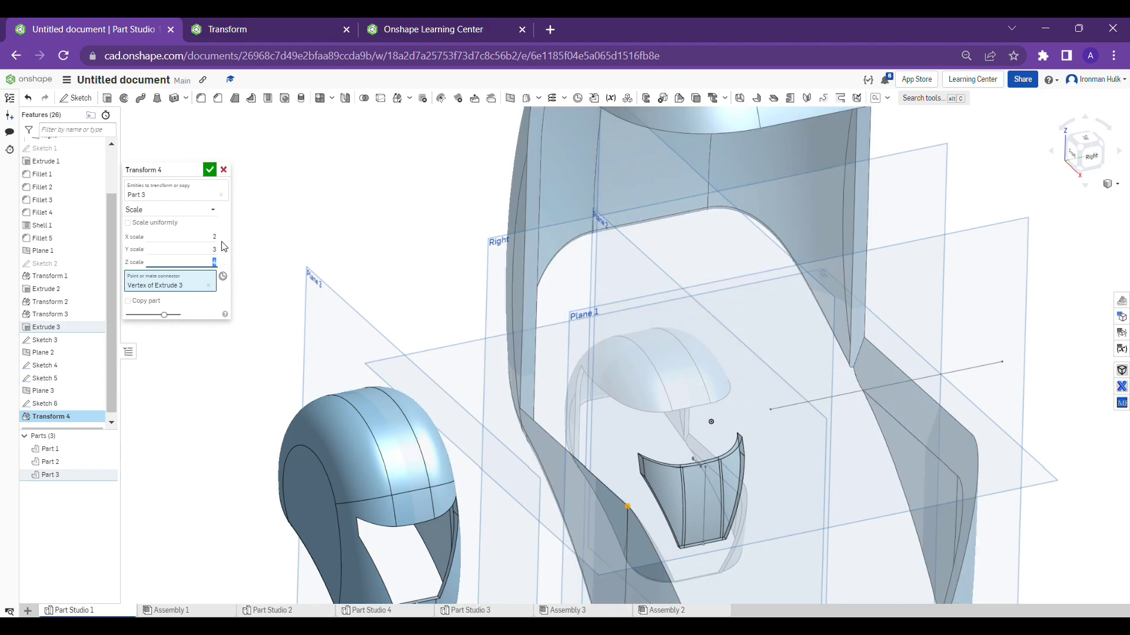
# - Commit the Z scale of 4 and inspect the stretched helmet from several angles
pyautogui.scroll(-3, 353, 274)
pyautogui.moveTo(353, 273); pyautogui.dragTo(479, 232, button='right')
pyautogui.moveTo(479, 232); pyautogui.dragTo(489, 261, button='middle')
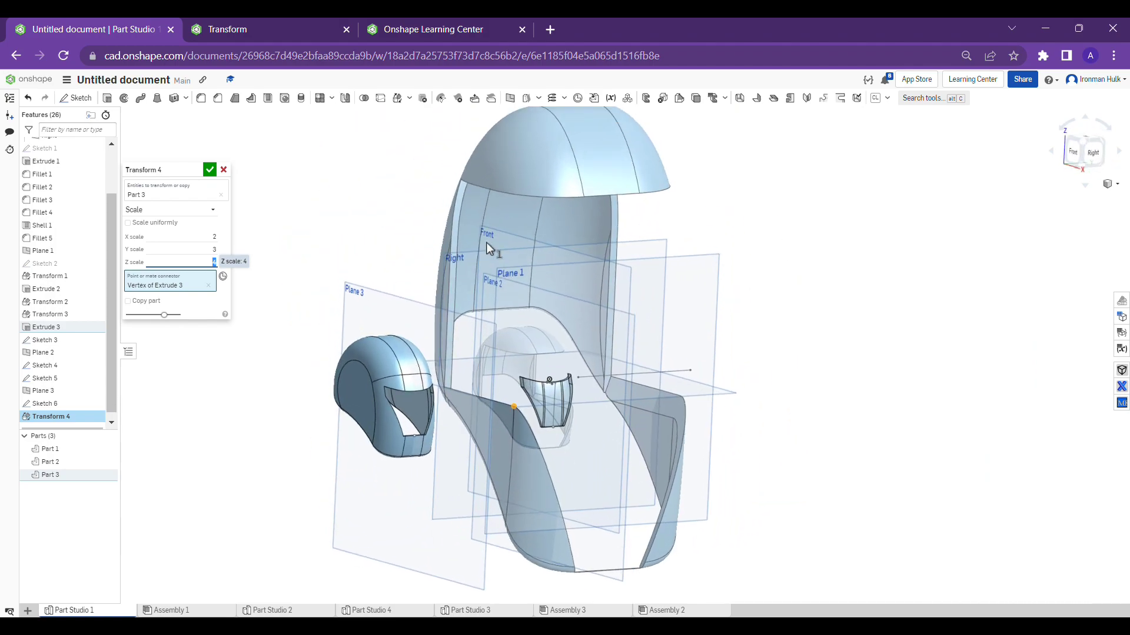
pyautogui.click(272, 250)
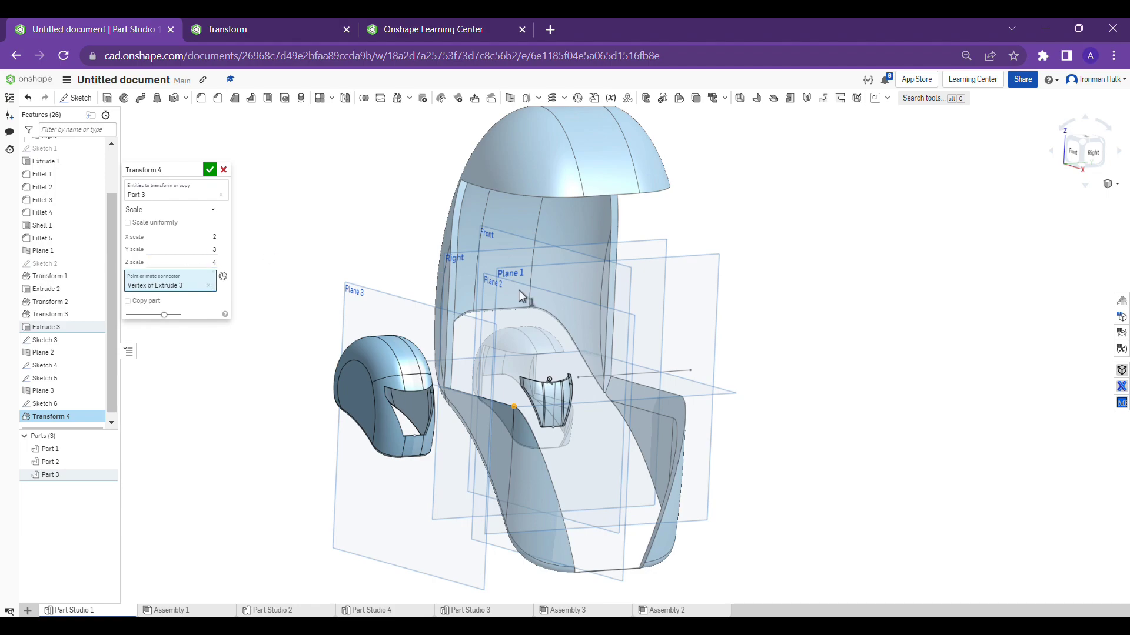
pyautogui.moveTo(518, 290); pyautogui.dragTo(369, 246, button='right')
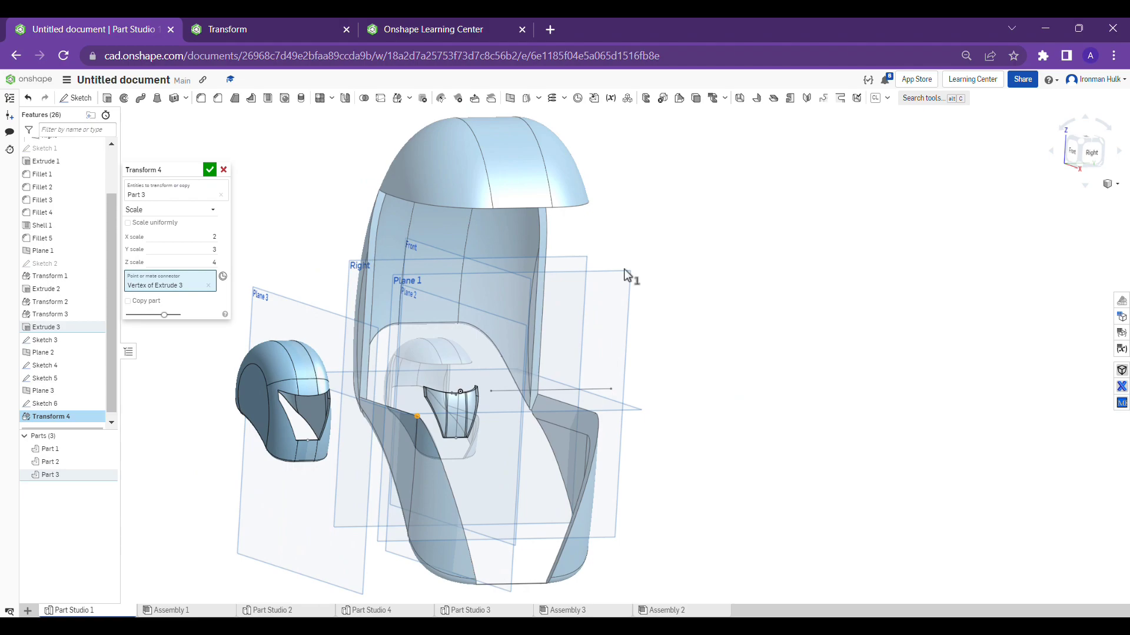
pyautogui.moveTo(440, 295); pyautogui.dragTo(563, 270, button='middle')
pyautogui.moveTo(469, 253); pyautogui.dragTo(478, 262, button='middle')
pyautogui.moveTo(480, 260)
pyautogui.mouseDown(button='right')
pyautogui.moveTo(528, 232)
pyautogui.moveTo(496, 273)
pyautogui.mouseUp(button='right')
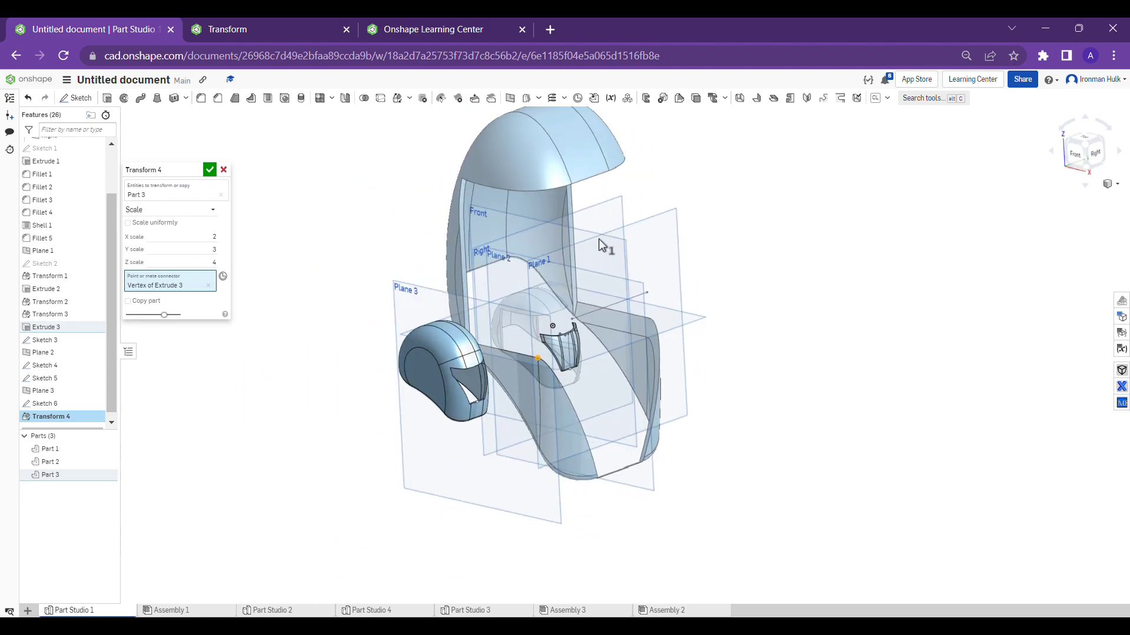
pyautogui.moveTo(600, 244); pyautogui.dragTo(591, 269, button='middle')
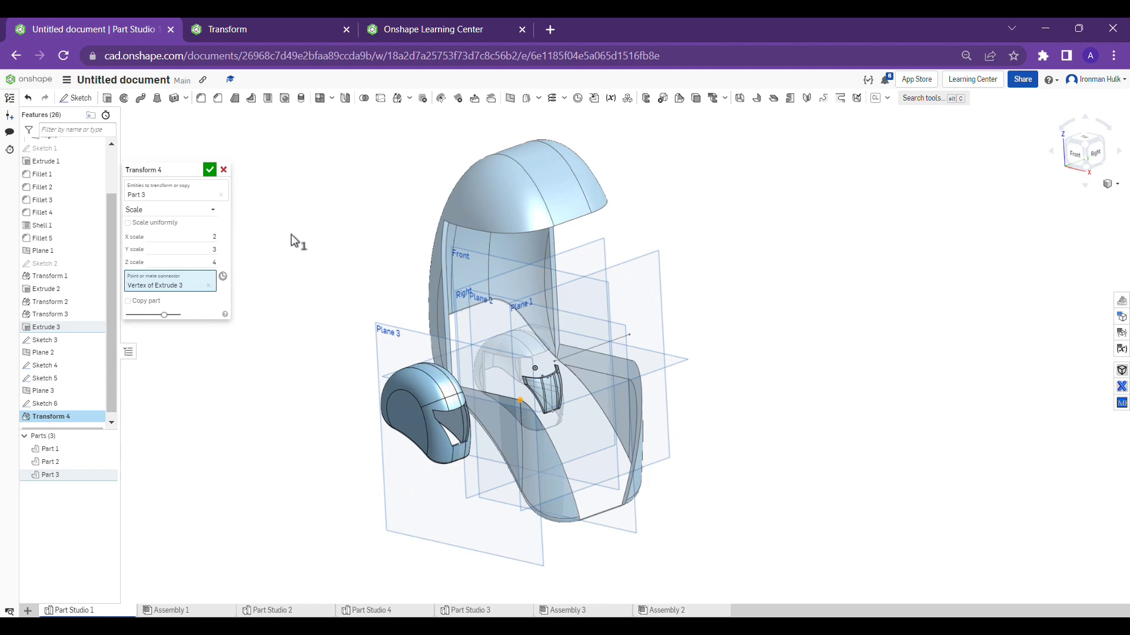
# - Return Transform 4 to uniform scaling at 0.5
pyautogui.click(148, 225)
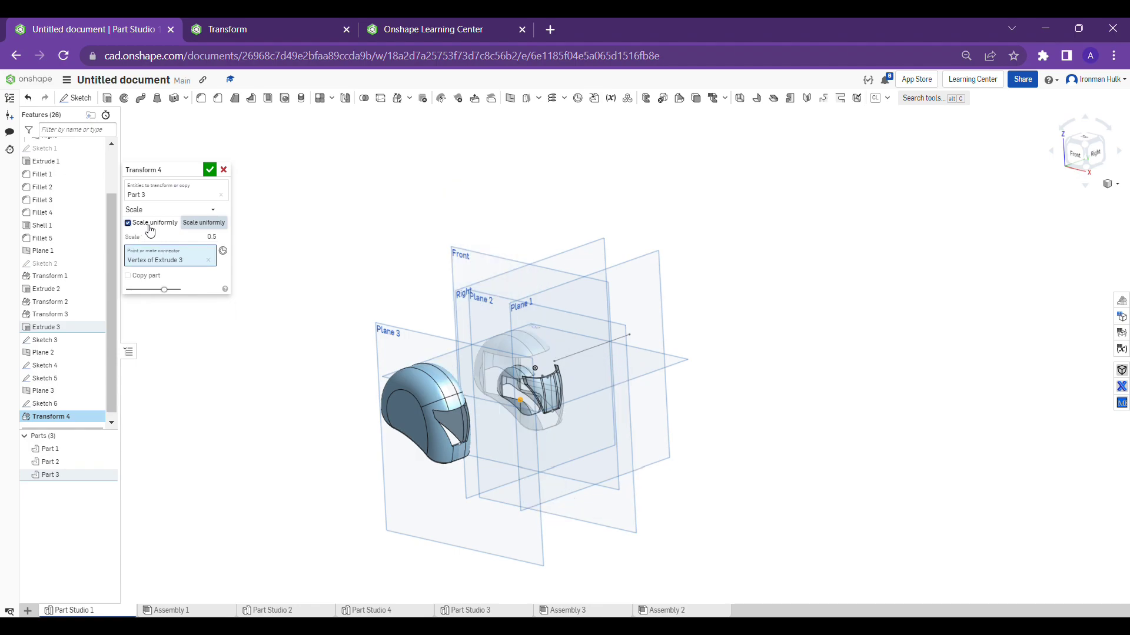
pyautogui.moveTo(493, 372); pyautogui.dragTo(575, 377, button='right')
pyautogui.scroll(5, 538, 353)
pyautogui.scroll(-4, 532, 376)
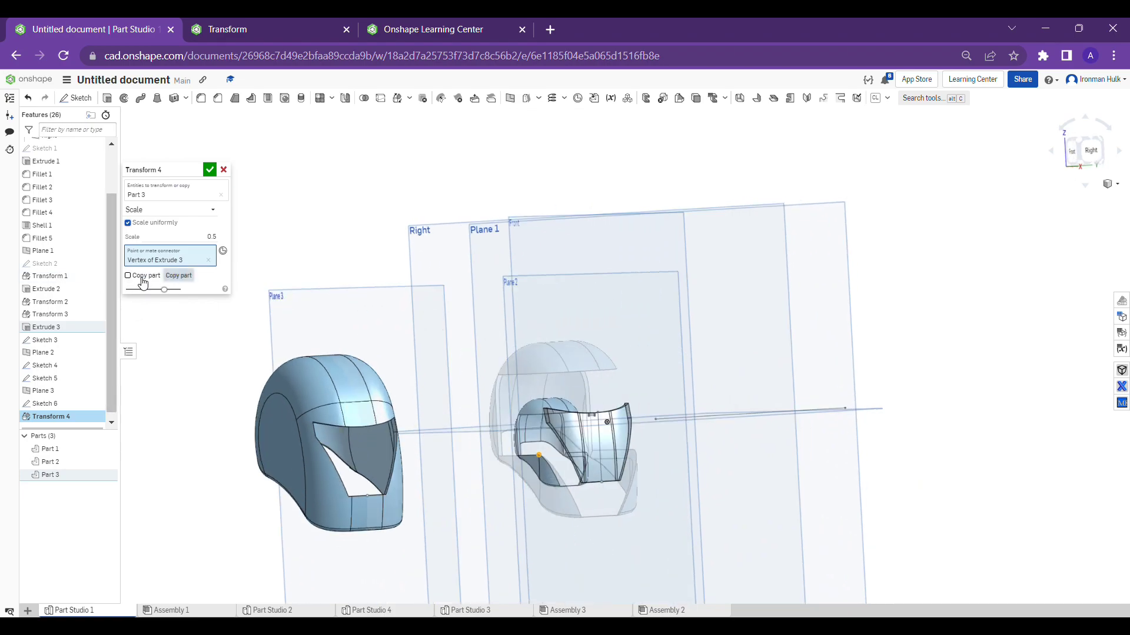
# - Try the Copy in place type, then settle on Translate by distance
pyautogui.click(168, 210)
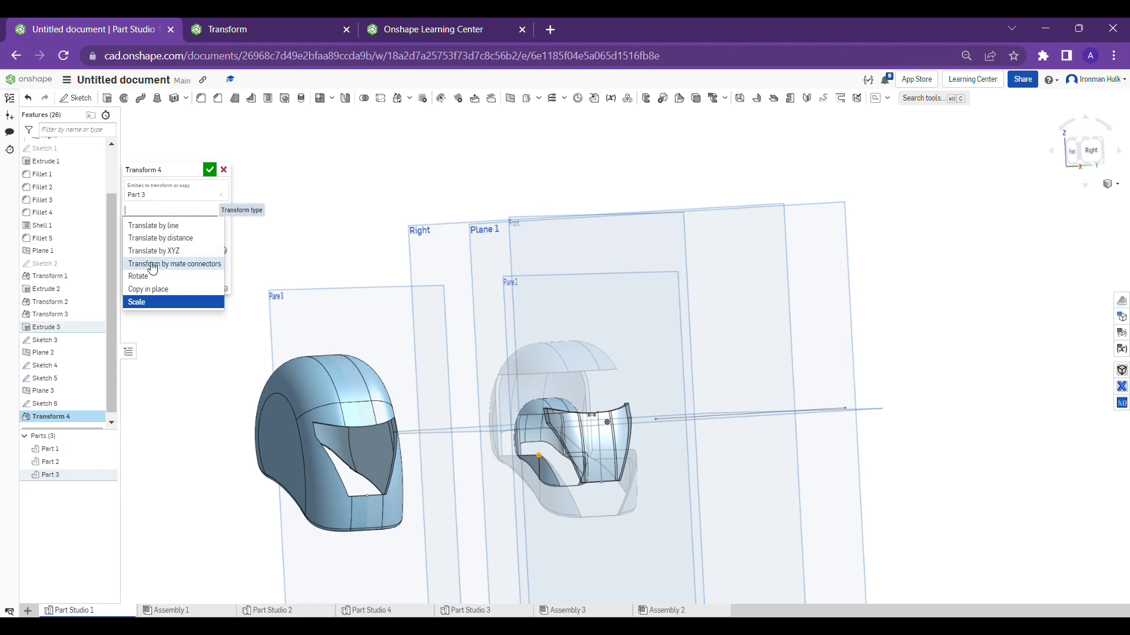
pyautogui.click(170, 290)
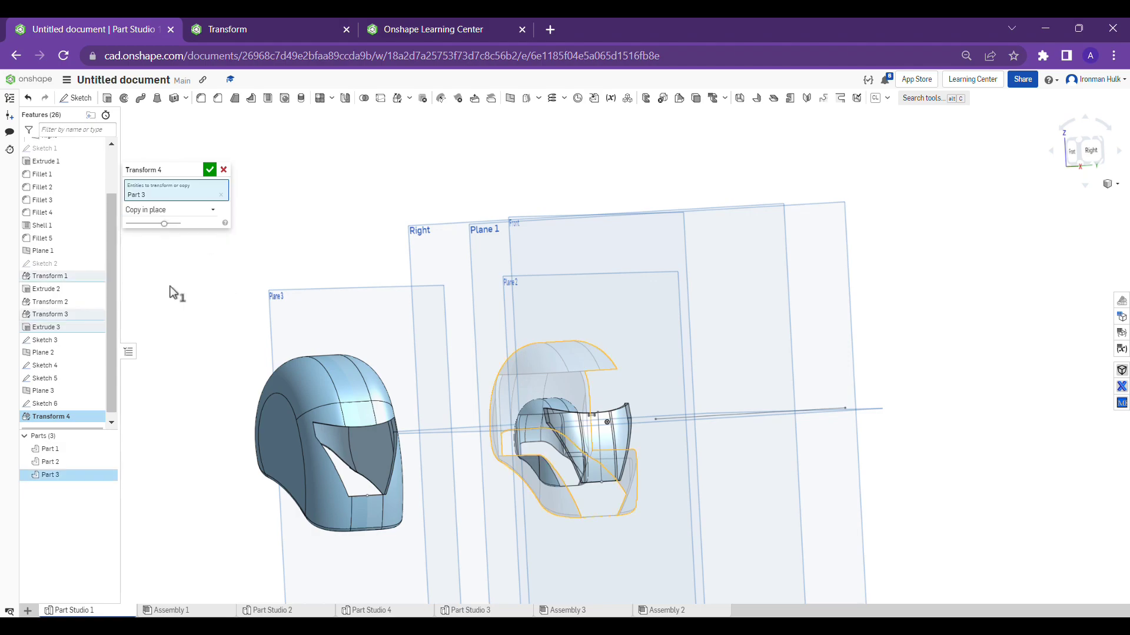
pyautogui.click(210, 213)
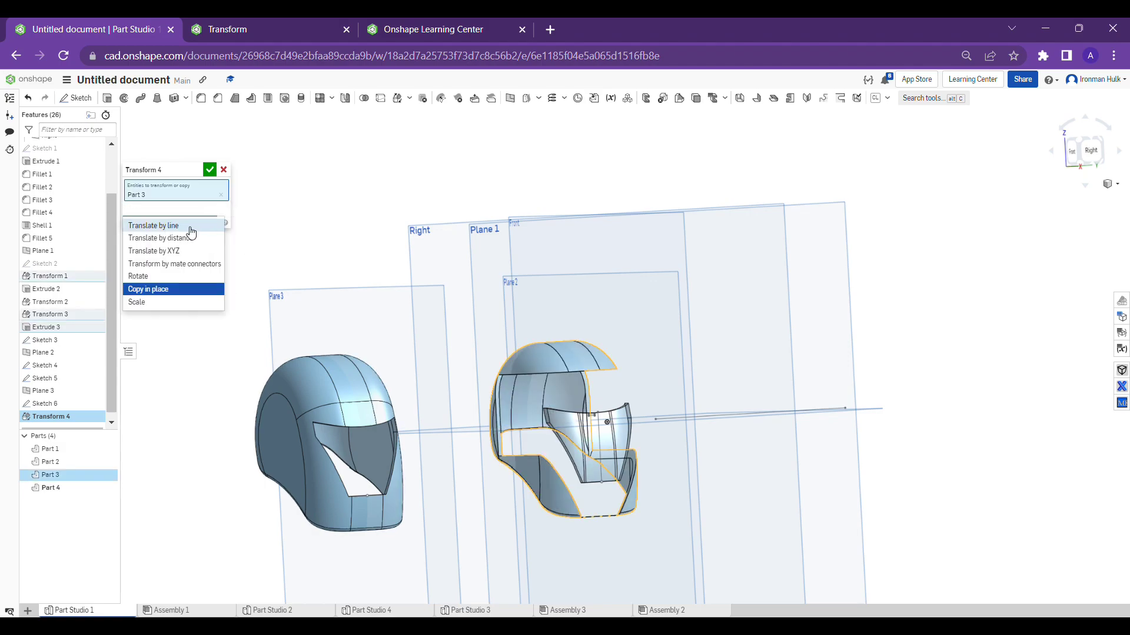
pyautogui.click(187, 239)
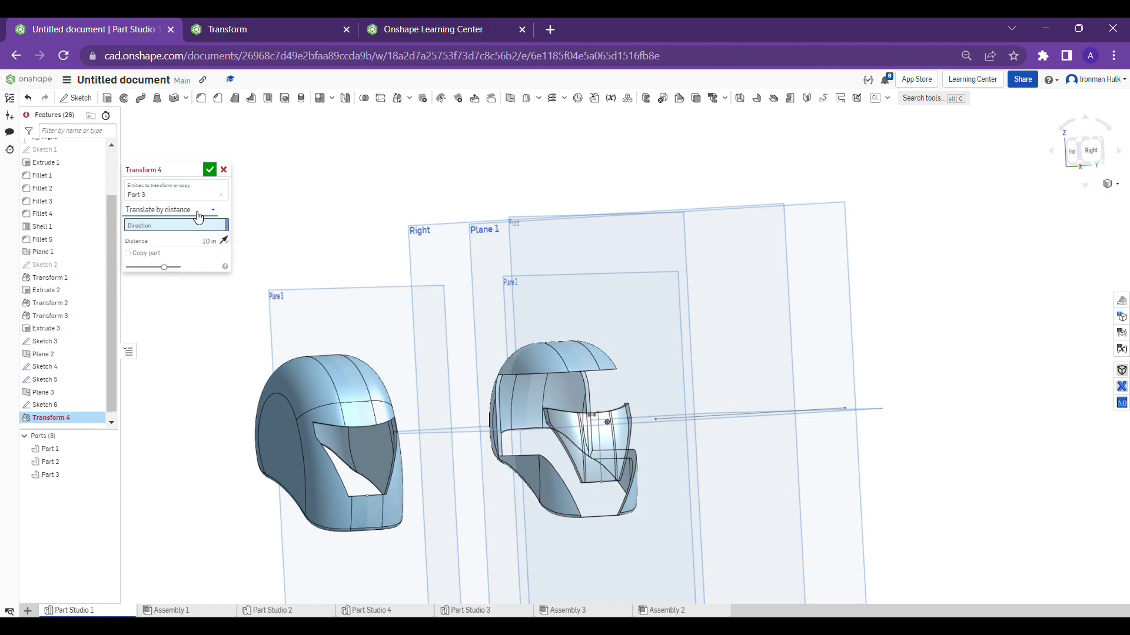
pyautogui.click(195, 211)
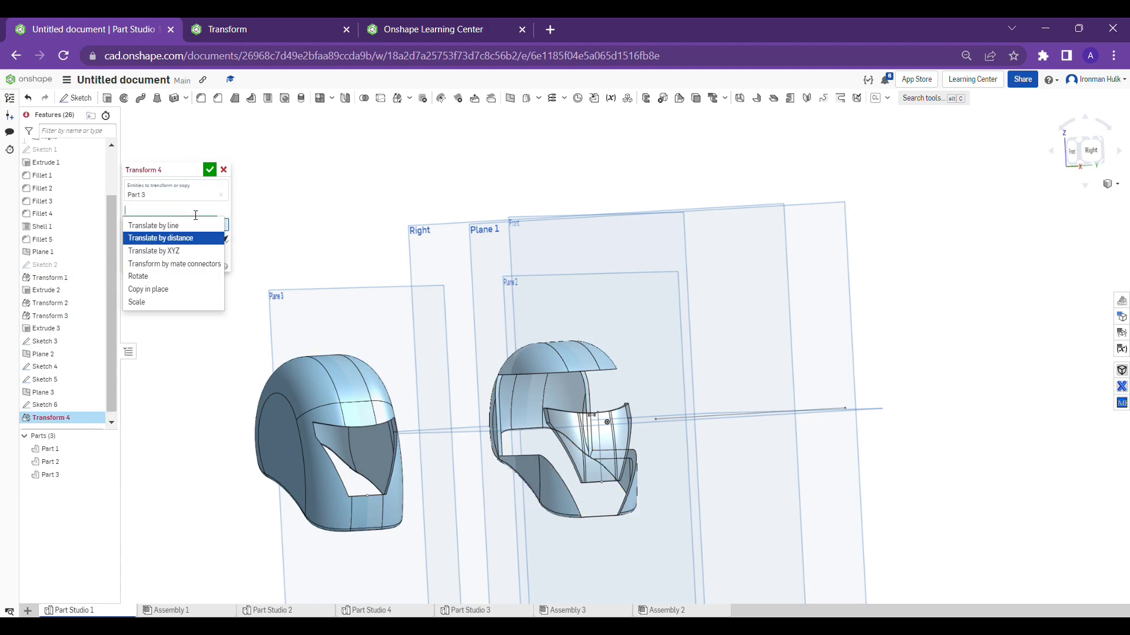
pyautogui.click(218, 236)
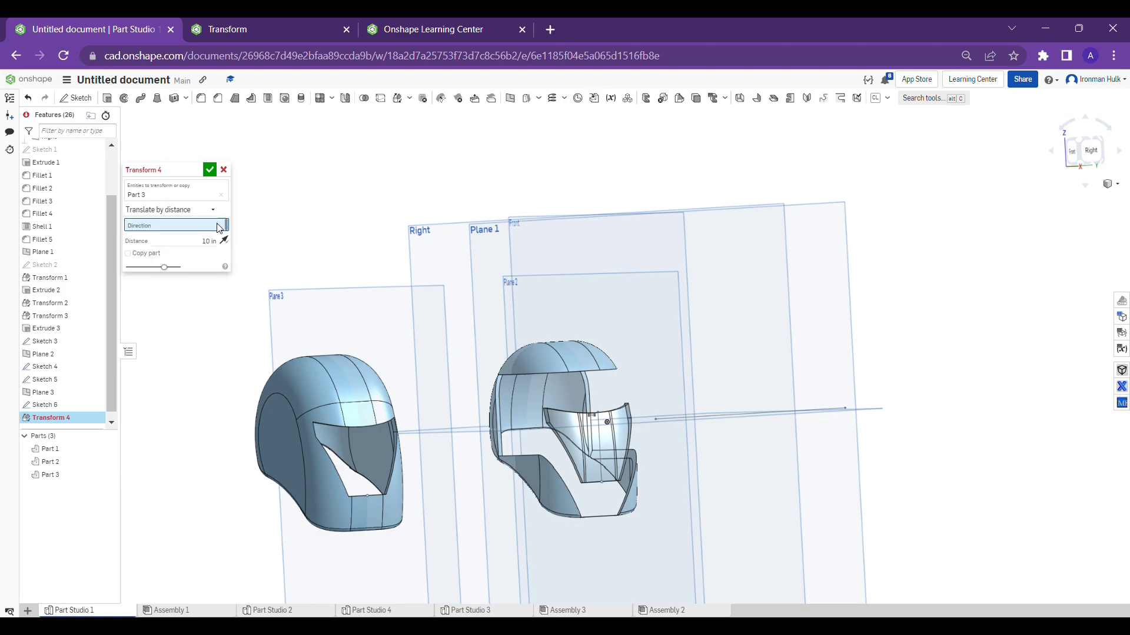
# - Toggle Copy part on and off, then cancel the Transform 4 edit
pyautogui.click(147, 256)
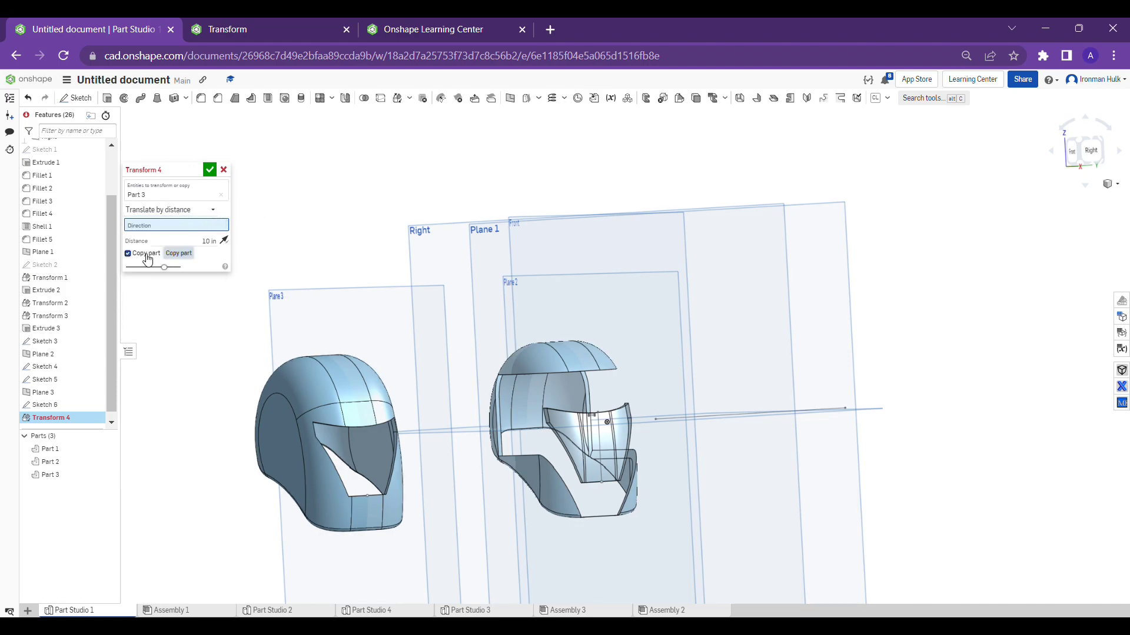
pyautogui.click(148, 255)
pyautogui.moveTo(281, 250); pyautogui.dragTo(288, 277, button='right')
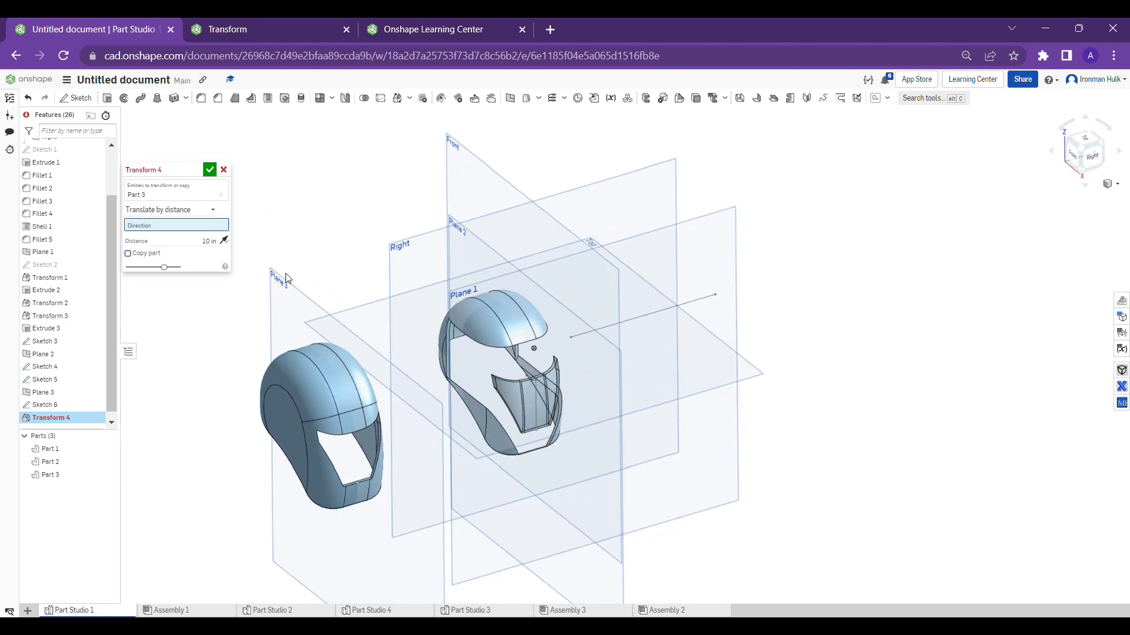
pyautogui.moveTo(269, 204); pyautogui.dragTo(351, 237, button='middle')
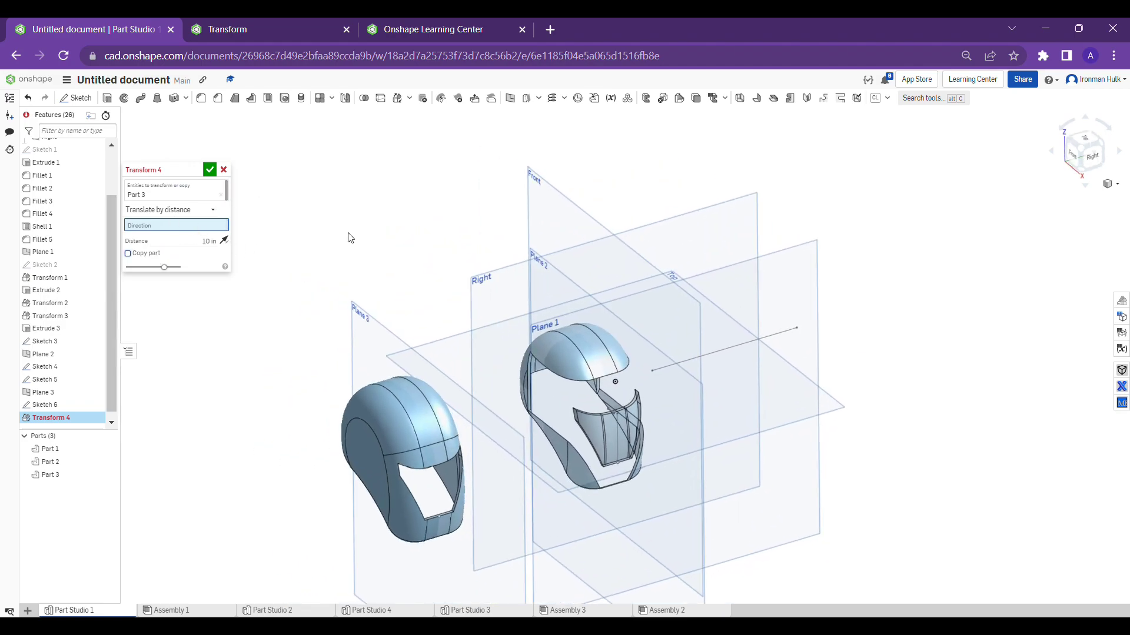
pyautogui.click(224, 171)
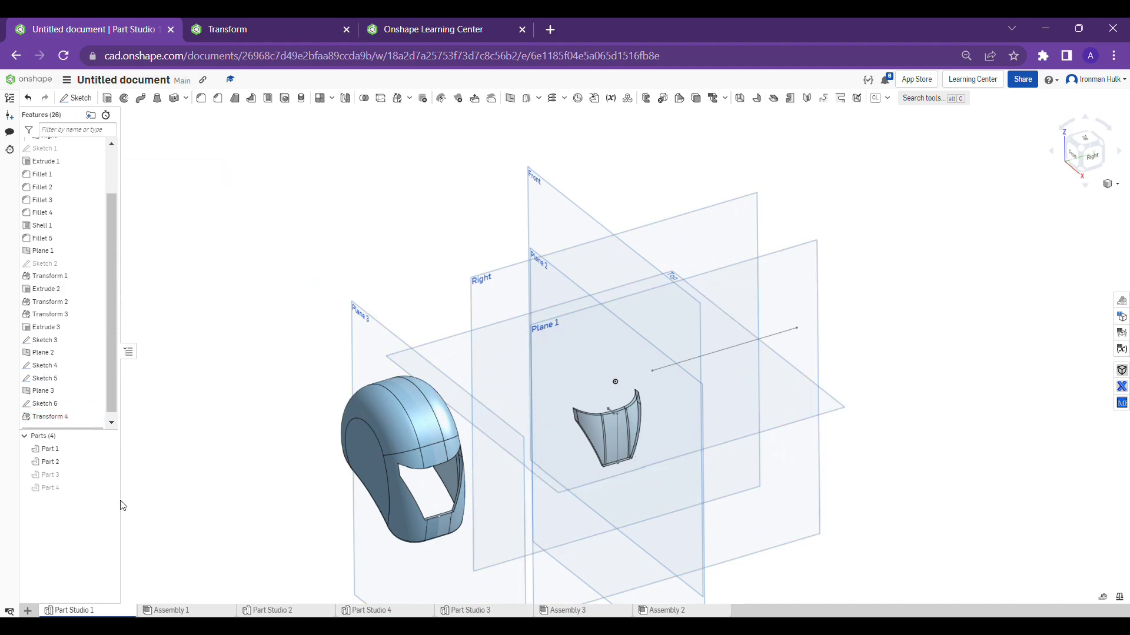
# - Show Part 3 again and inspect the second helmet around the visor
pyautogui.click(115, 475)
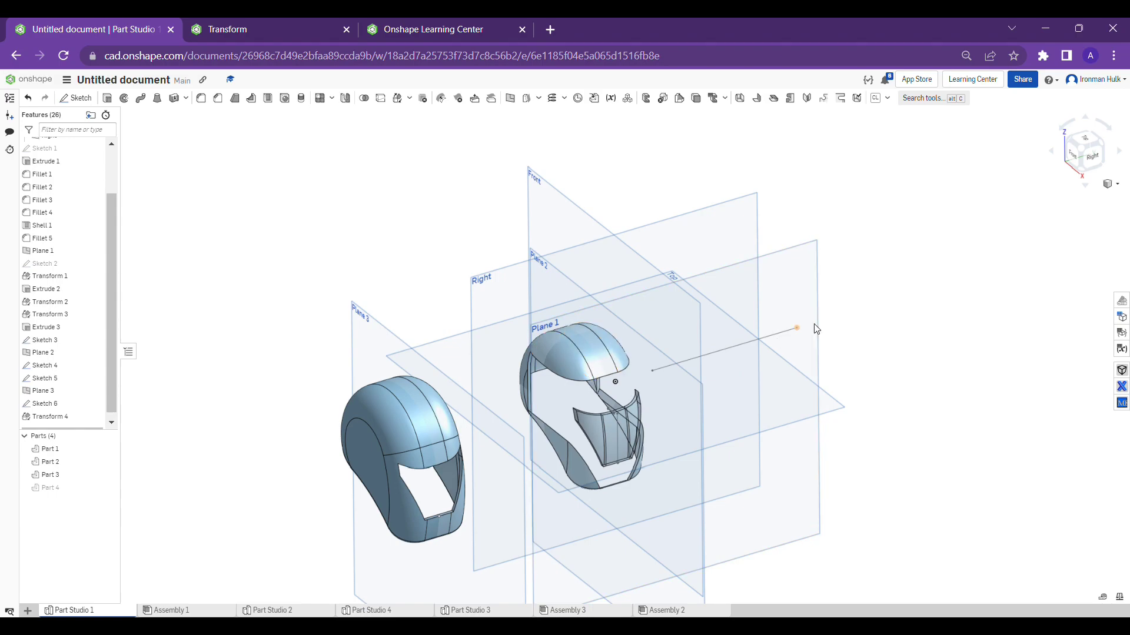
pyautogui.moveTo(605, 381); pyautogui.dragTo(537, 396, button='right')
pyautogui.scroll(5, 609, 441)
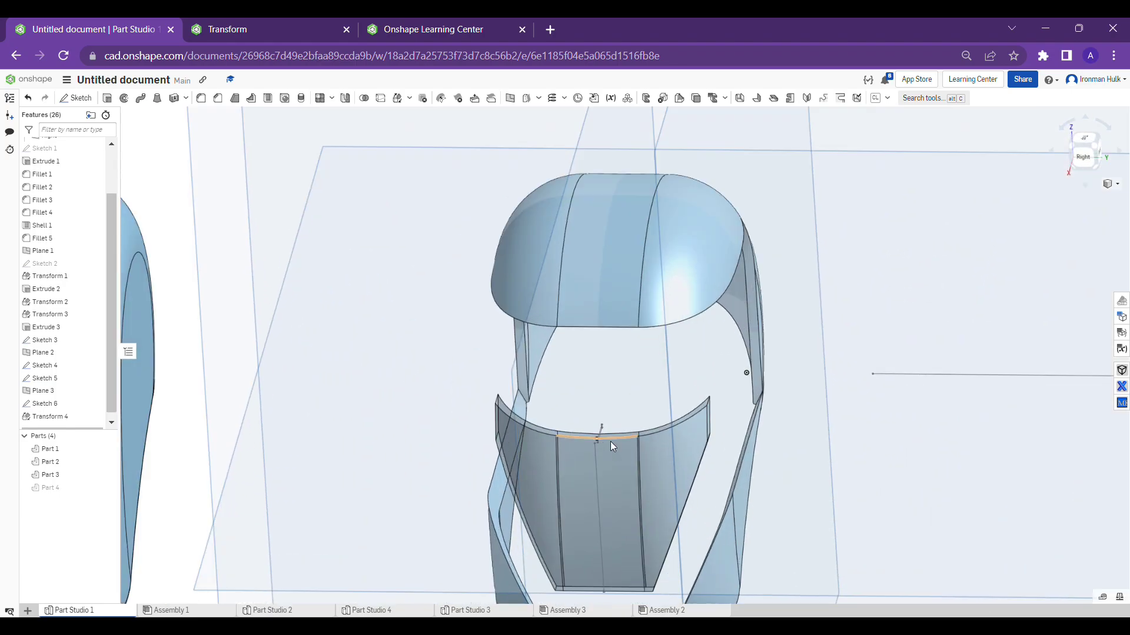
pyautogui.moveTo(609, 441); pyautogui.dragTo(634, 436, button='right')
pyautogui.scroll(-5, 633, 436)
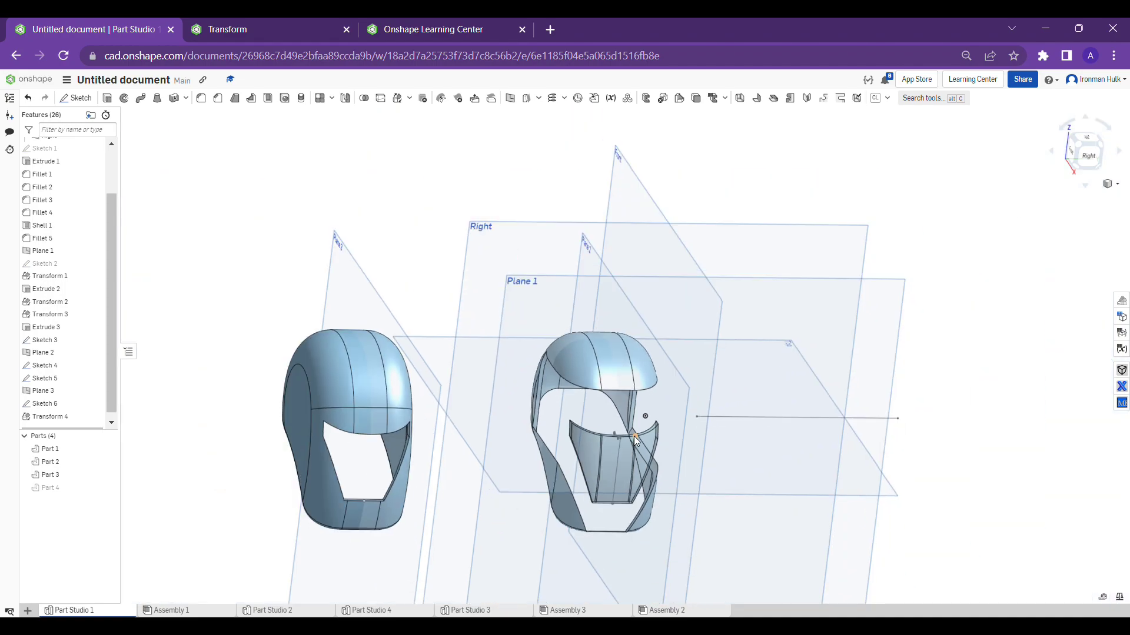
pyautogui.scroll(-5, 635, 440)
pyautogui.scroll(5, 617, 438)
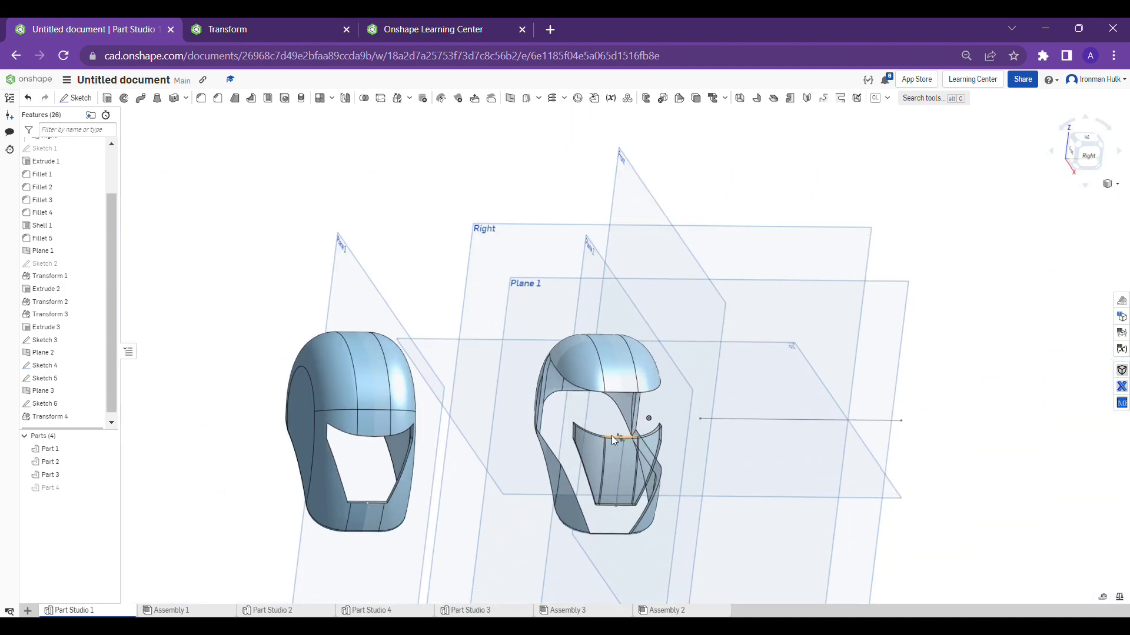